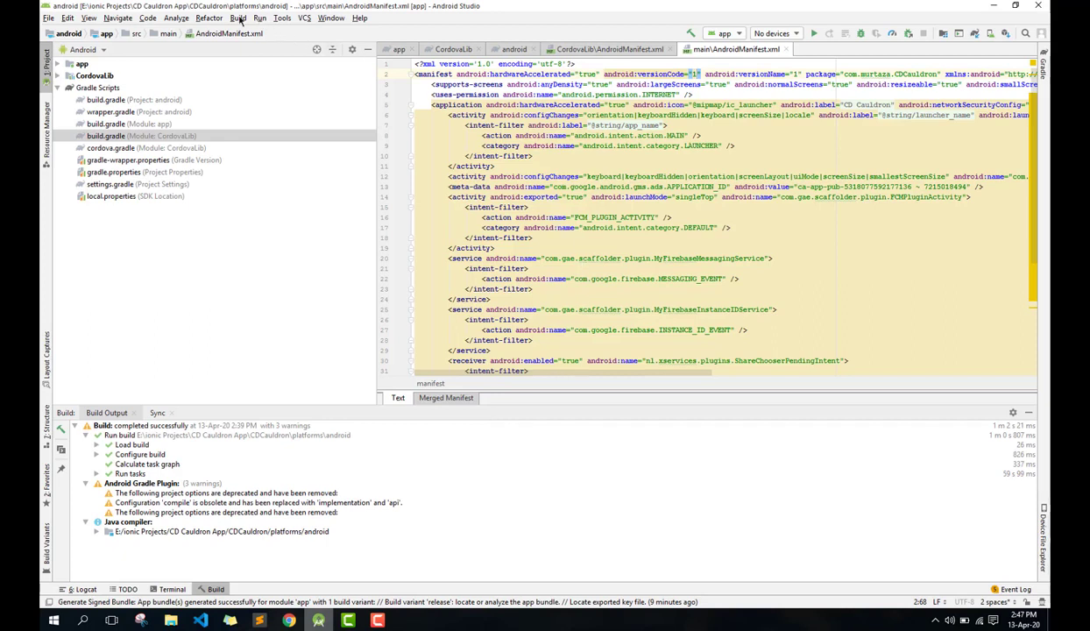
# Step: Start generating a signed build of the project, choosing Android App Bundle as the output type
pyautogui.click(239, 18)
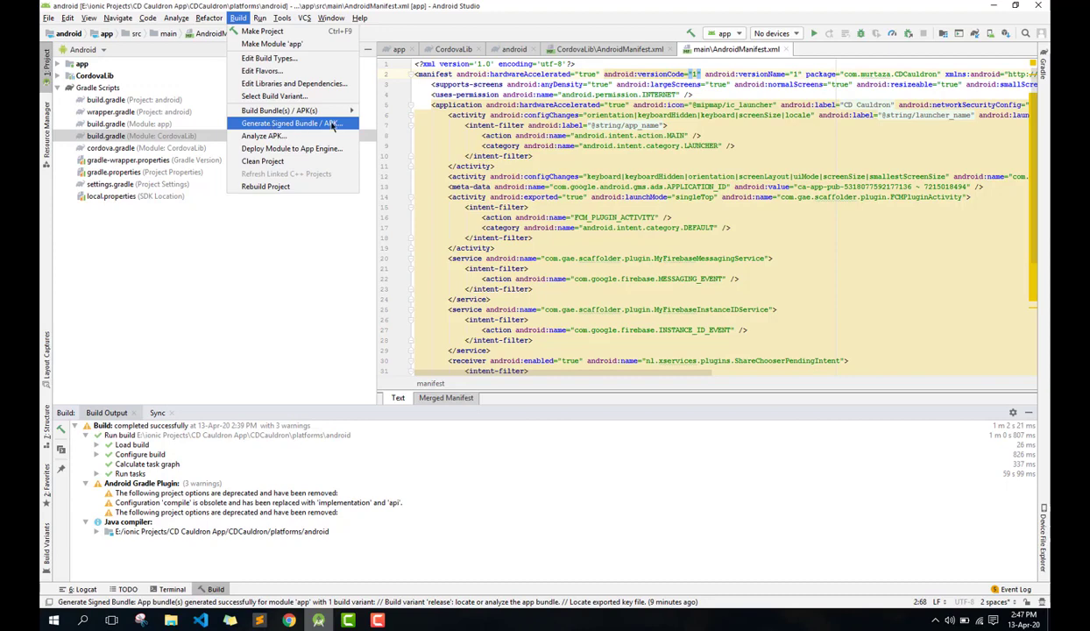
pyautogui.click(295, 123)
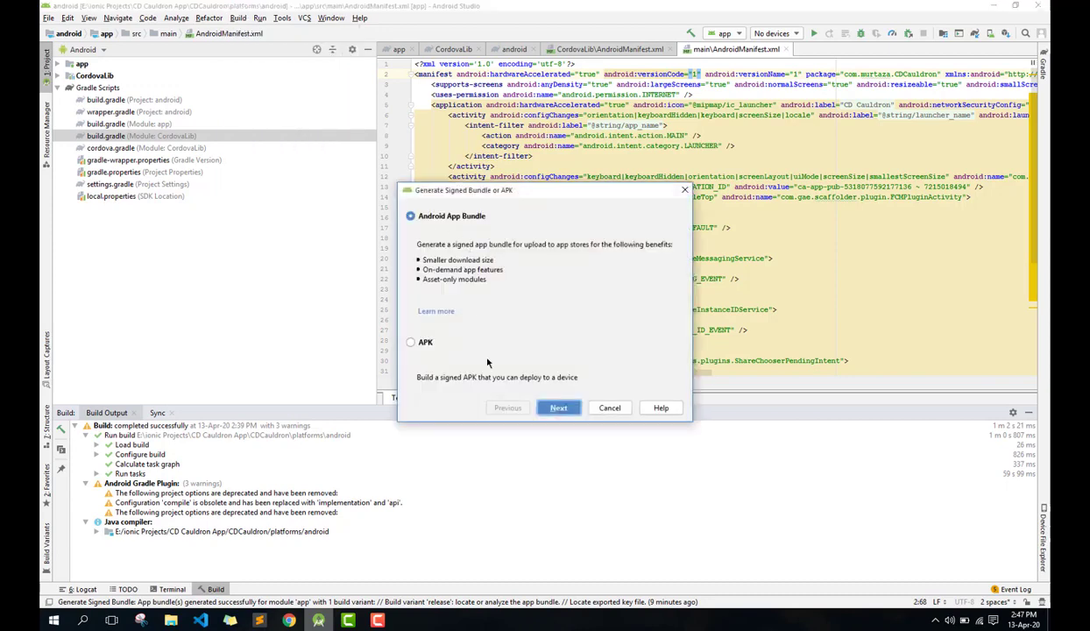
pyautogui.click(411, 341)
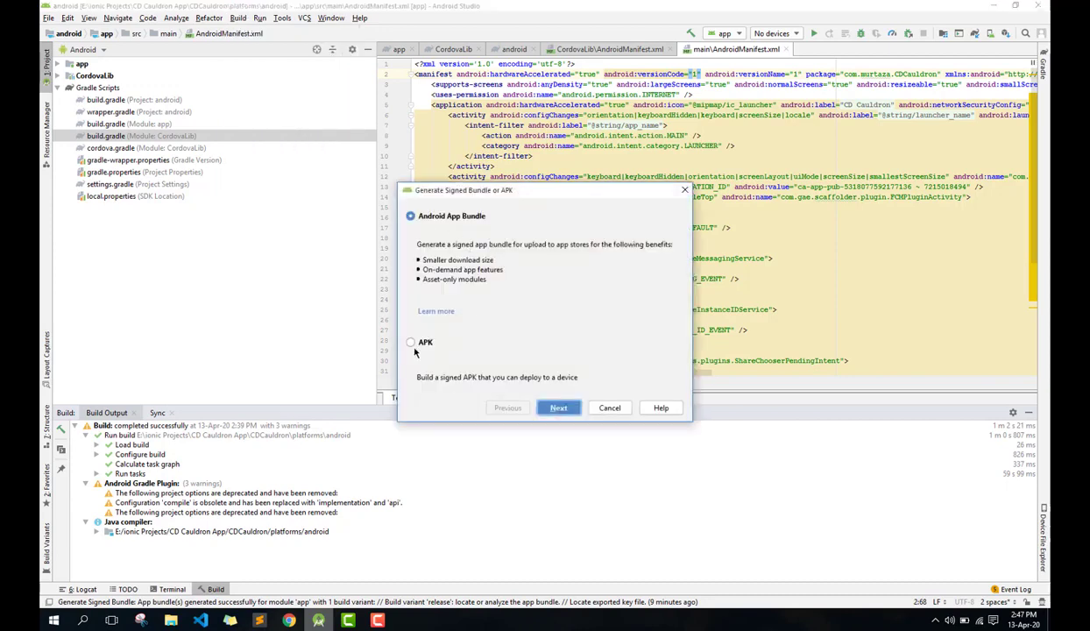
pyautogui.click(410, 217)
pyautogui.click(559, 408)
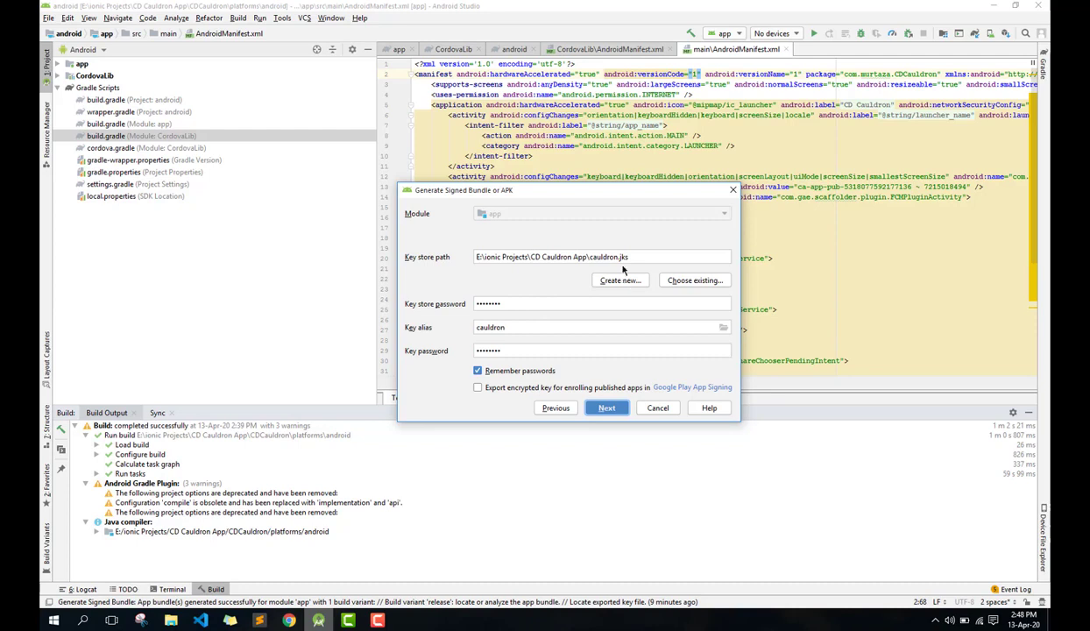
pyautogui.moveTo(637, 259); pyautogui.dragTo(589, 261)
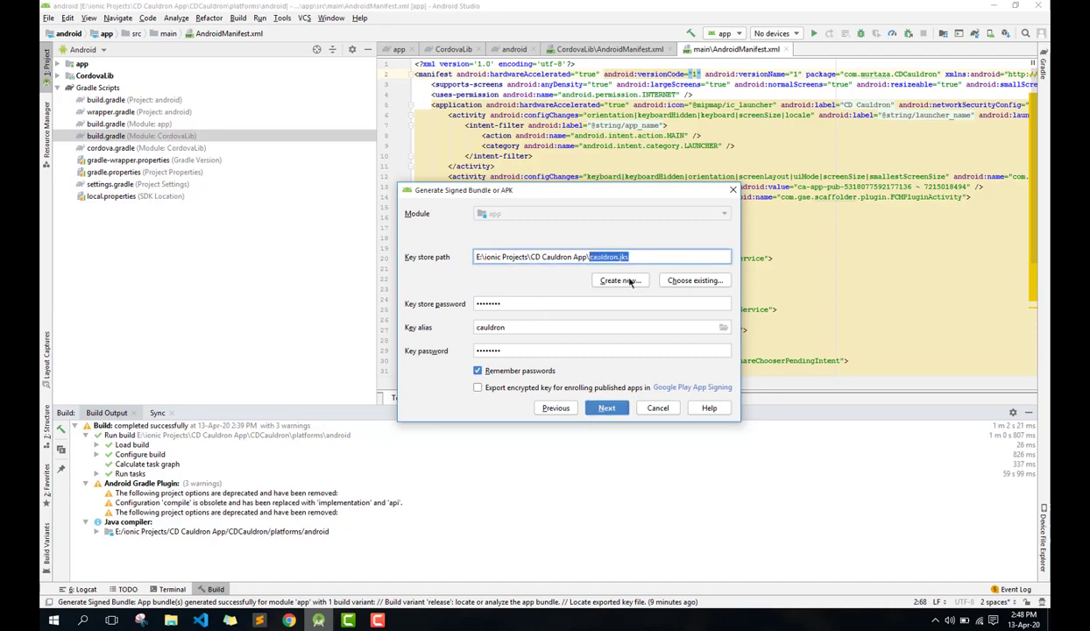
pyautogui.click(624, 281)
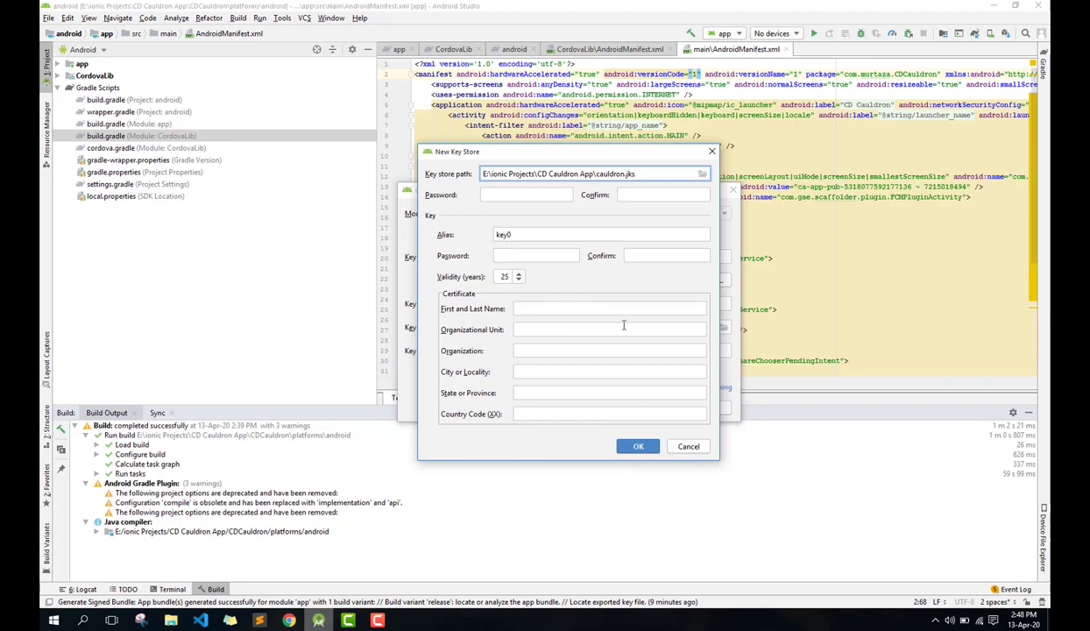
pyautogui.click(686, 448)
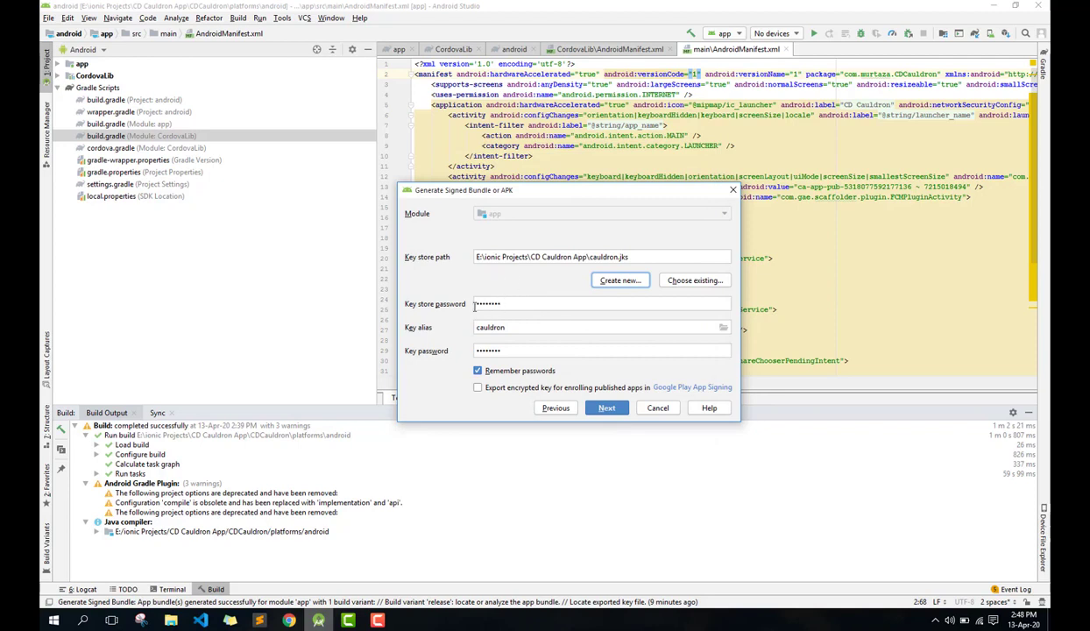
# Step: Generate the release variant signed with the existing cauldron.jks key store and locate the generated bundle in its folder
pyautogui.click(607, 408)
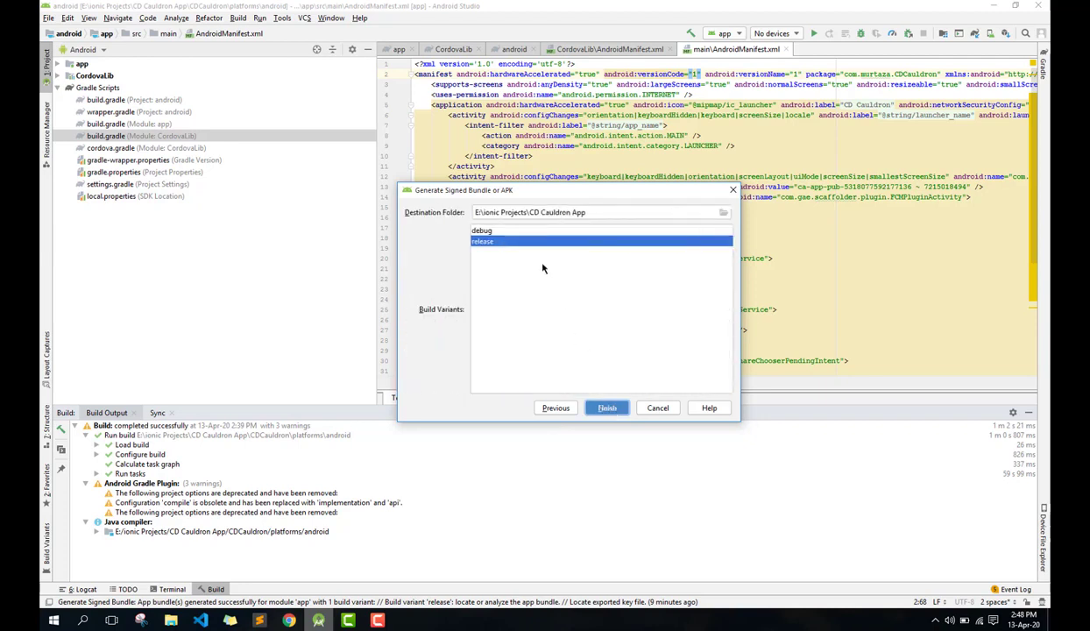
pyautogui.click(494, 231)
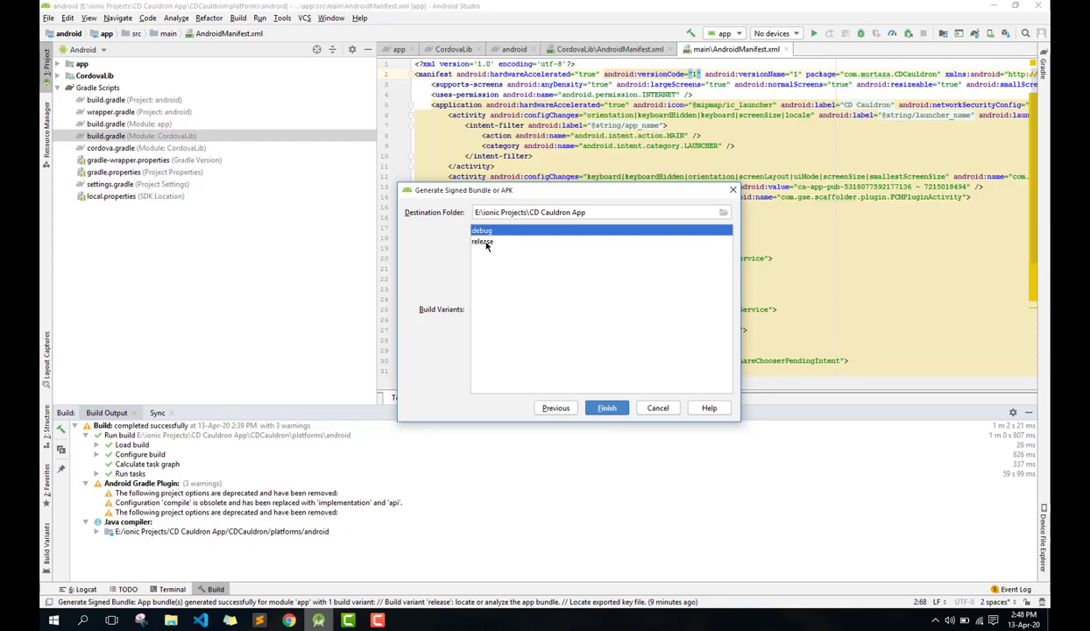
pyautogui.click(484, 243)
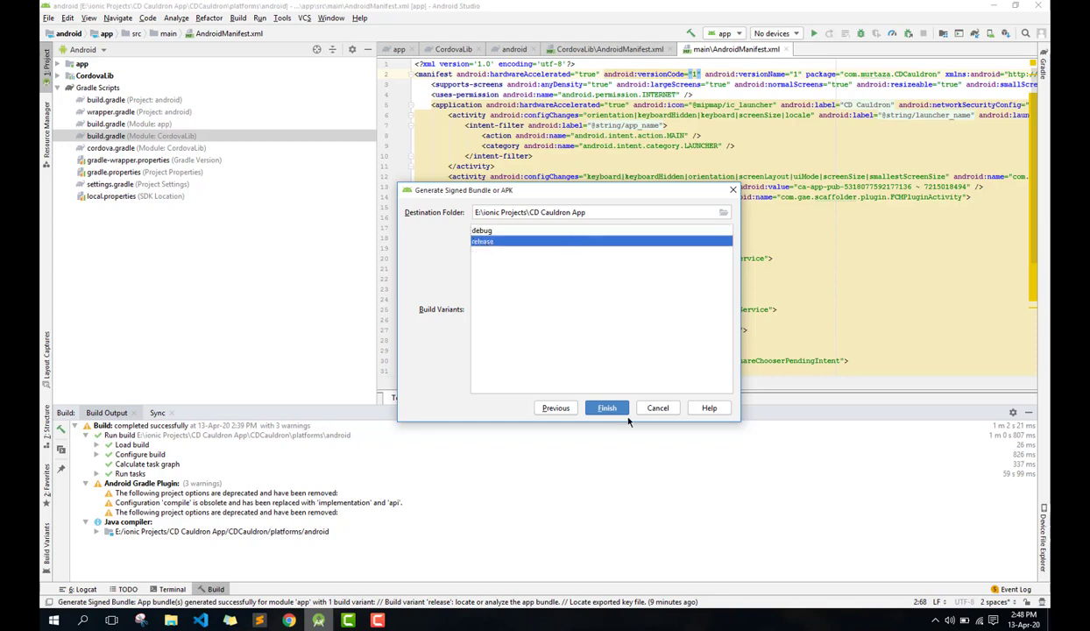
pyautogui.click(597, 408)
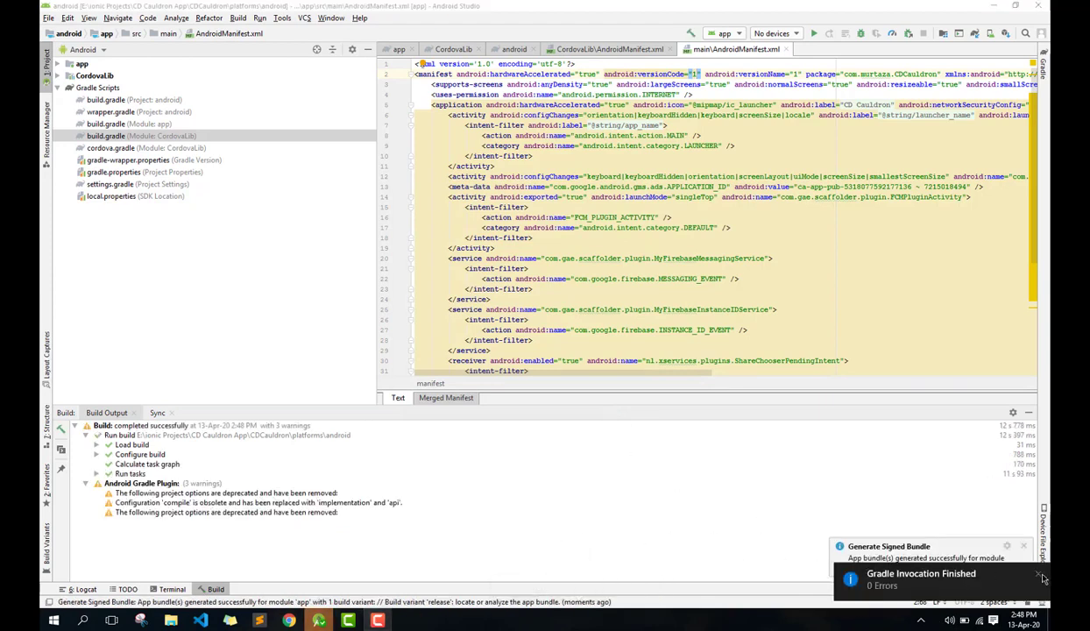
pyautogui.click(927, 549)
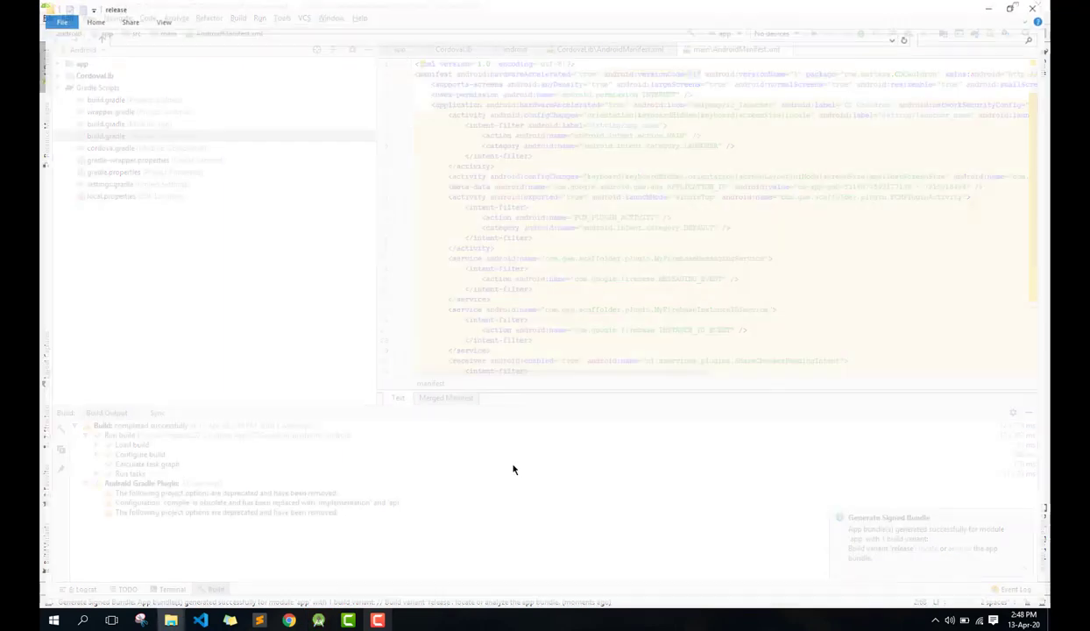
# Step: Switch to Chrome, search Google for "google play console" and open the Google Play Console site
pyautogui.click(290, 620)
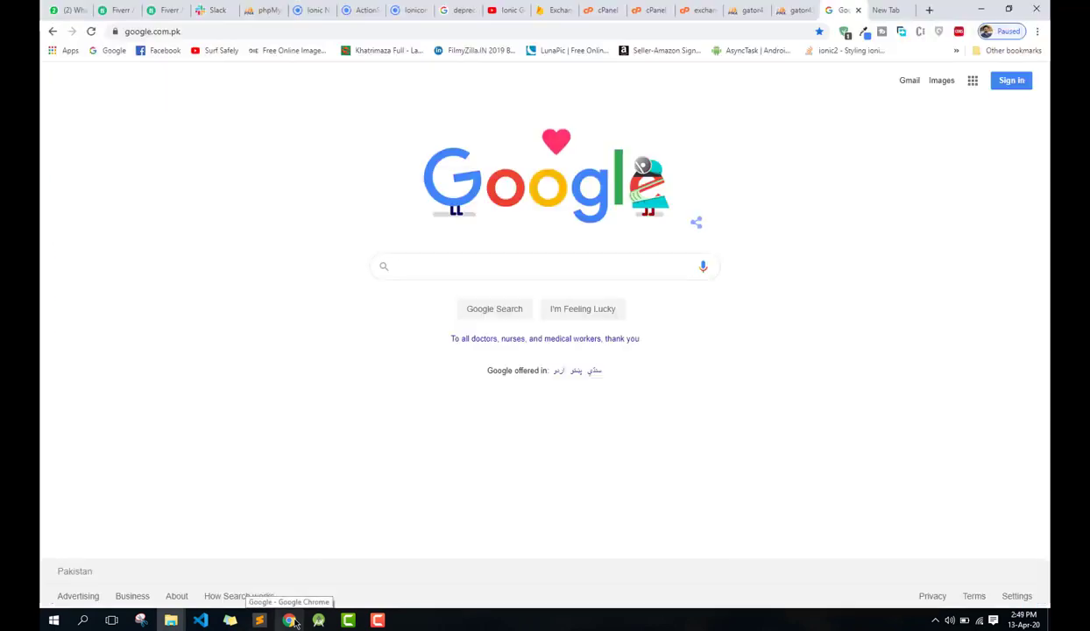
pyautogui.click(274, 31)
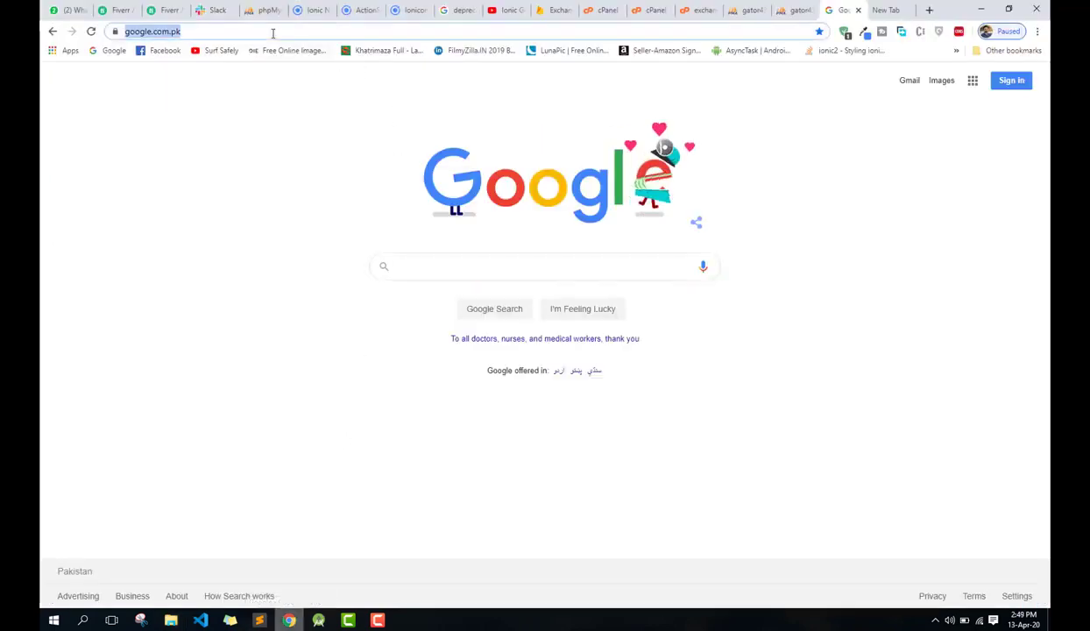
pyautogui.write('google')
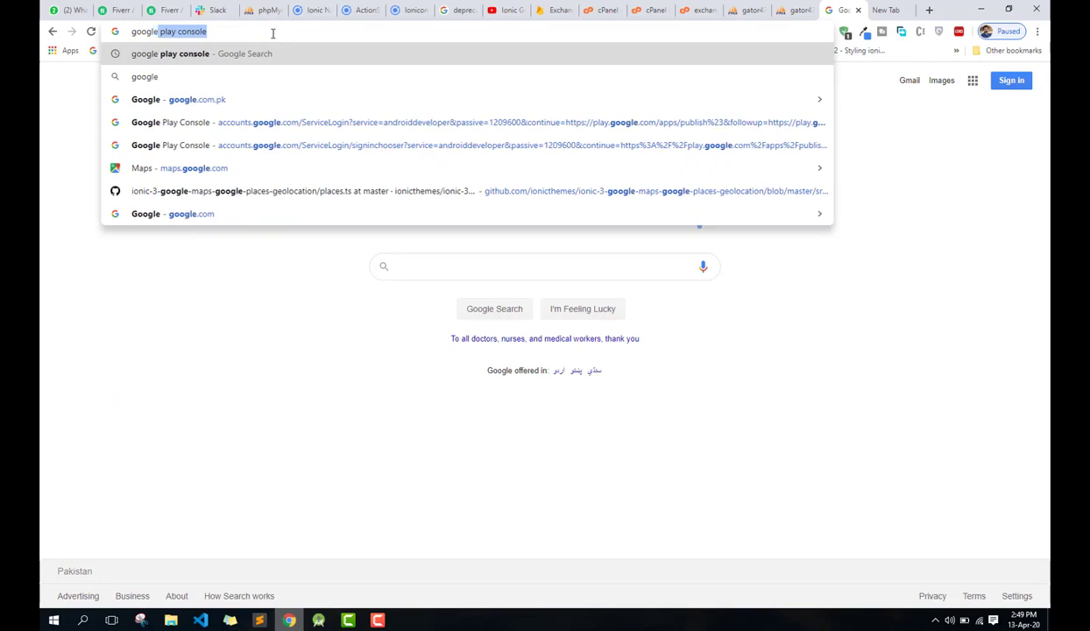
pyautogui.press('Return')
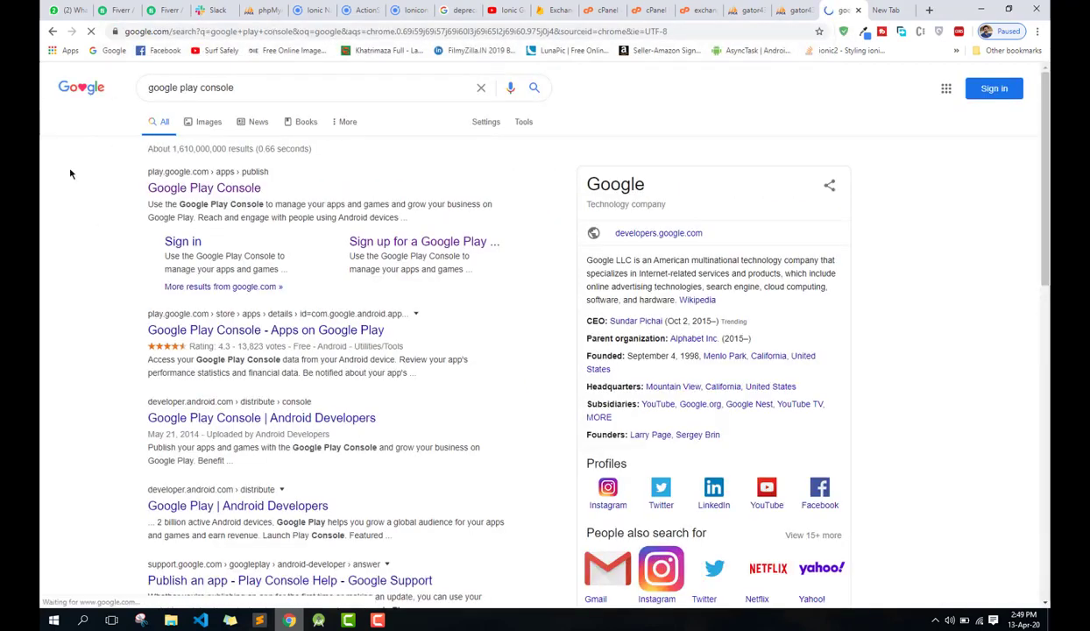
pyautogui.click(164, 190)
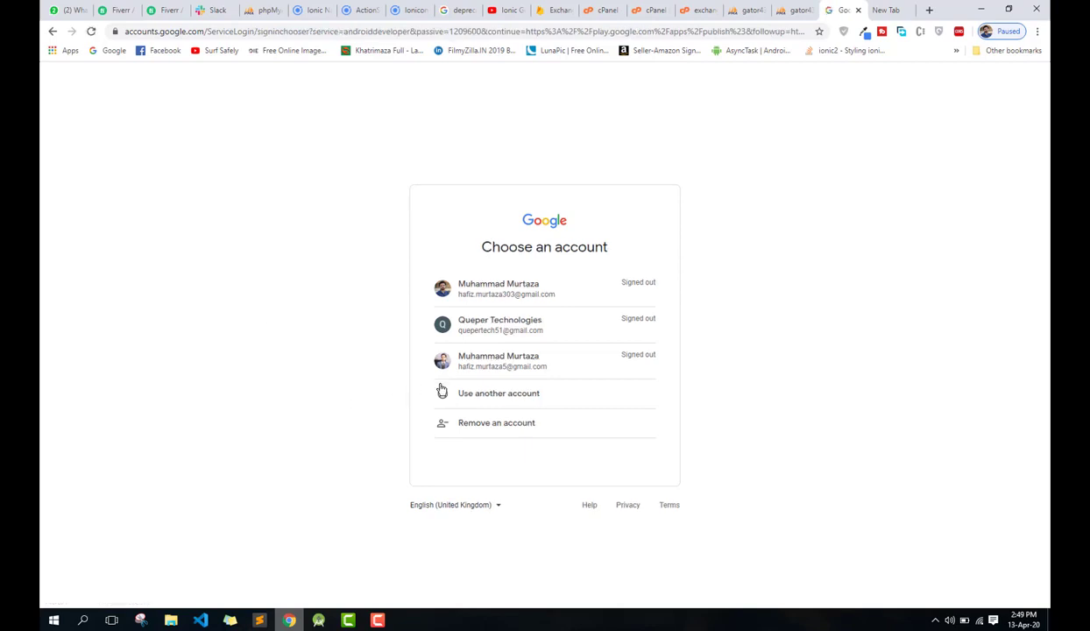
# Step: Sign in to Google Play Console with another account, using its saved e-mail and account password
pyautogui.click(507, 394)
pyautogui.click(601, 308)
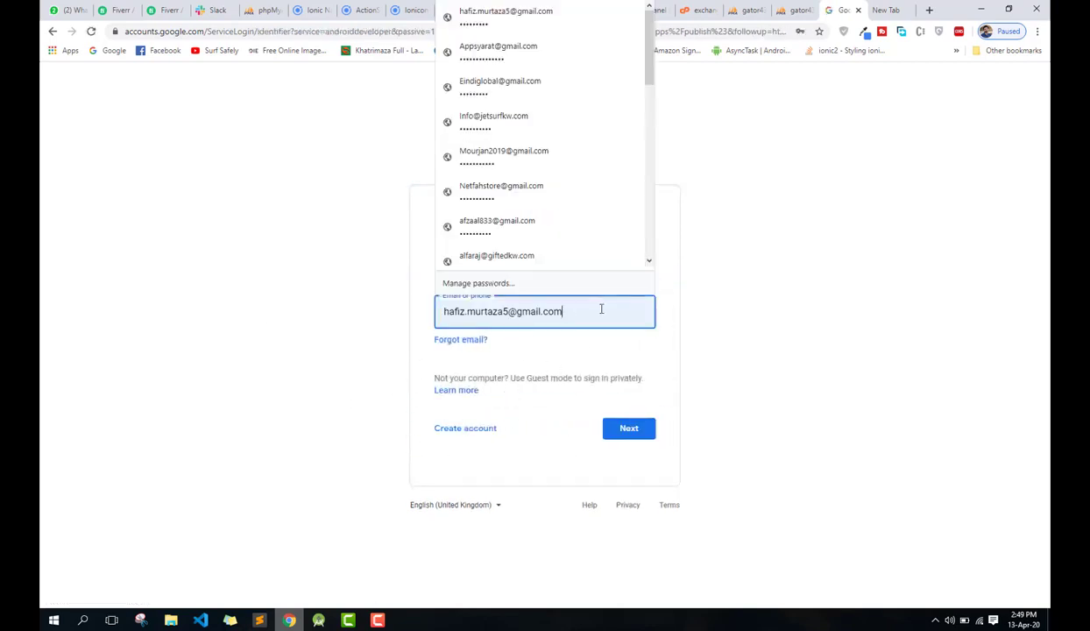
pyautogui.click(501, 87)
pyautogui.click(628, 431)
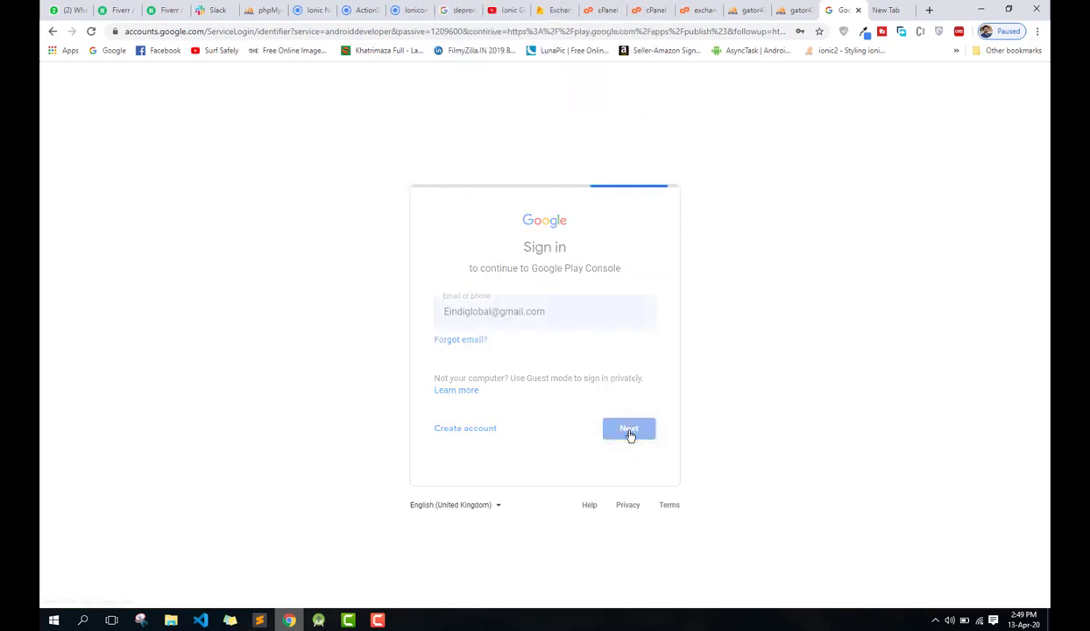
pyautogui.click(635, 377)
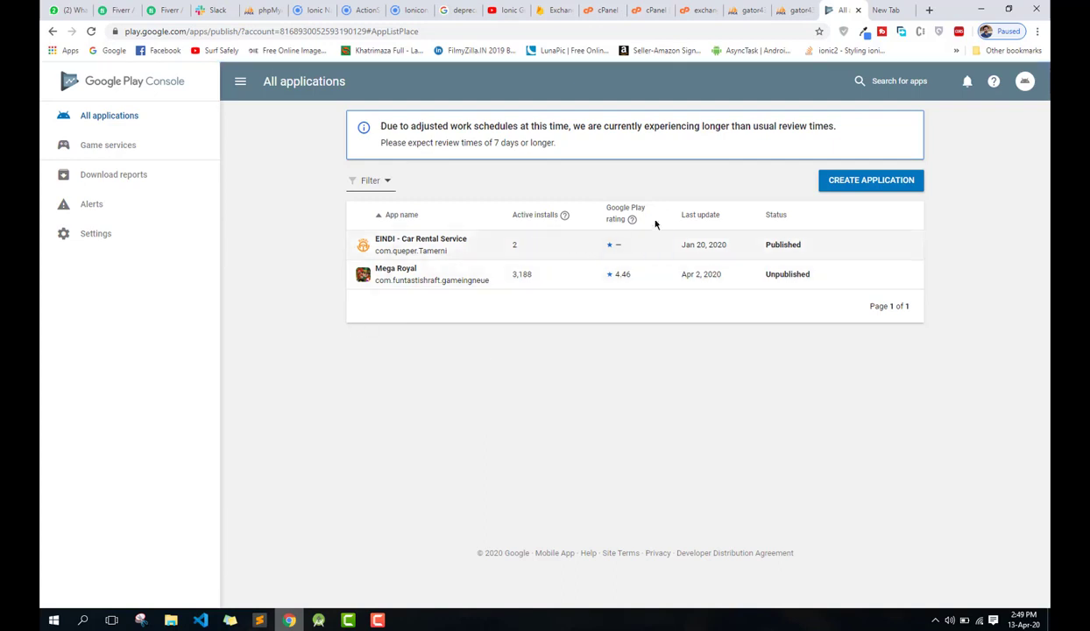
# Step: Create a new application titled "CD Cauldron" with English (United States) as the default language
pyautogui.click(876, 180)
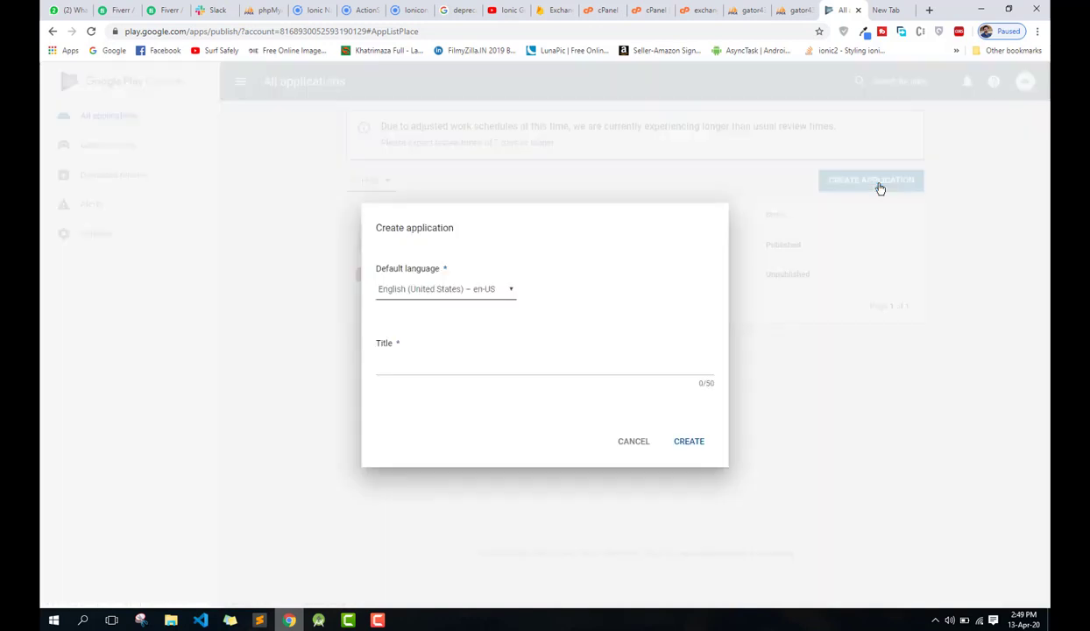
pyautogui.click(547, 366)
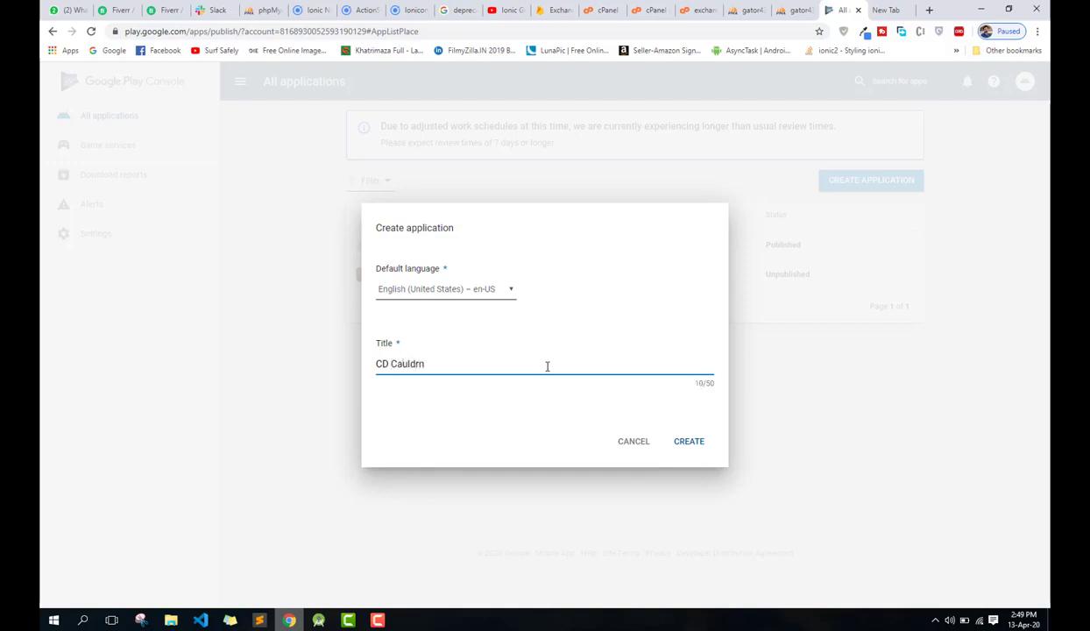
pyautogui.click(690, 443)
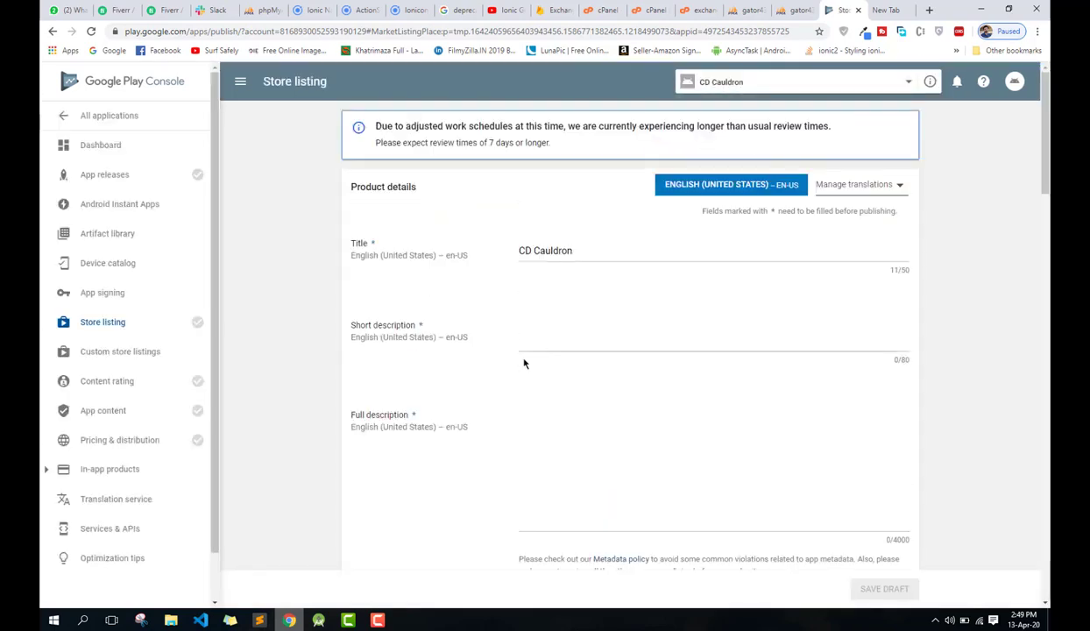
# Step: Enter "this is testing." as the short description in the store listing
pyautogui.click(578, 330)
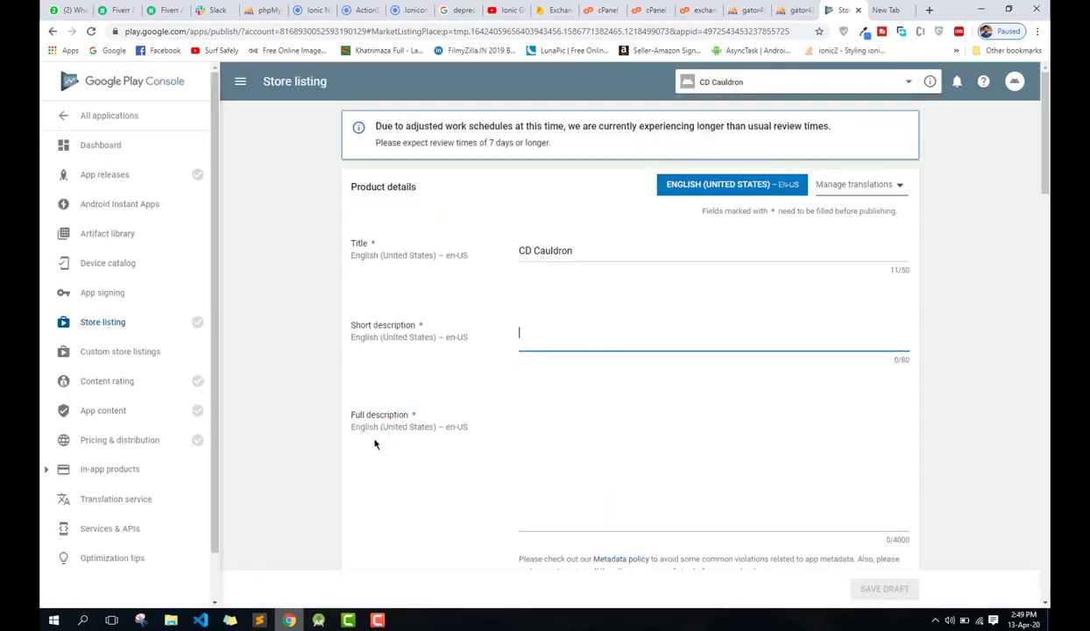
pyautogui.scroll(-5, 440, 484)
pyautogui.scroll(5, 441, 488)
pyautogui.write('his si')
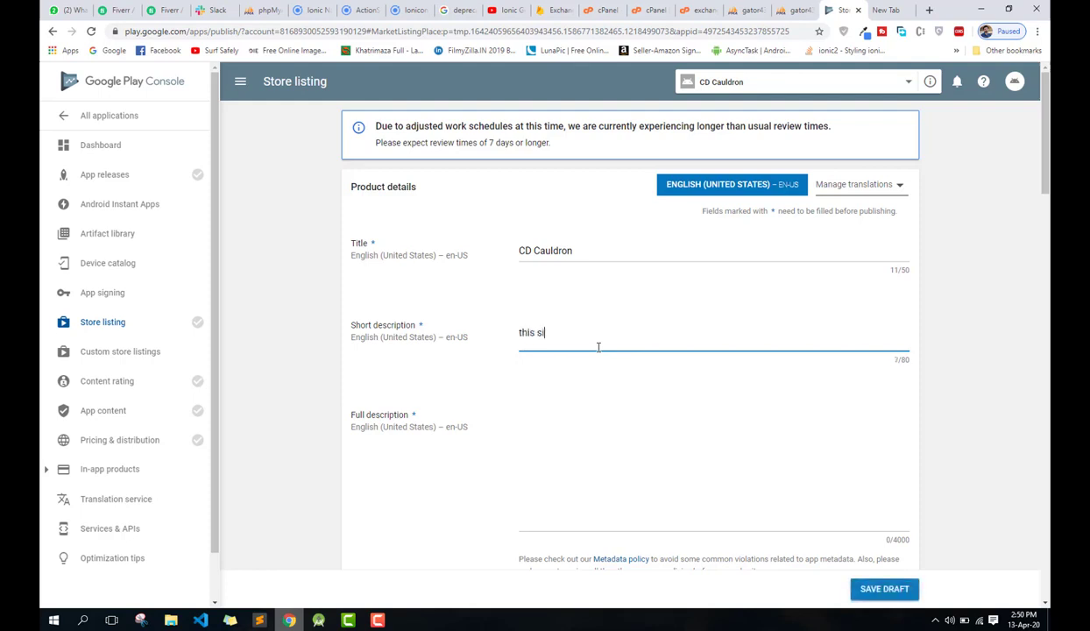
pyautogui.press('BackSpace')
pyautogui.press('BackSpace')
pyautogui.write('is testing.')
# Step: Enter "I am just letting you know how we can submit app on play console" as the full description
pyautogui.press('Tab')
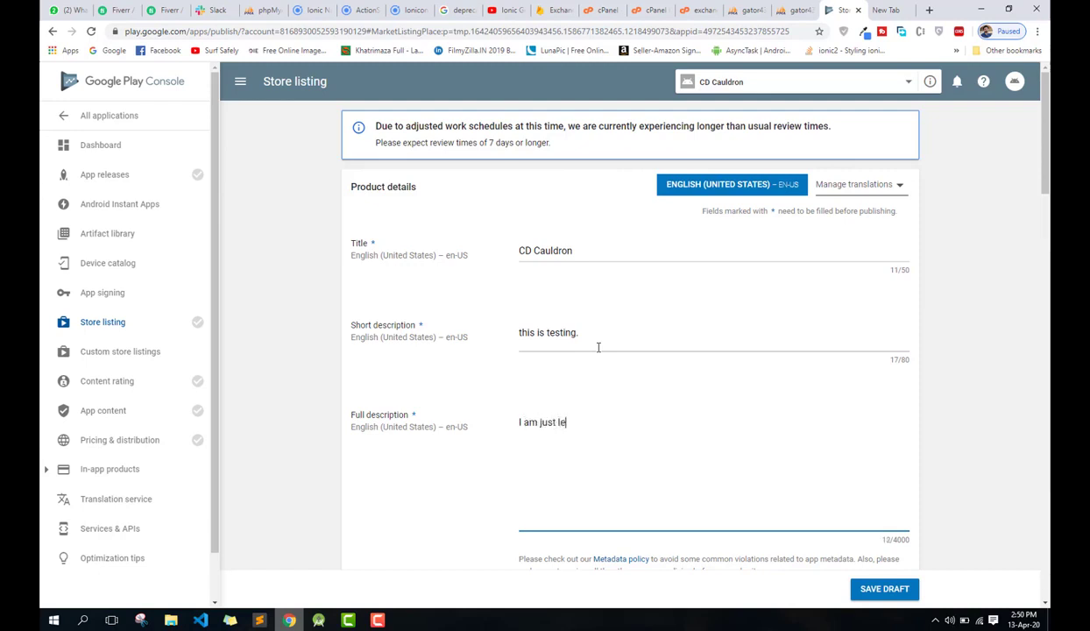
pyautogui.write('I am just letting you know how w')
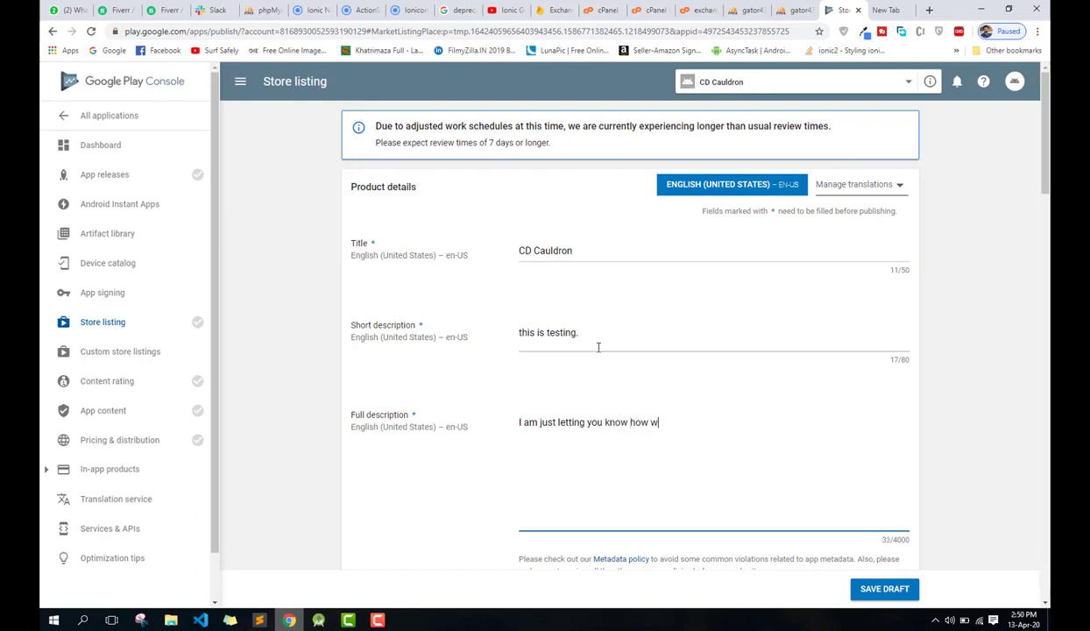
pyautogui.write('e can submit app on play console')
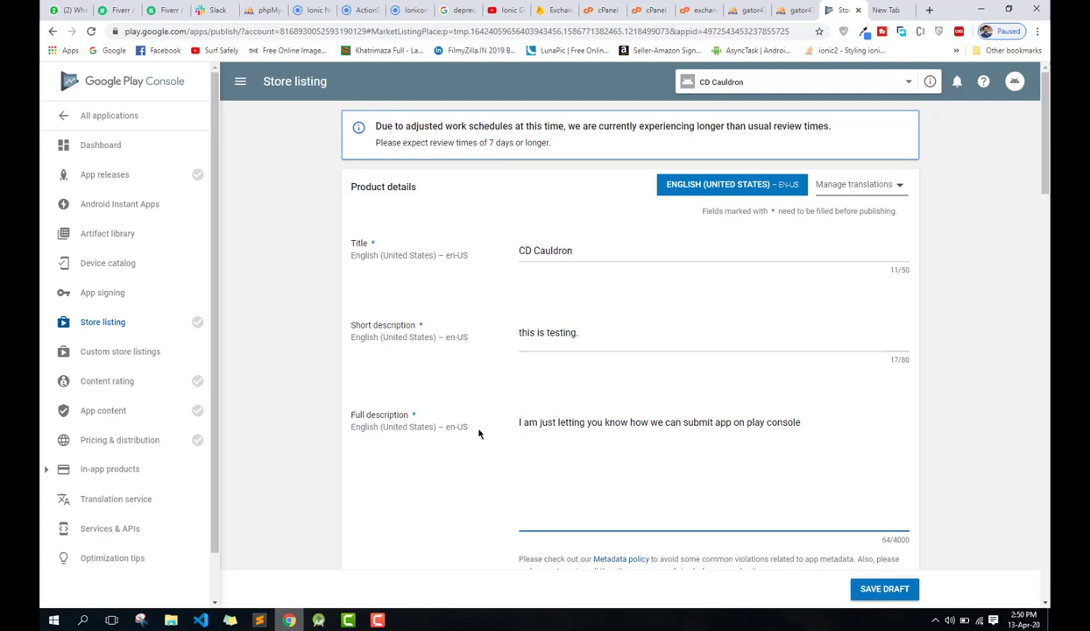
# Step: Upload icon512.png from the CDCauldron project's resources folder as the store listing's hi-res icon
pyautogui.scroll(-2, 479, 433)
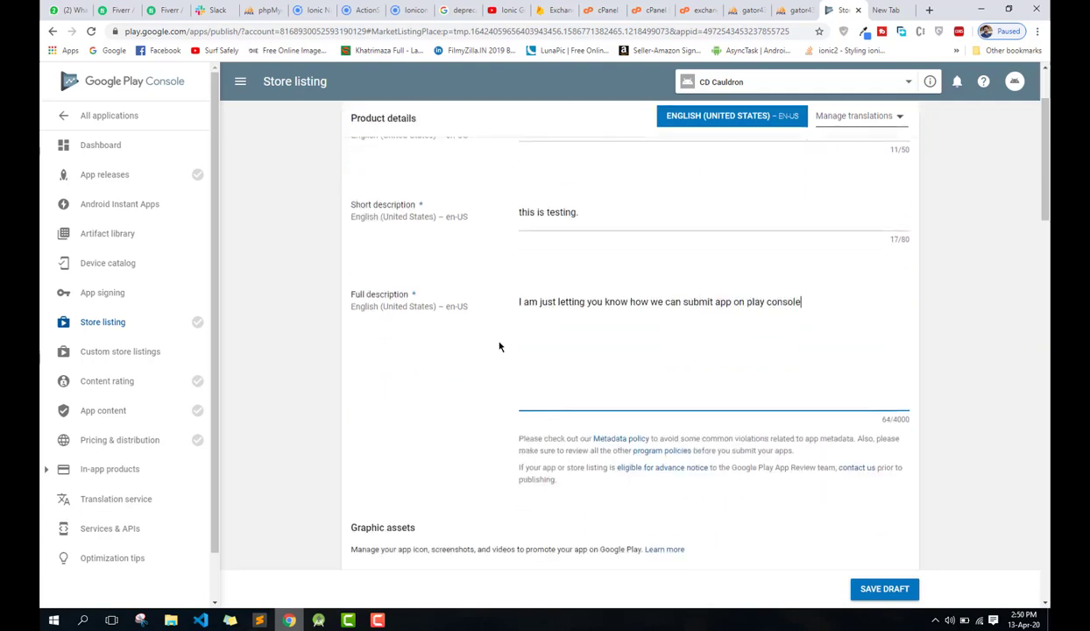
pyautogui.scroll(-5, 477, 450)
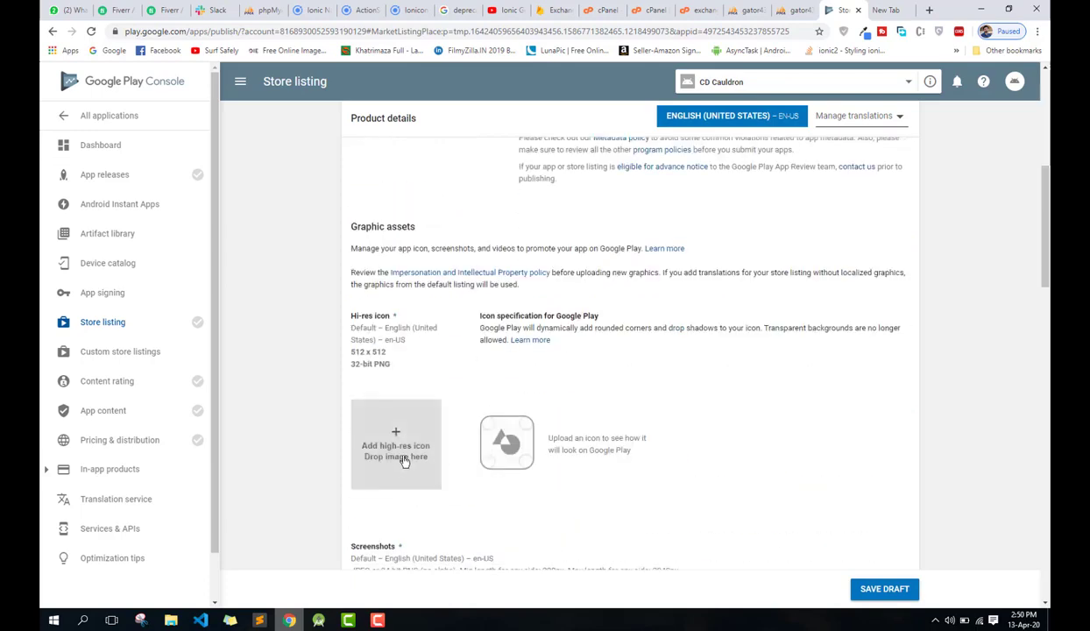
pyautogui.moveTo(170, 620)
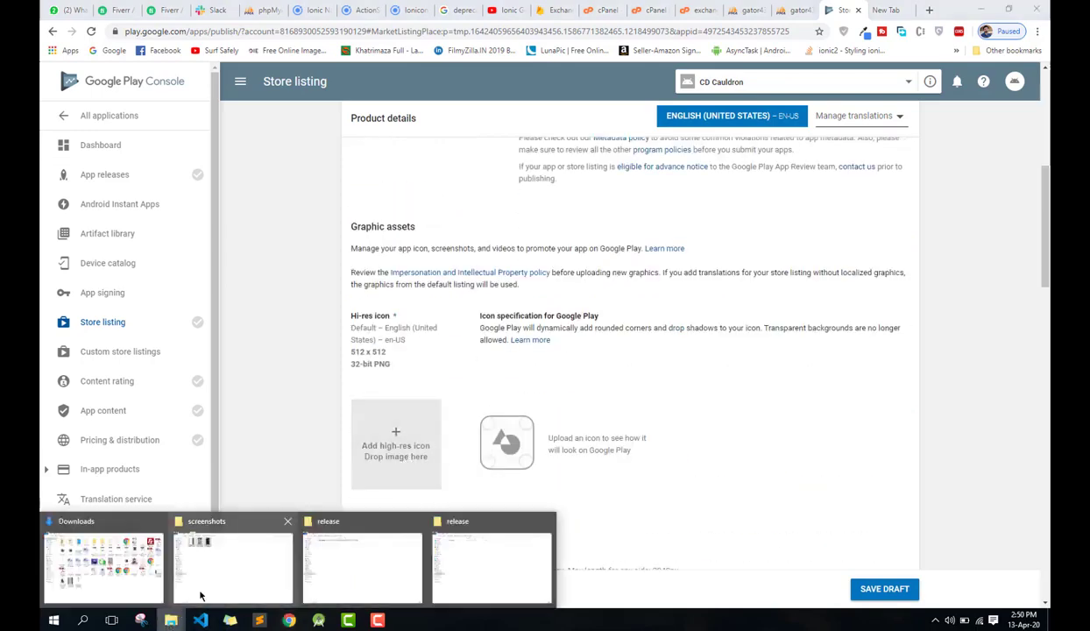
pyautogui.click(267, 557)
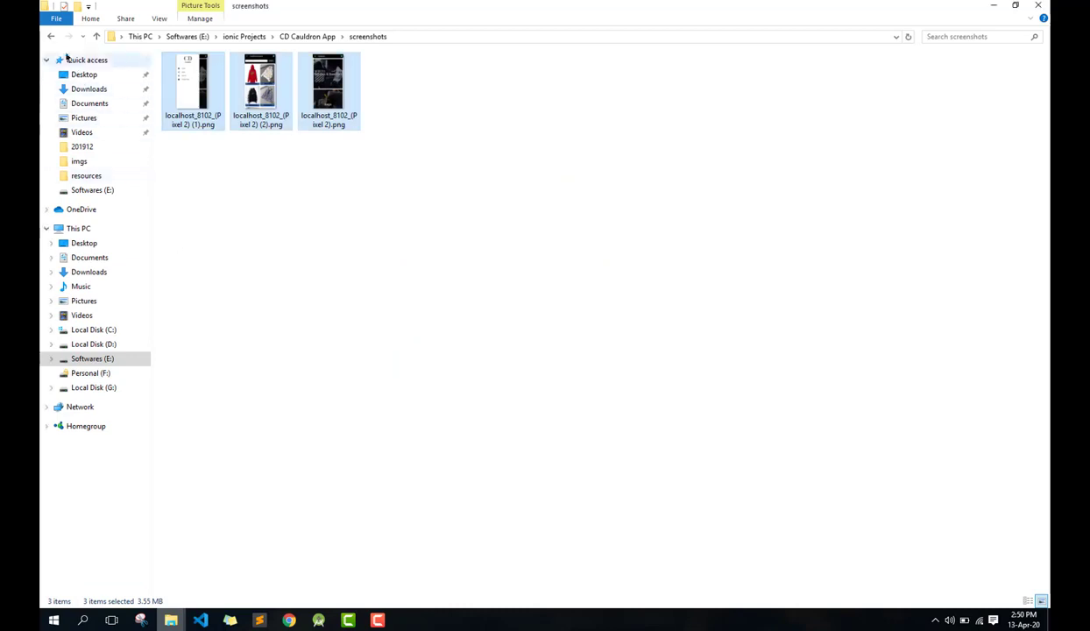
pyautogui.click(51, 36)
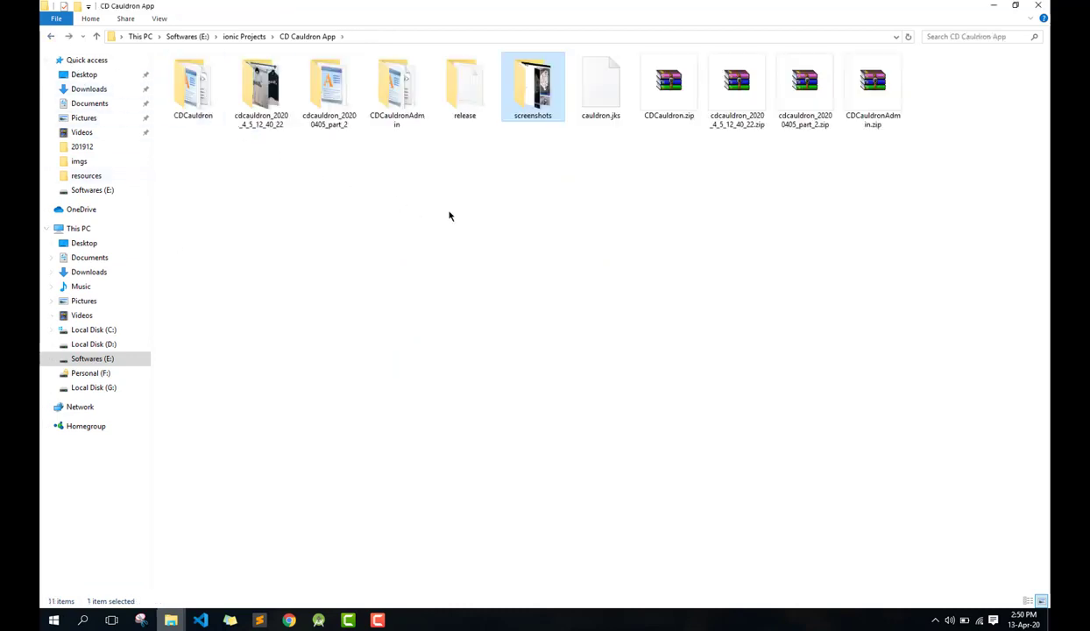
pyautogui.doubleClick(189, 85)
pyautogui.doubleClick(189, 149)
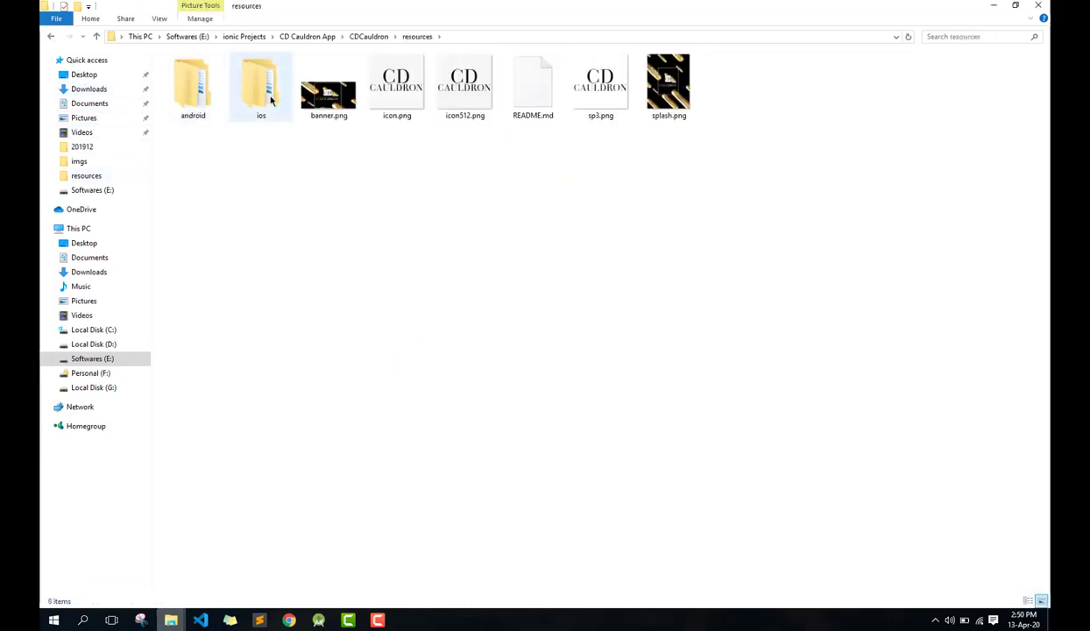
pyautogui.moveTo(463, 98); pyautogui.dragTo(390, 448)
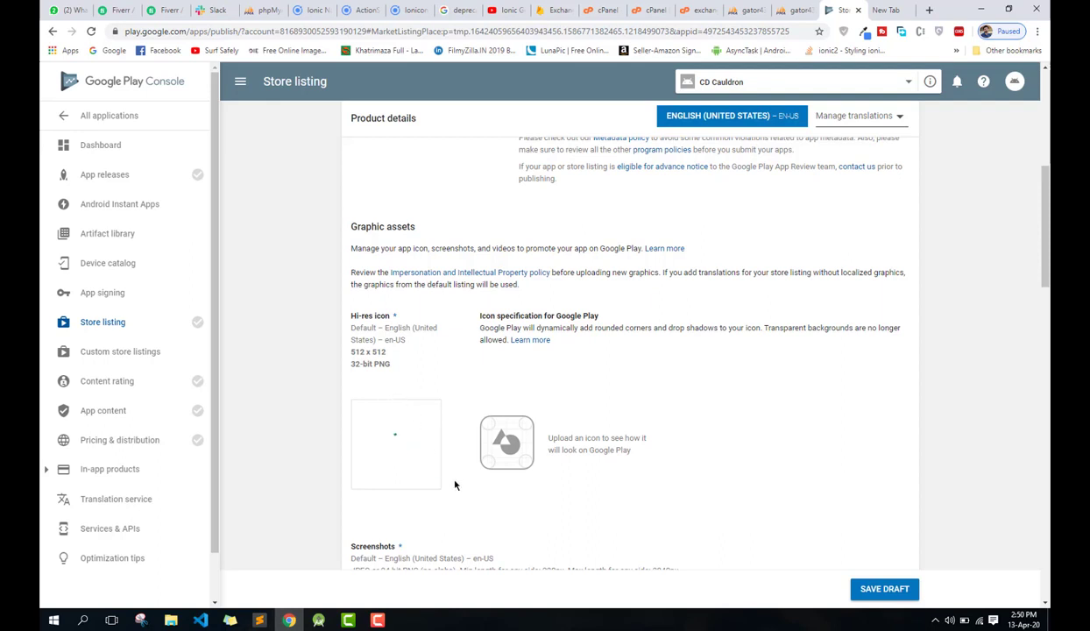
# Step: Upload banner.png from the CDCauldron project's resources folder as the store listing's feature graphic
pyautogui.scroll(-2, 453, 485)
pyautogui.scroll(-3, 454, 484)
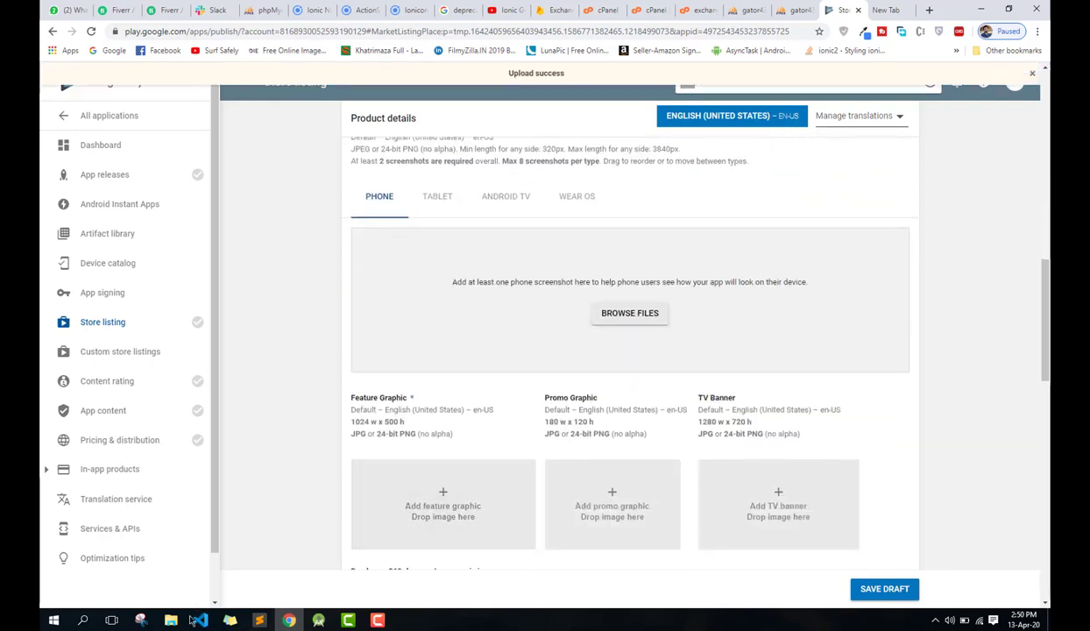
pyautogui.moveTo(178, 624)
pyautogui.scroll(-2, 438, 377)
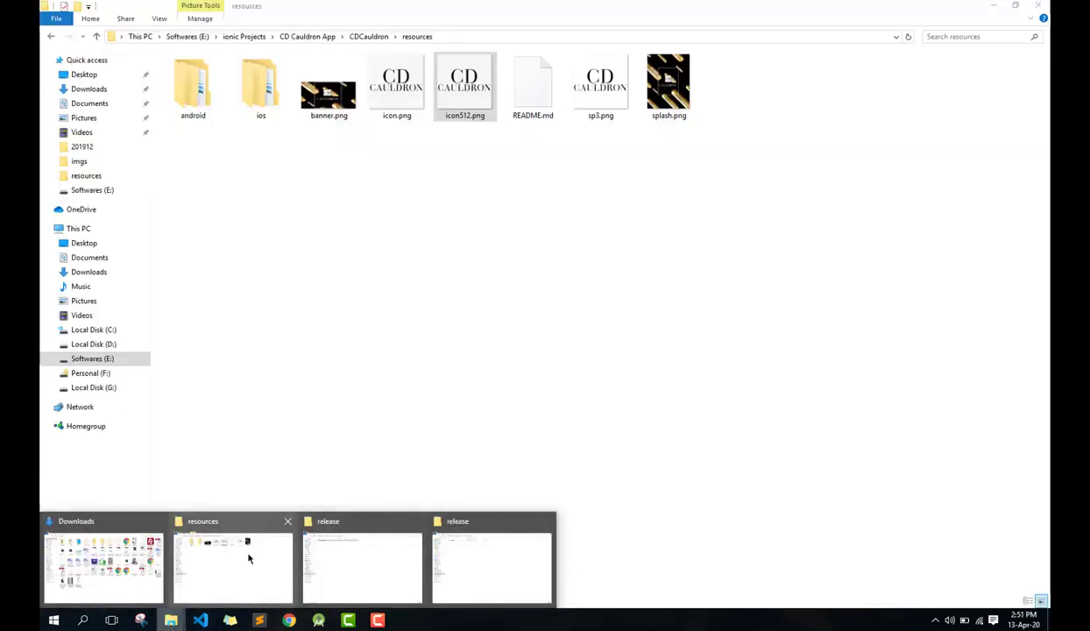
pyautogui.click(250, 558)
pyautogui.click(329, 87)
pyautogui.moveTo(274, 308); pyautogui.dragTo(429, 396)
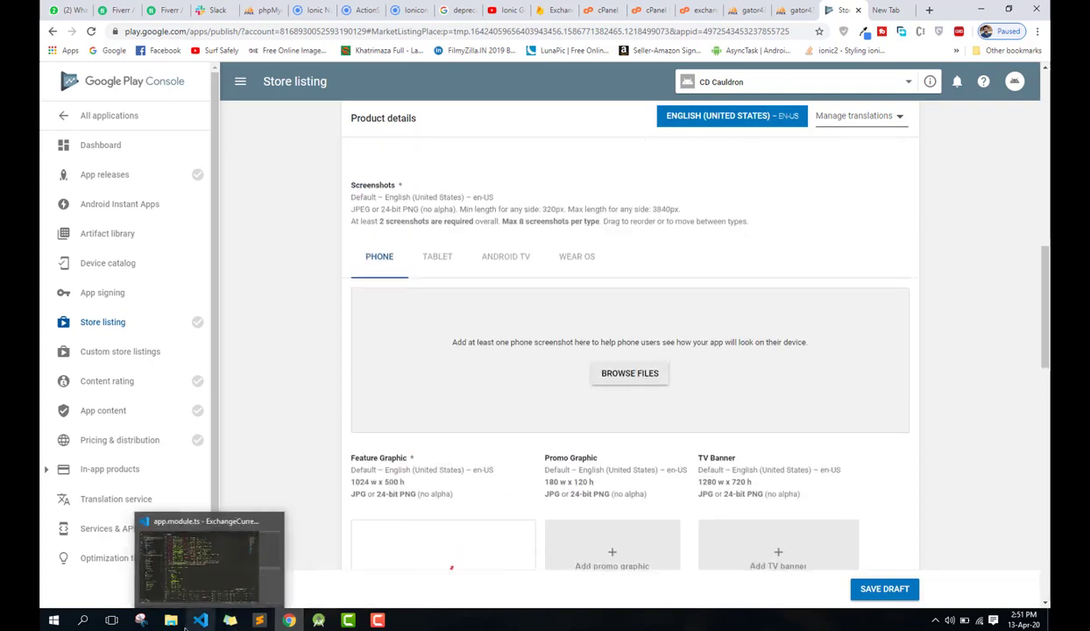
# Step: Upload all three PNG images from the CD Cauldron App screenshots folder as the listing's phone screenshots
pyautogui.moveTo(171, 620)
pyautogui.click(231, 574)
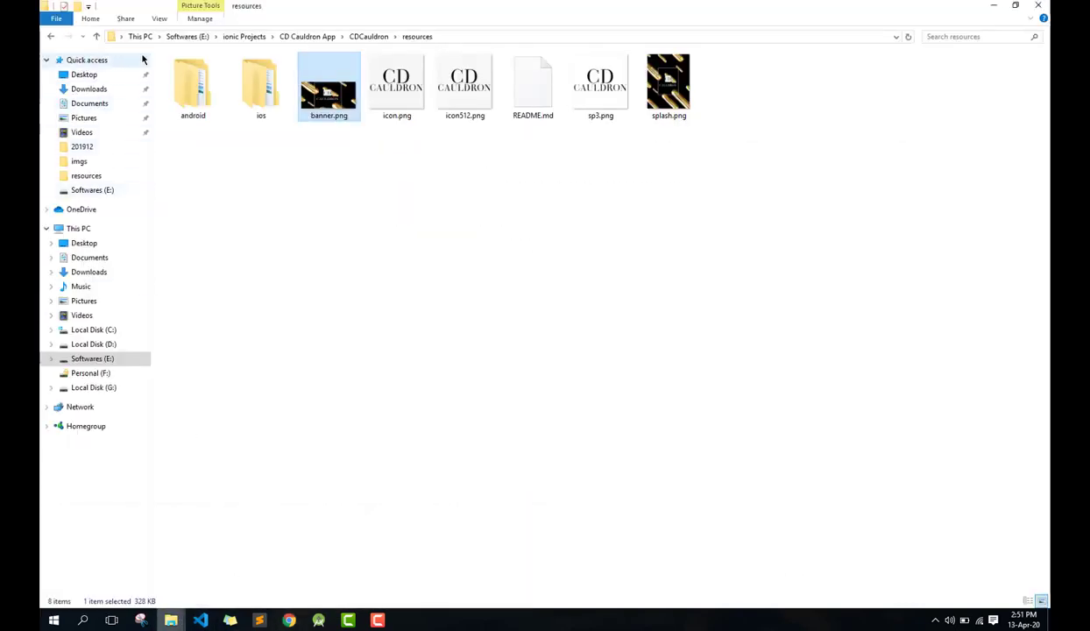
pyautogui.click(306, 36)
pyautogui.doubleClick(532, 88)
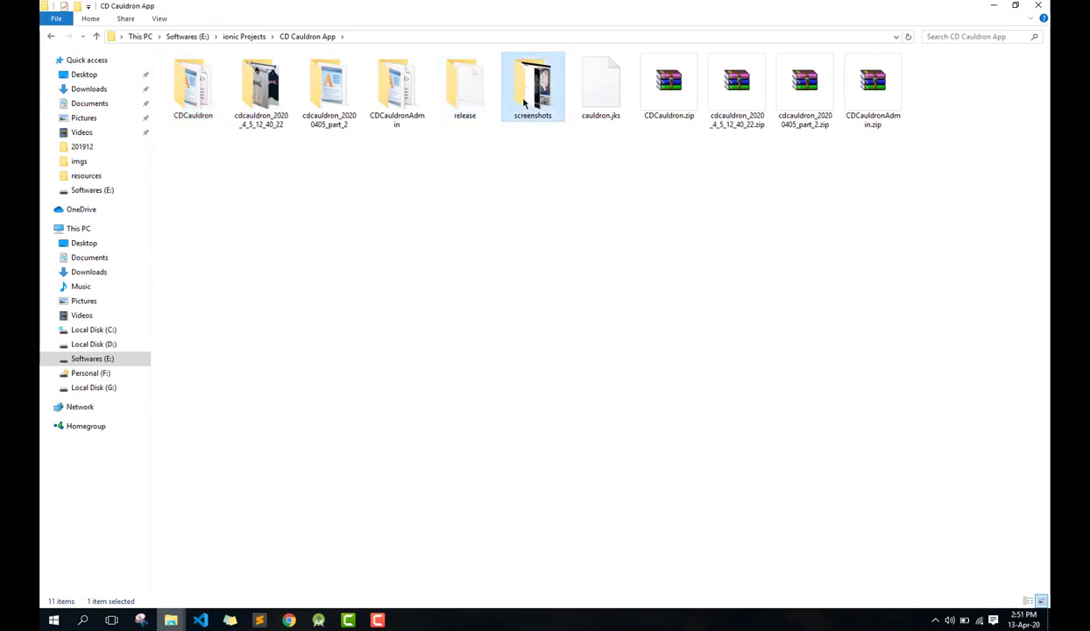
pyautogui.moveTo(191, 143); pyautogui.dragTo(347, 88)
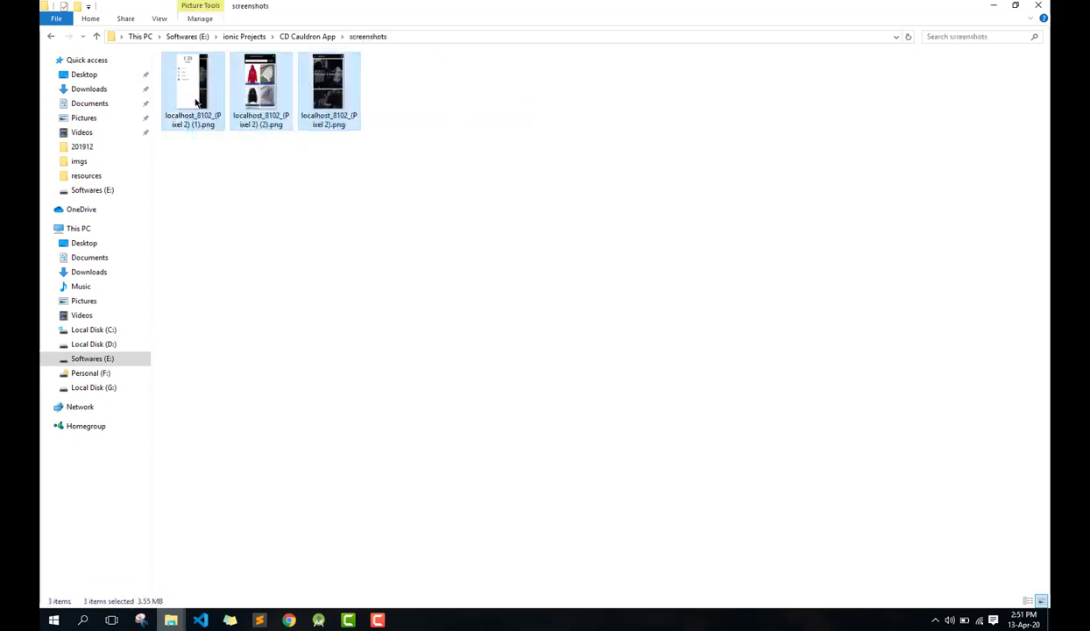
pyautogui.moveTo(193, 88); pyautogui.dragTo(533, 397)
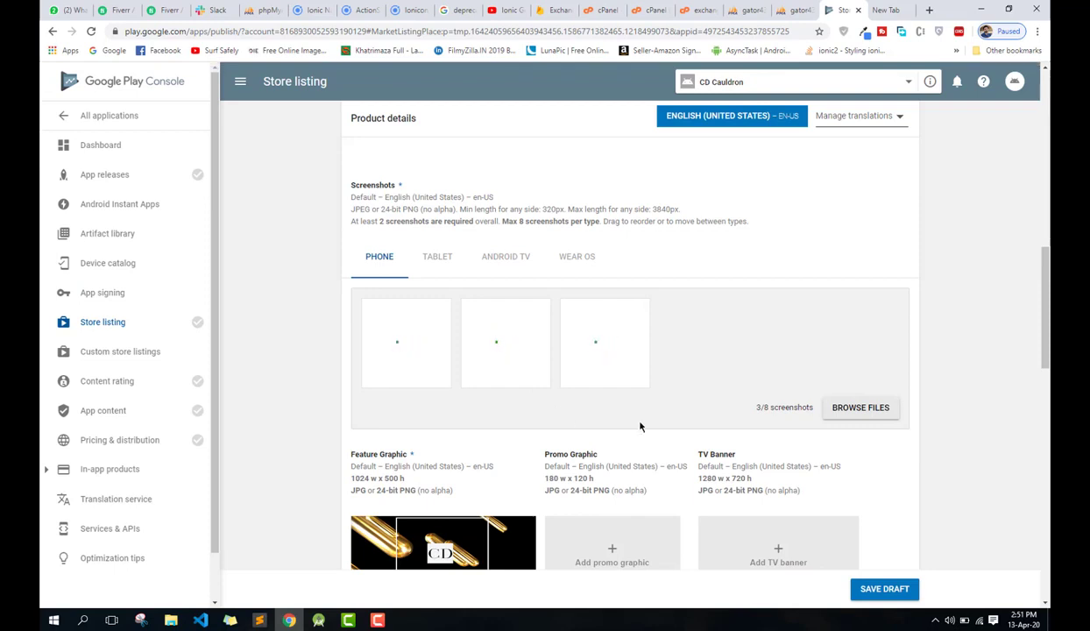
pyautogui.scroll(-3, 640, 427)
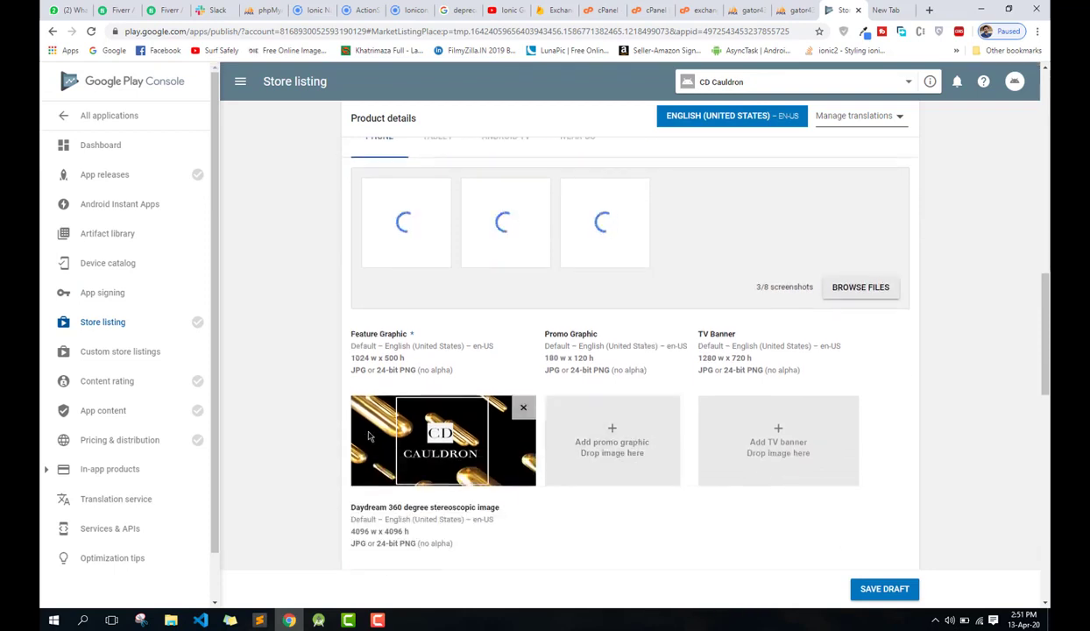
pyautogui.scroll(2, 363, 437)
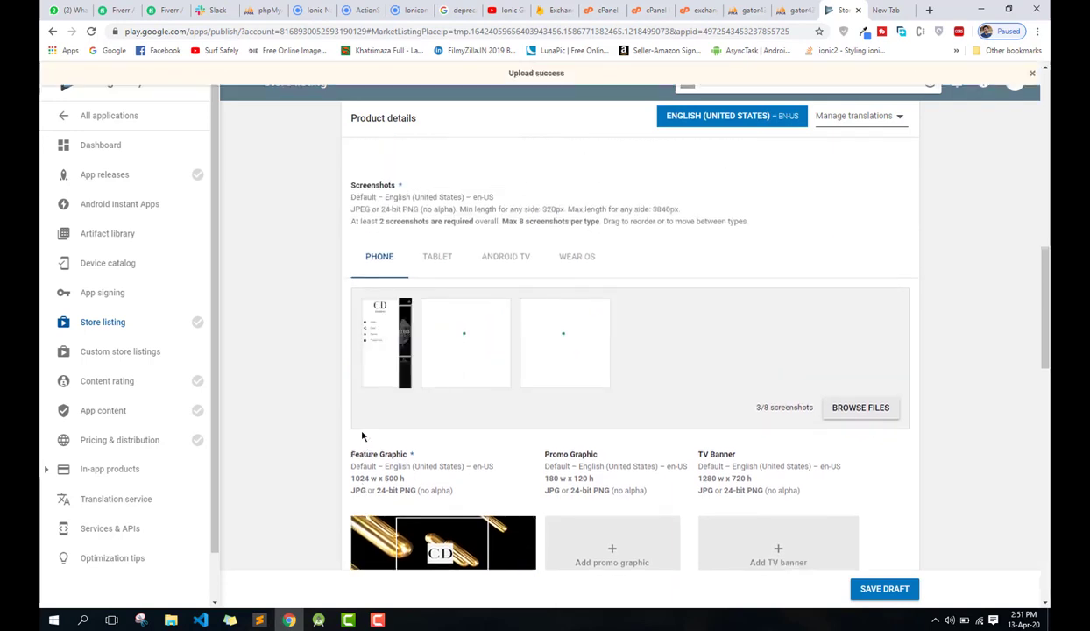
# Step: Categorize the app with application type Applications and category Business
pyautogui.scroll(-3, 362, 435)
pyautogui.scroll(-7, 362, 436)
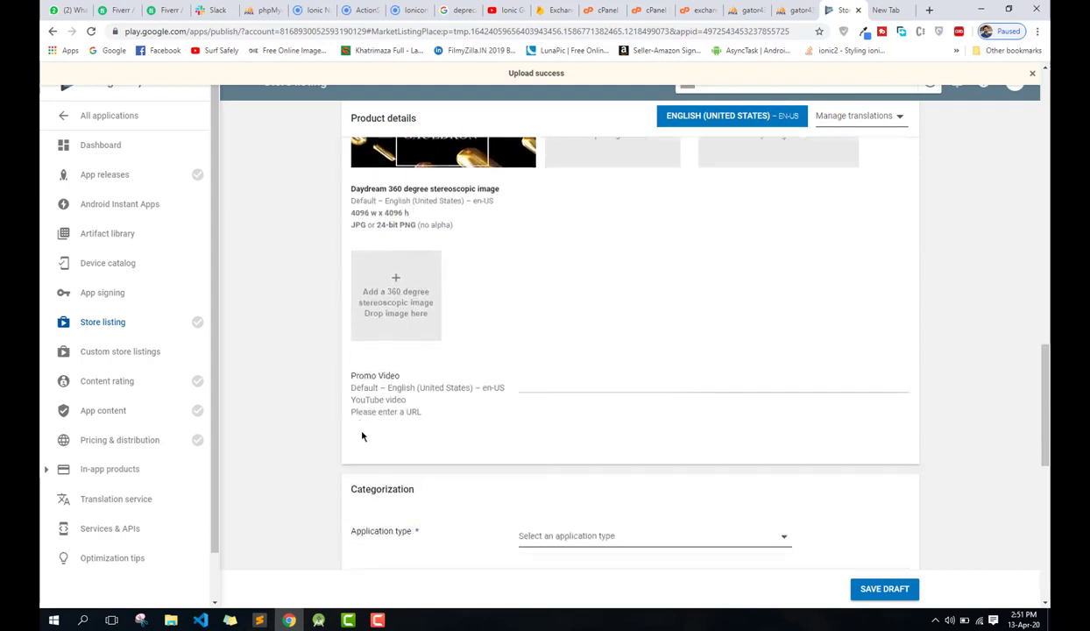
pyautogui.click(612, 375)
pyautogui.click(554, 379)
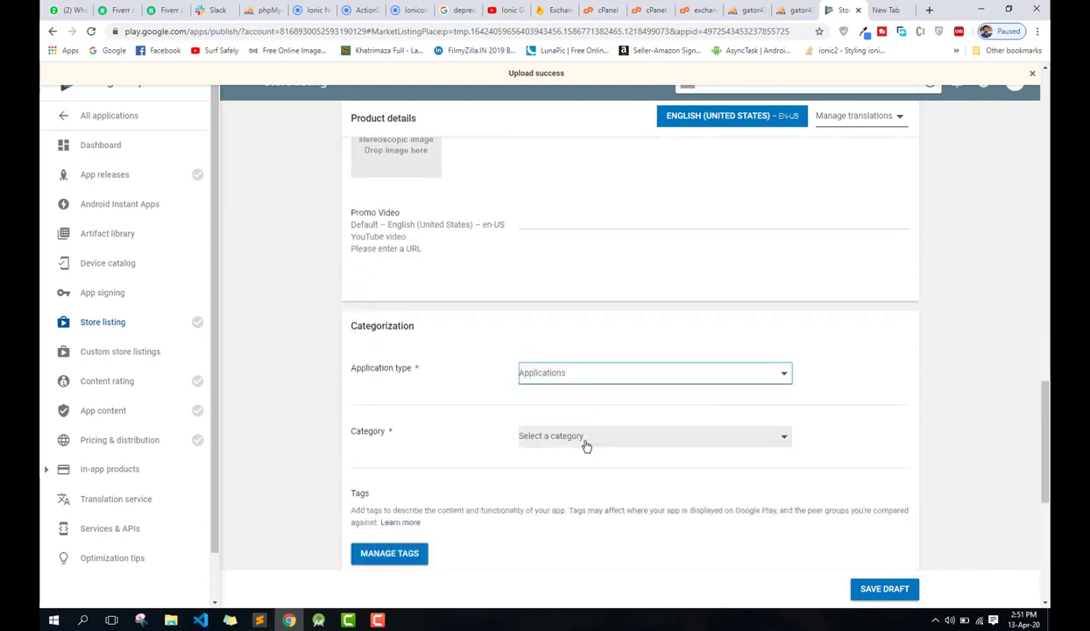
pyautogui.click(582, 446)
pyautogui.click(580, 497)
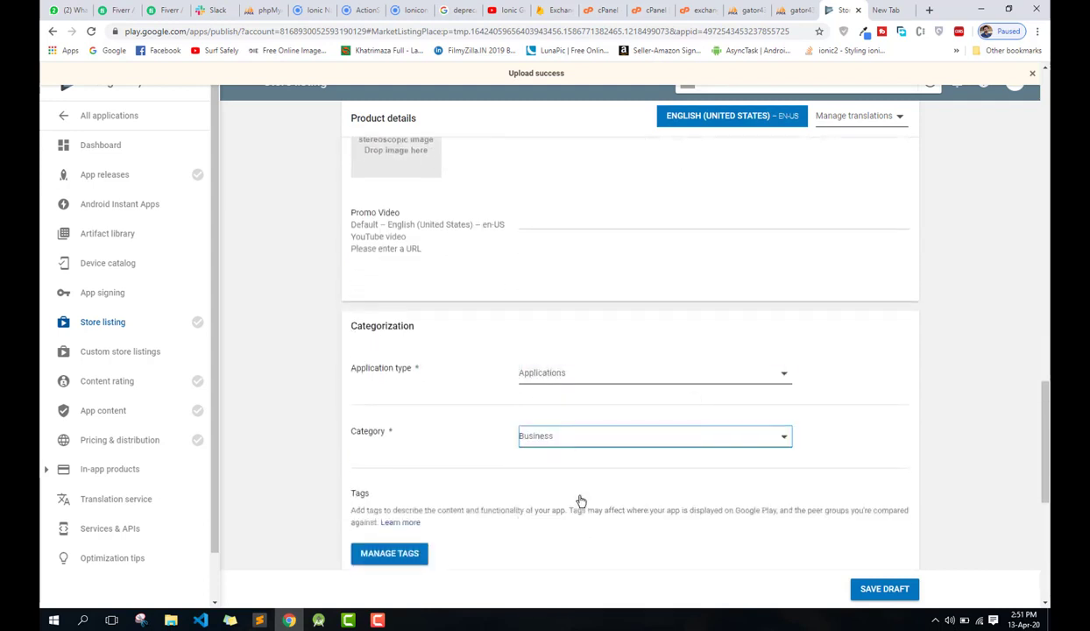
# Step: Copy the signed-in developer account's email address for use in the listing's contact details
pyautogui.scroll(-5, 516, 480)
pyautogui.scroll(-2, 468, 455)
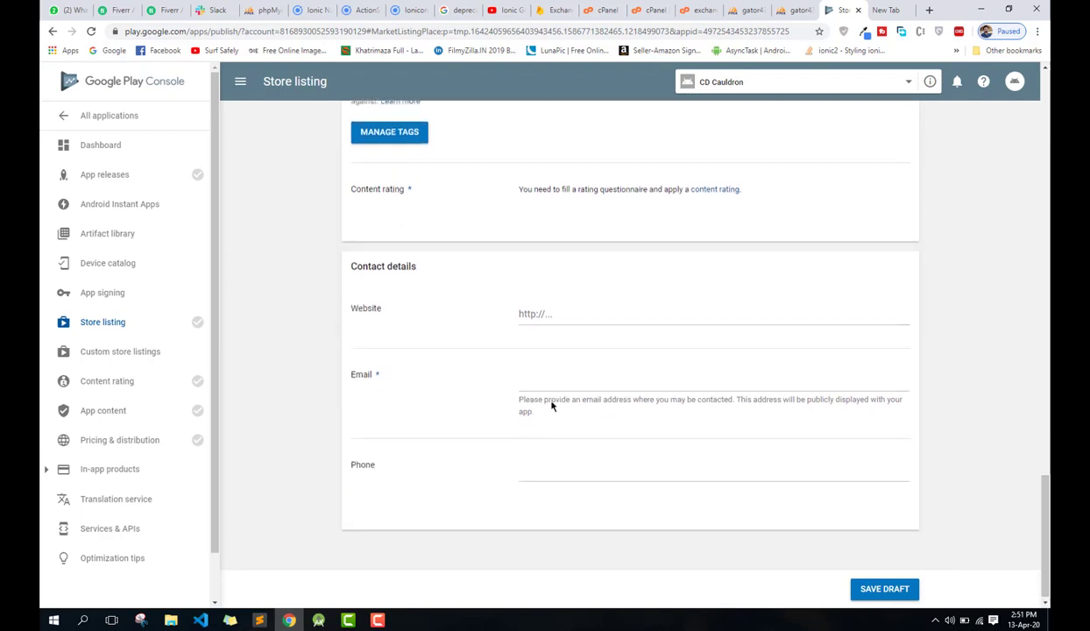
pyautogui.click(567, 382)
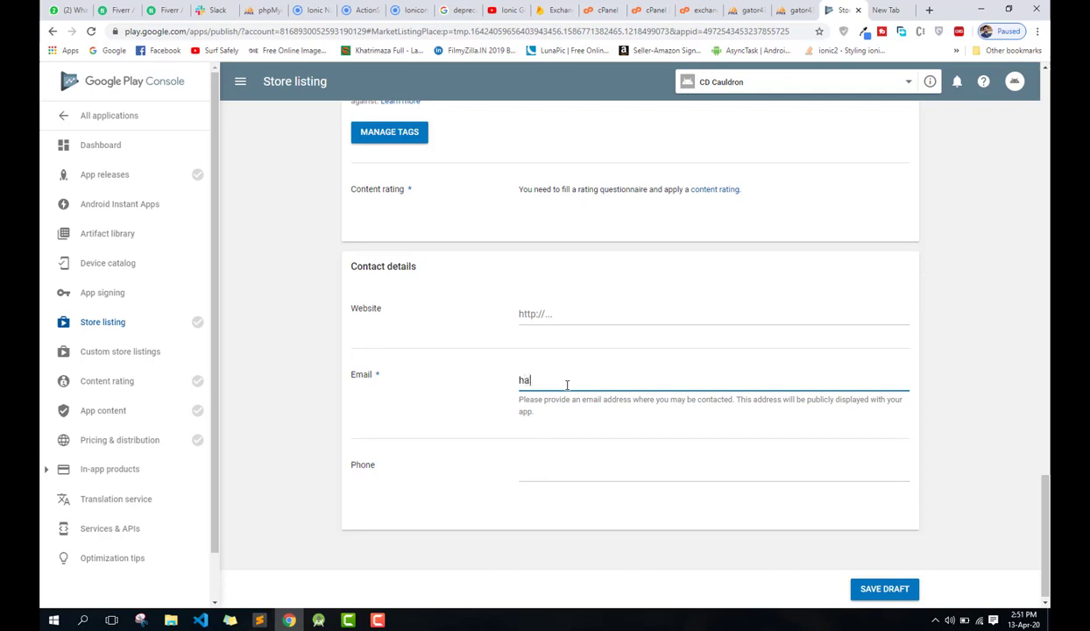
pyautogui.click(1015, 83)
pyautogui.moveTo(951, 171); pyautogui.dragTo(861, 177)
pyautogui.hotkey('ctrl', 'c')
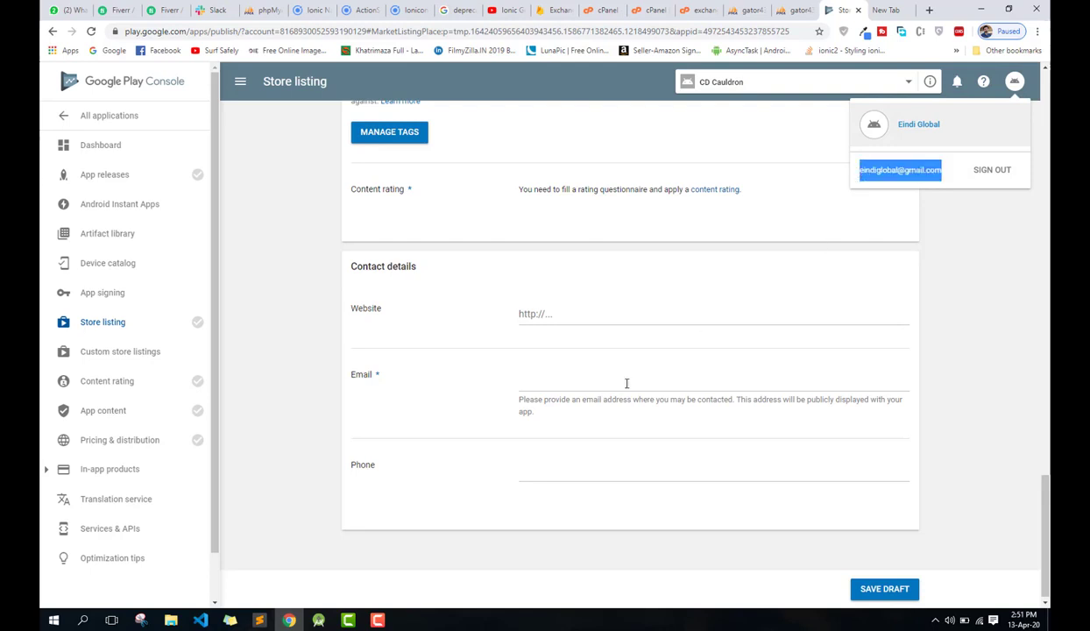
pyautogui.click(583, 474)
pyautogui.hotkey('ctrl', 'v')
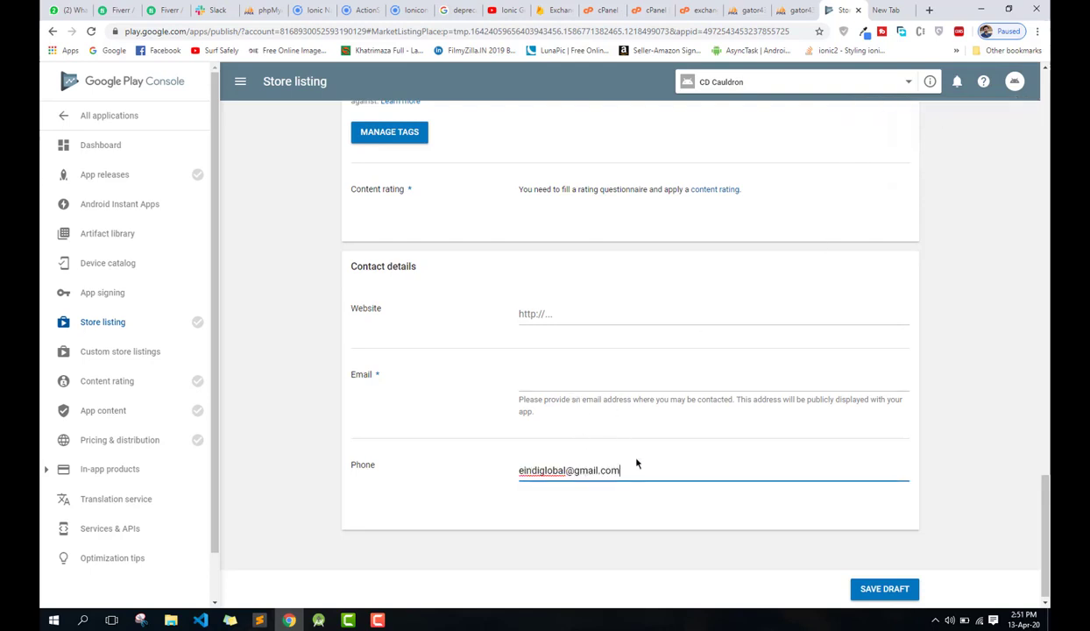
pyautogui.hotkey('ctrl', 'z')
# Step: Fill in the contact email with the copied account address and save the store listing draft
pyautogui.click(566, 379)
pyautogui.hotkey('ctrl', 'v')
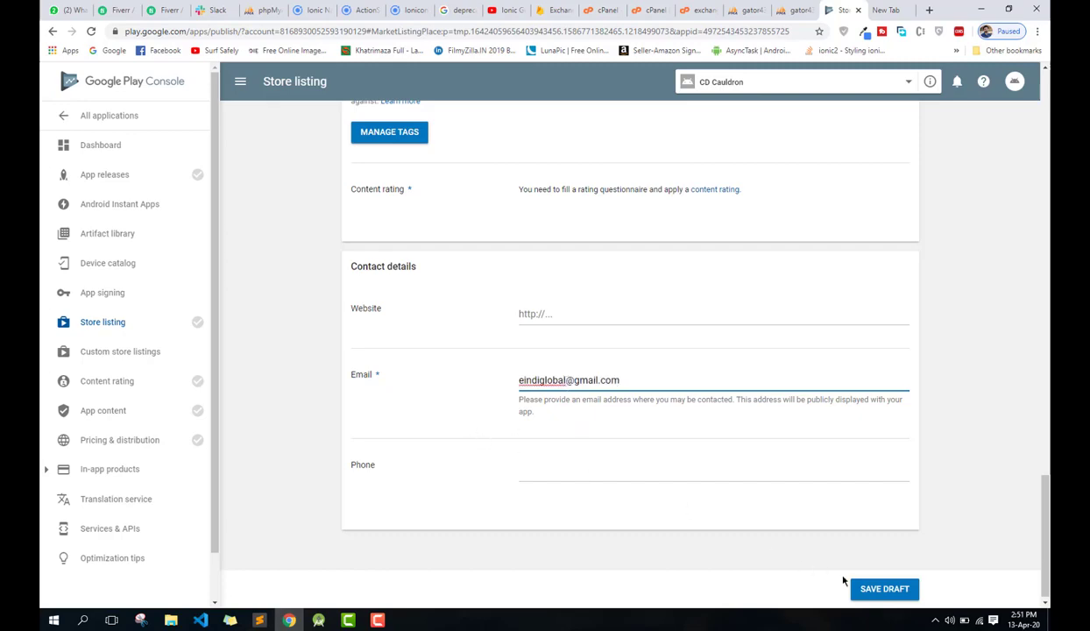
pyautogui.click(876, 588)
pyautogui.scroll(3, 295, 398)
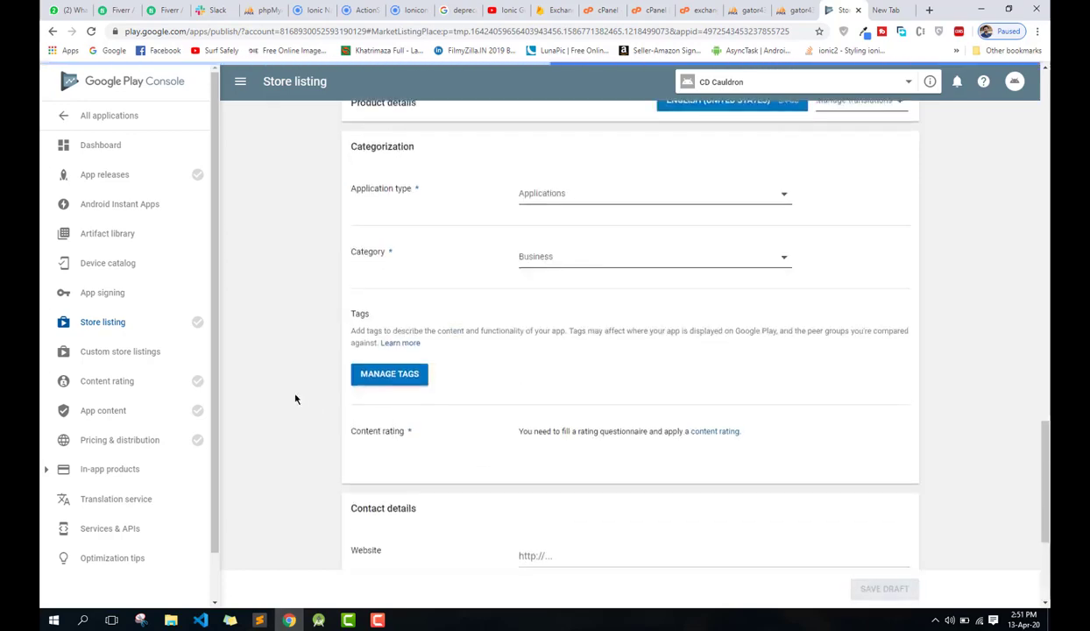
pyautogui.scroll(15, 296, 399)
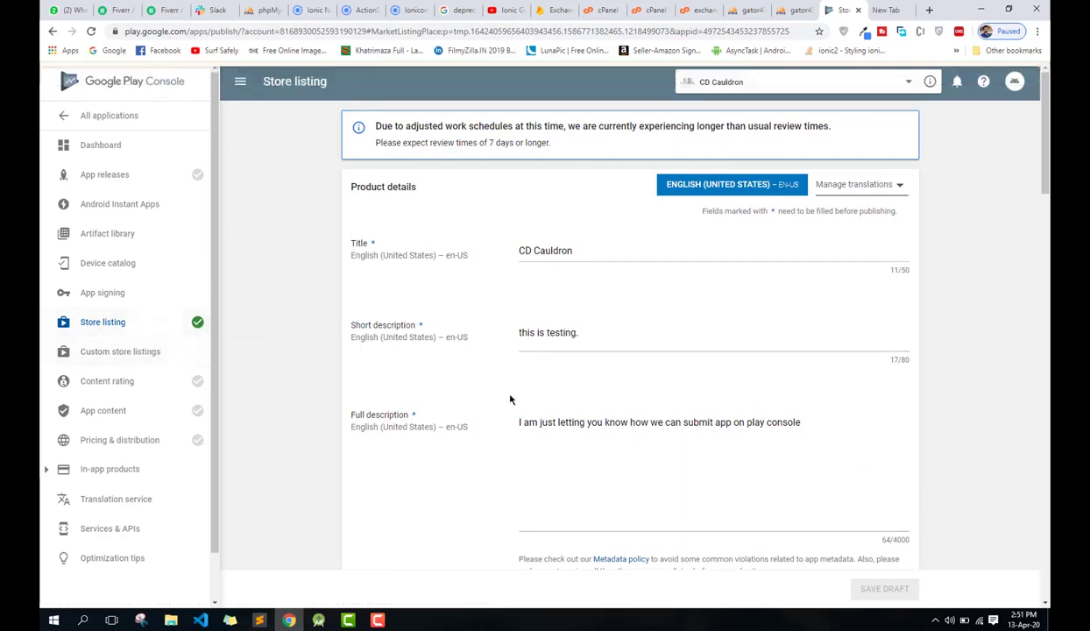
pyautogui.scroll(-4, 511, 400)
pyautogui.scroll(4, 278, 304)
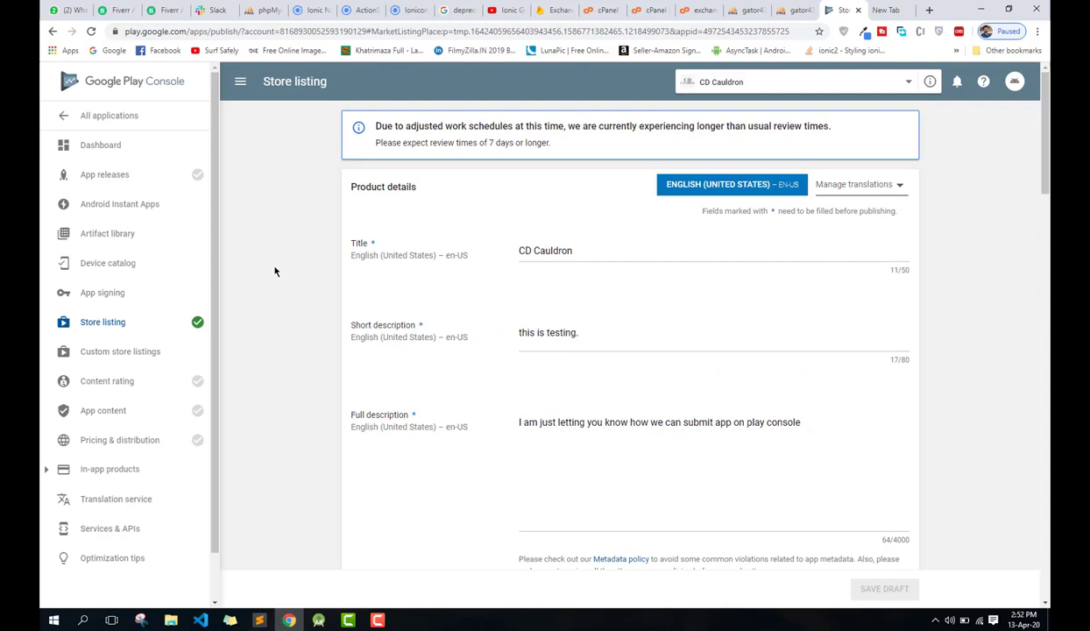
# Step: Create a new production release for the app and let Google manage its app signing key
pyautogui.click(103, 182)
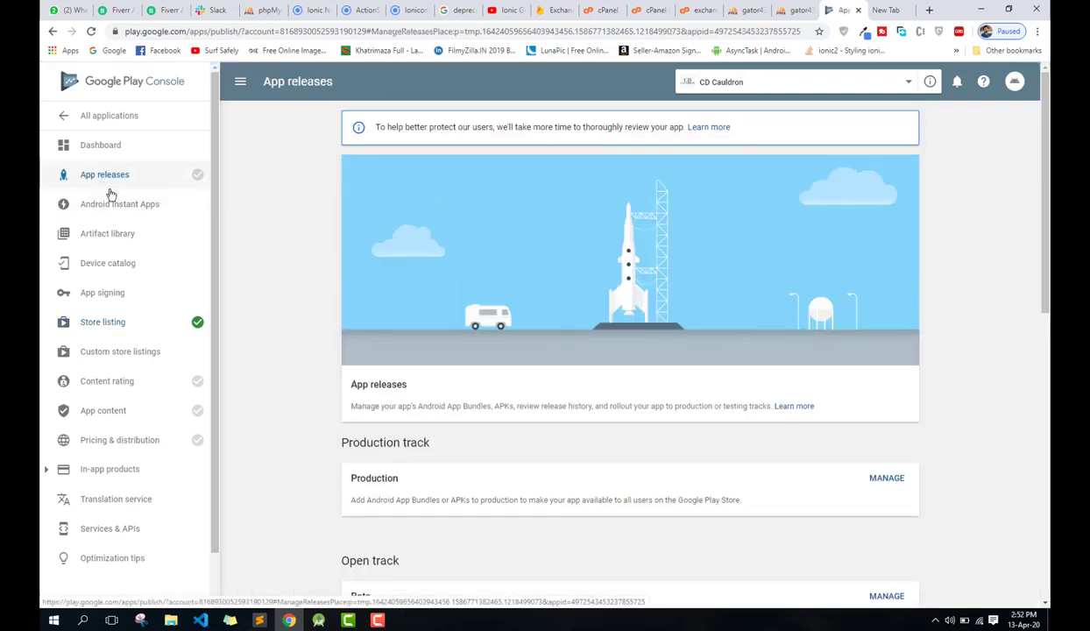
pyautogui.scroll(-2, 266, 416)
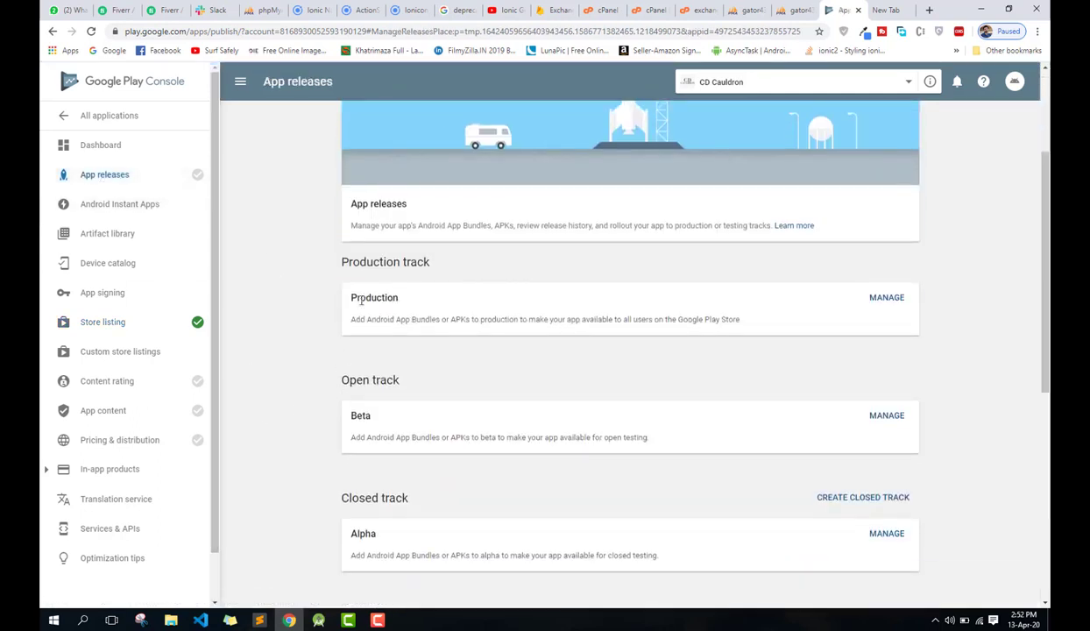
pyautogui.click(889, 301)
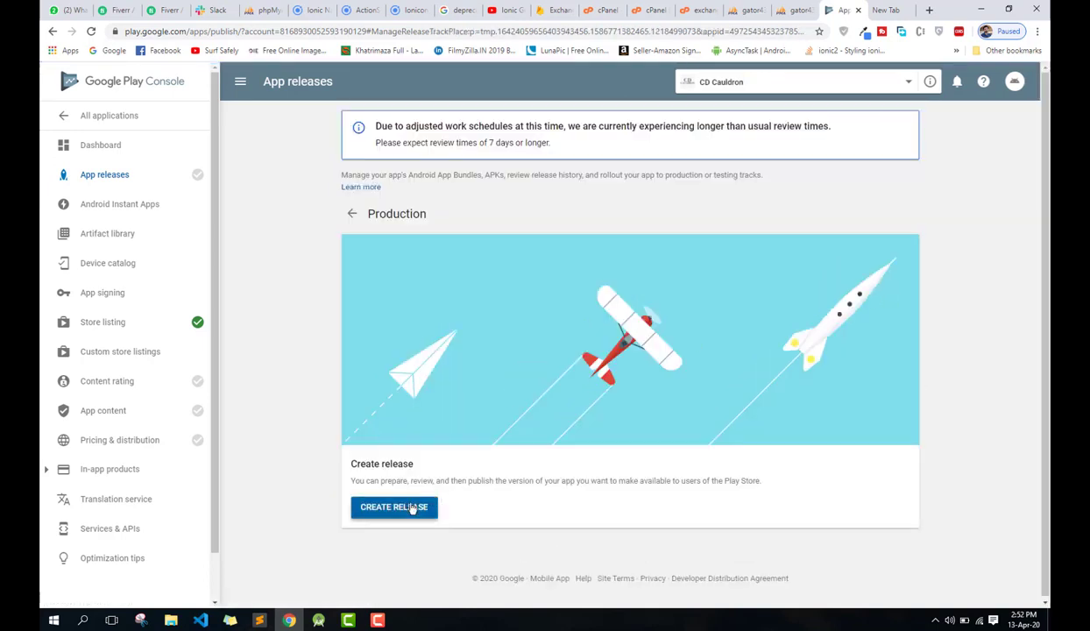
pyautogui.click(413, 508)
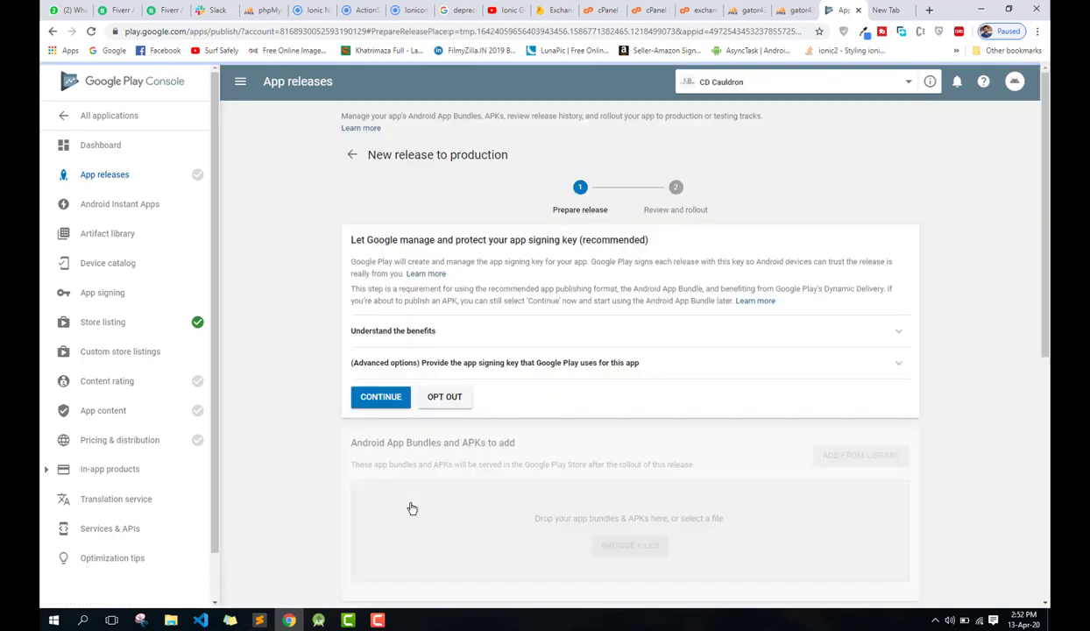
pyautogui.click(382, 456)
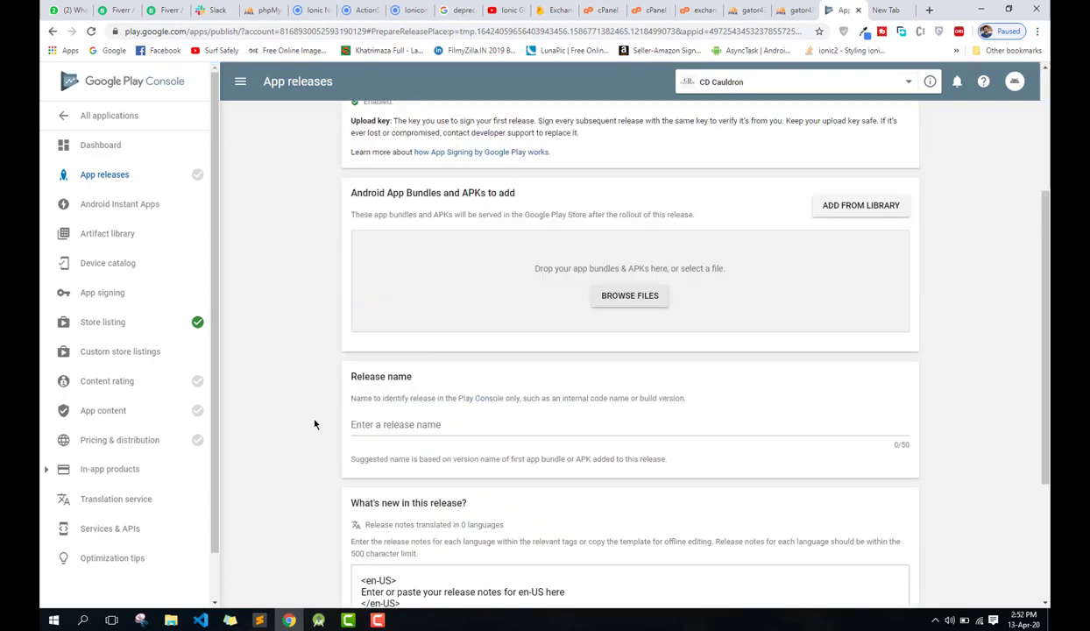
# Step: Upload app-release.aab from the release folder as the production release's app bundle
pyautogui.moveTo(171, 621)
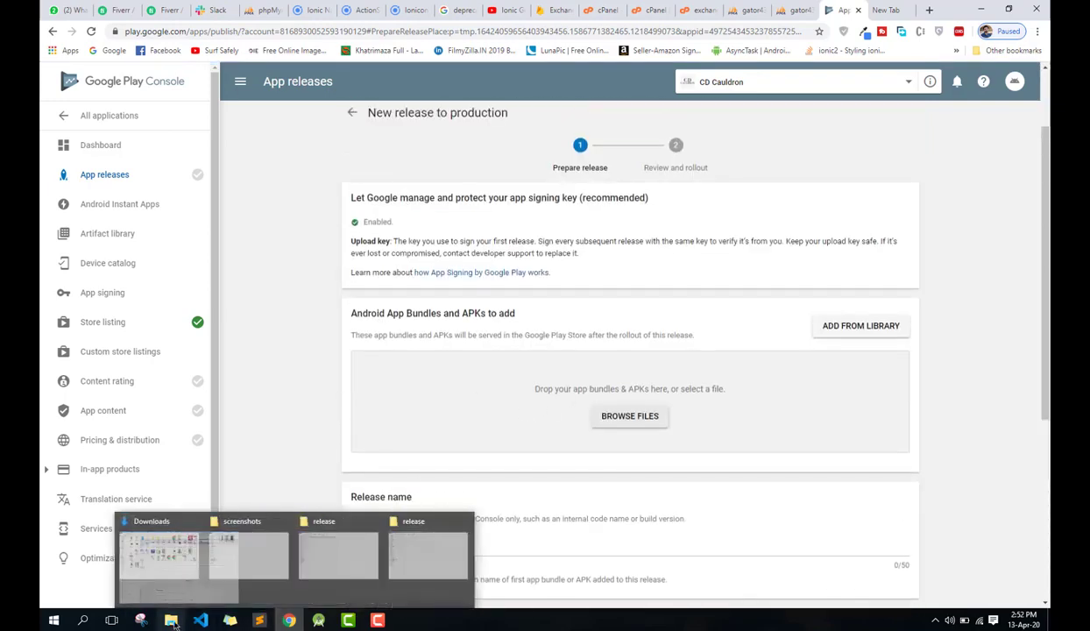
pyautogui.click(479, 560)
pyautogui.moveTo(202, 75); pyautogui.dragTo(555, 422)
# Step: Replace the placeholder en-US release notes with "Latest Release" and save the production release
pyautogui.scroll(-3, 398, 462)
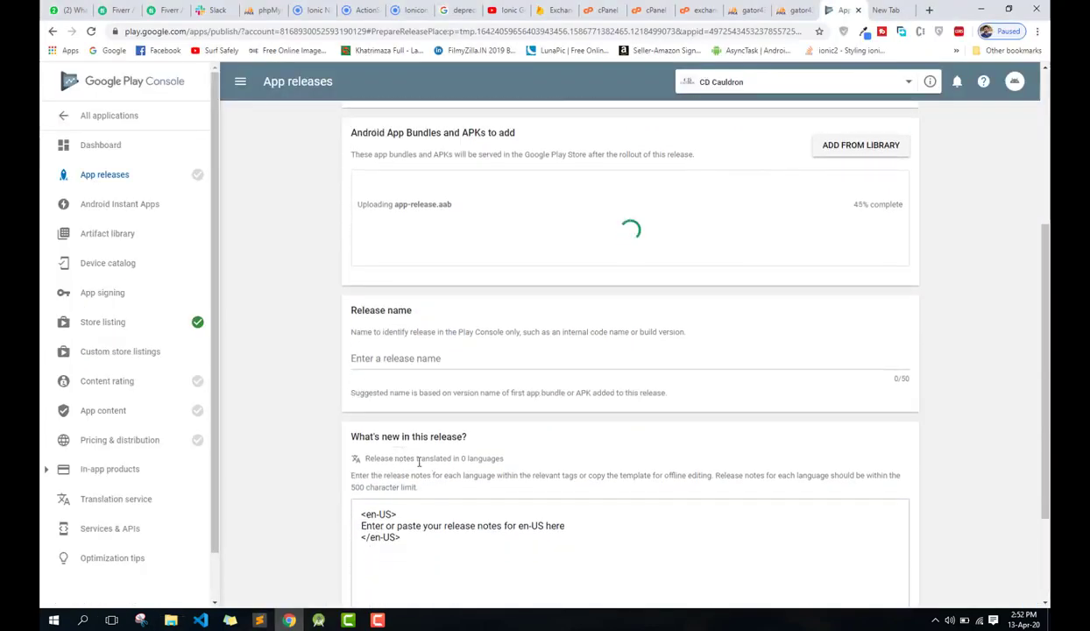
pyautogui.moveTo(579, 529); pyautogui.dragTo(347, 529)
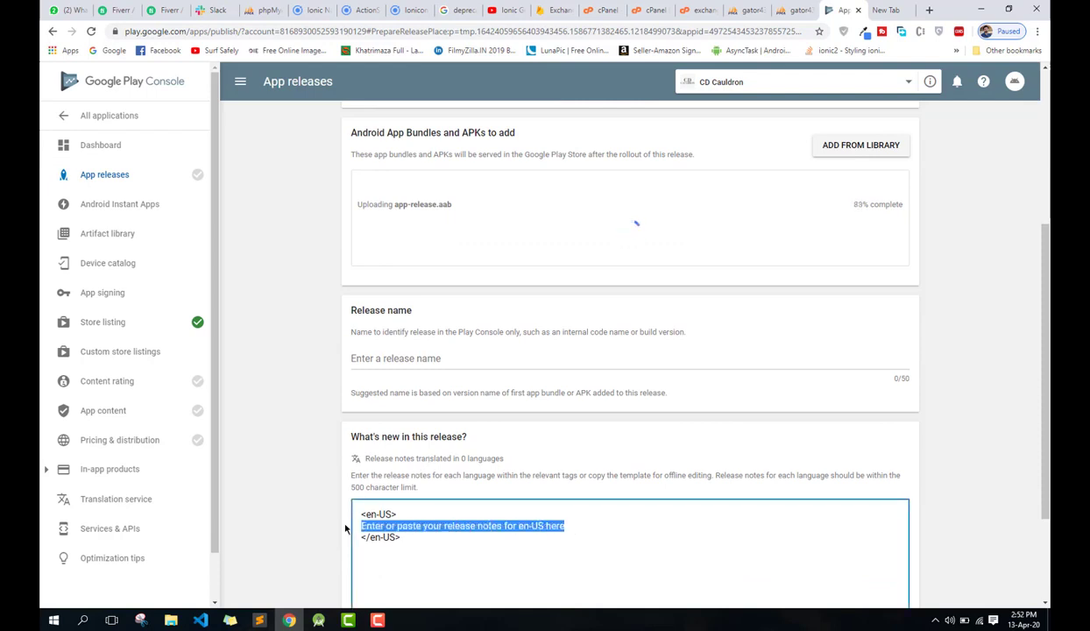
pyautogui.write('L')
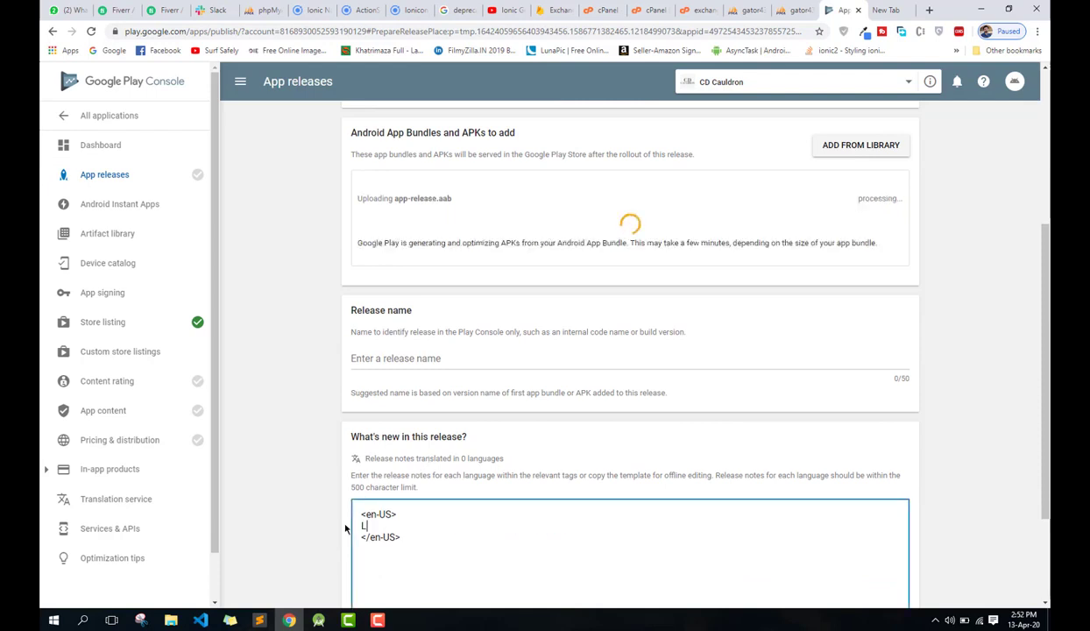
pyautogui.write('atest Release')
pyautogui.scroll(3, 691, 415)
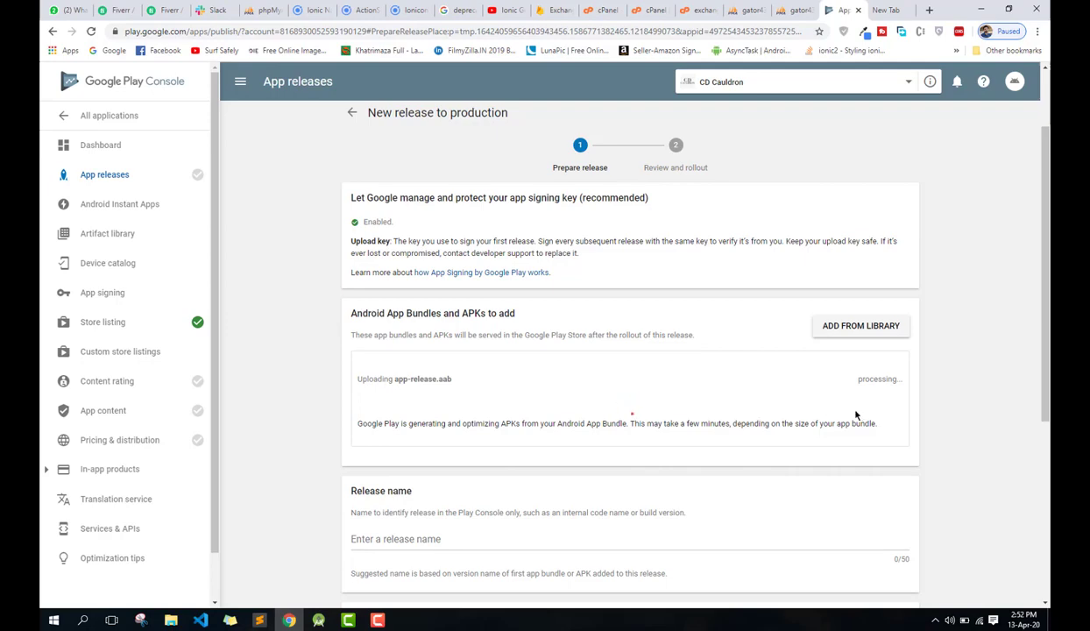
pyautogui.scroll(-2, 549, 433)
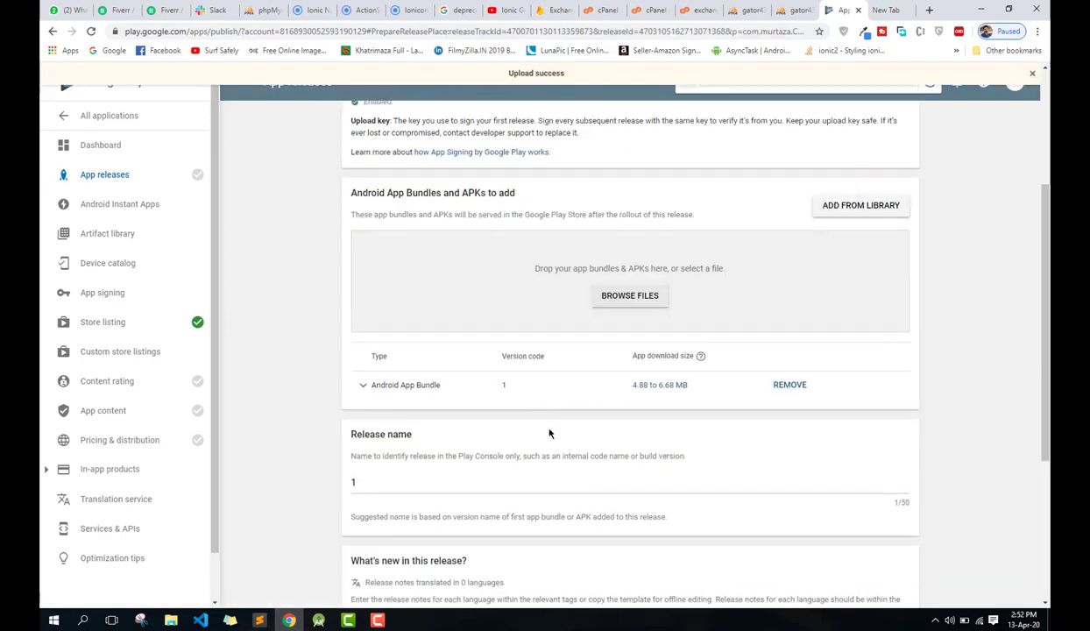
pyautogui.scroll(-3, 622, 454)
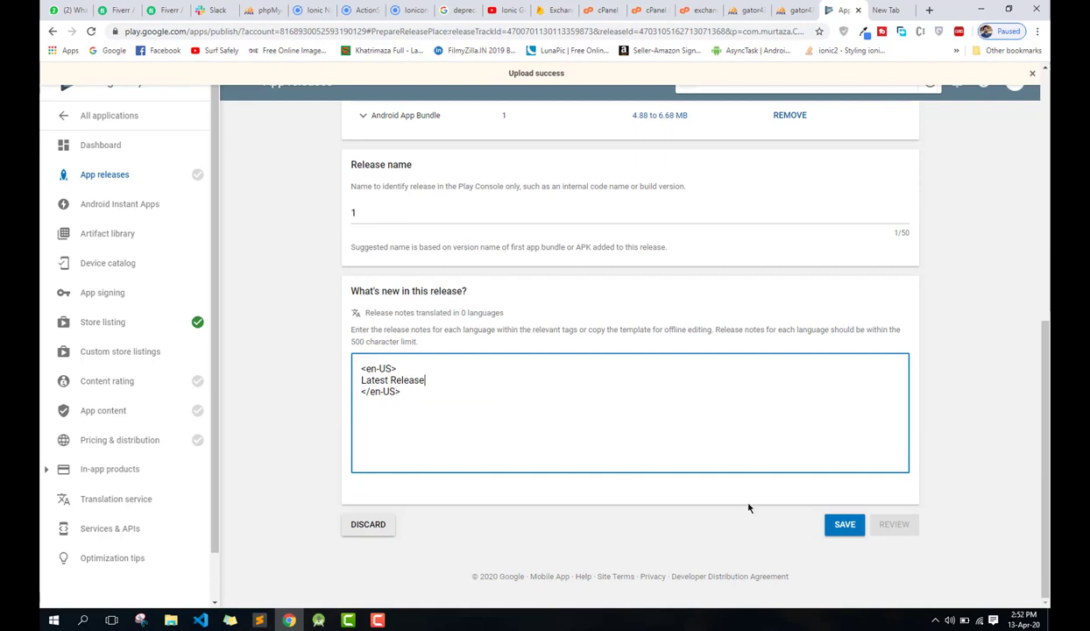
pyautogui.click(839, 526)
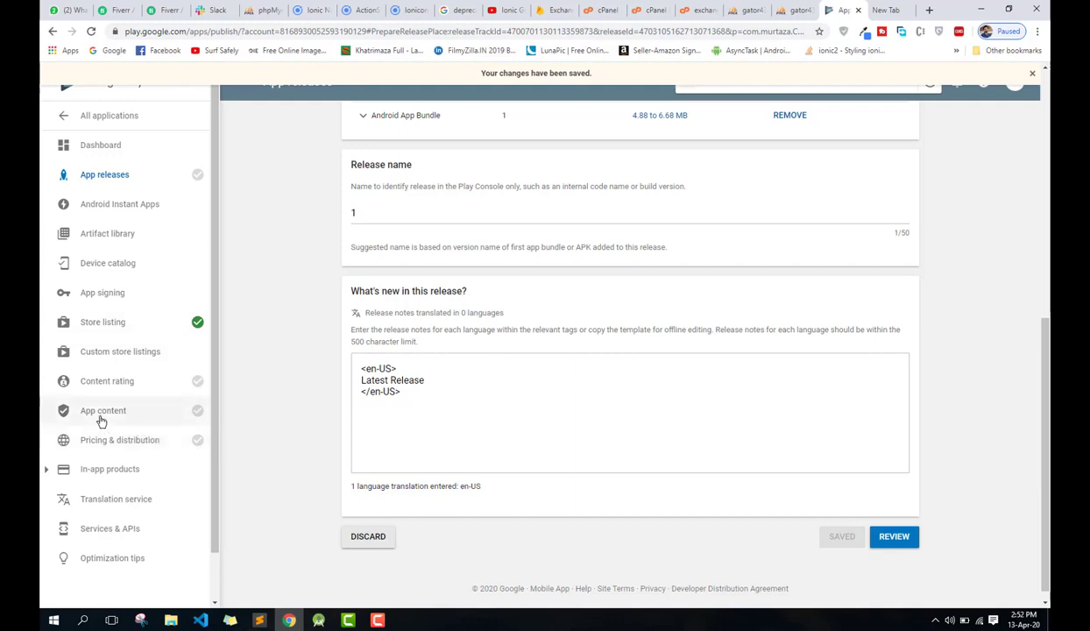
# Step: Start the content rating questionnaire and fill both email address fields with the copied contact email
pyautogui.click(126, 384)
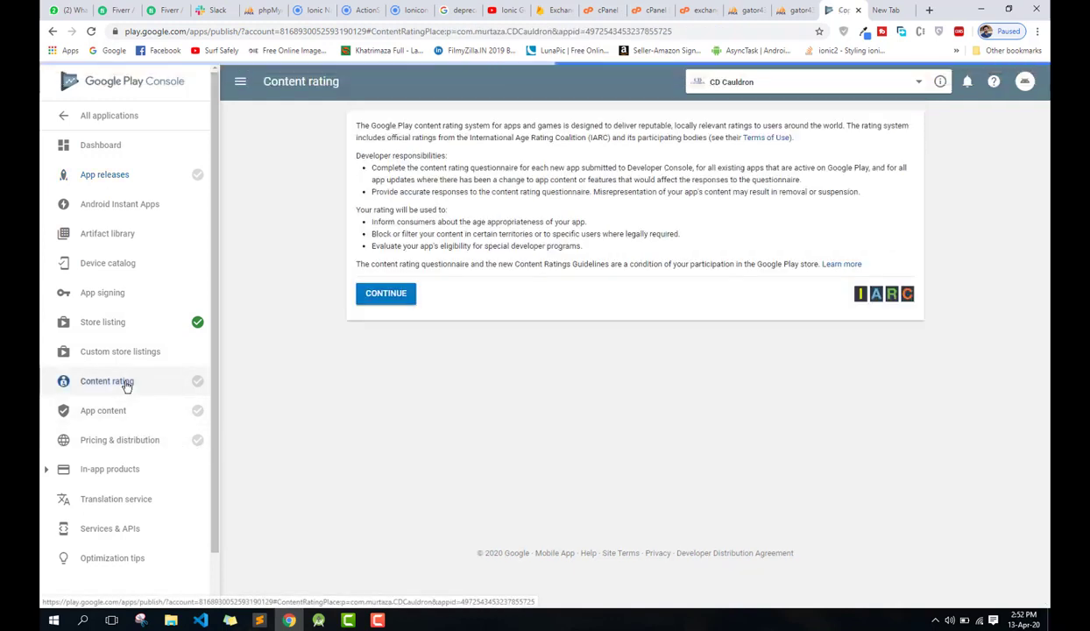
pyautogui.click(372, 358)
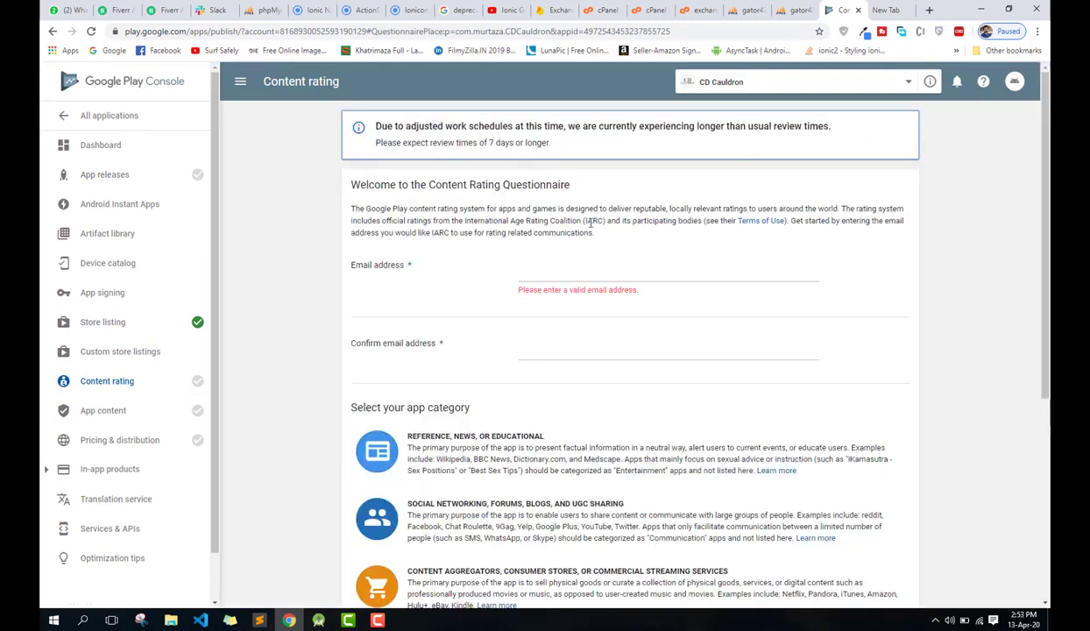
pyautogui.click(574, 263)
pyautogui.hotkey('ctrl', 'v')
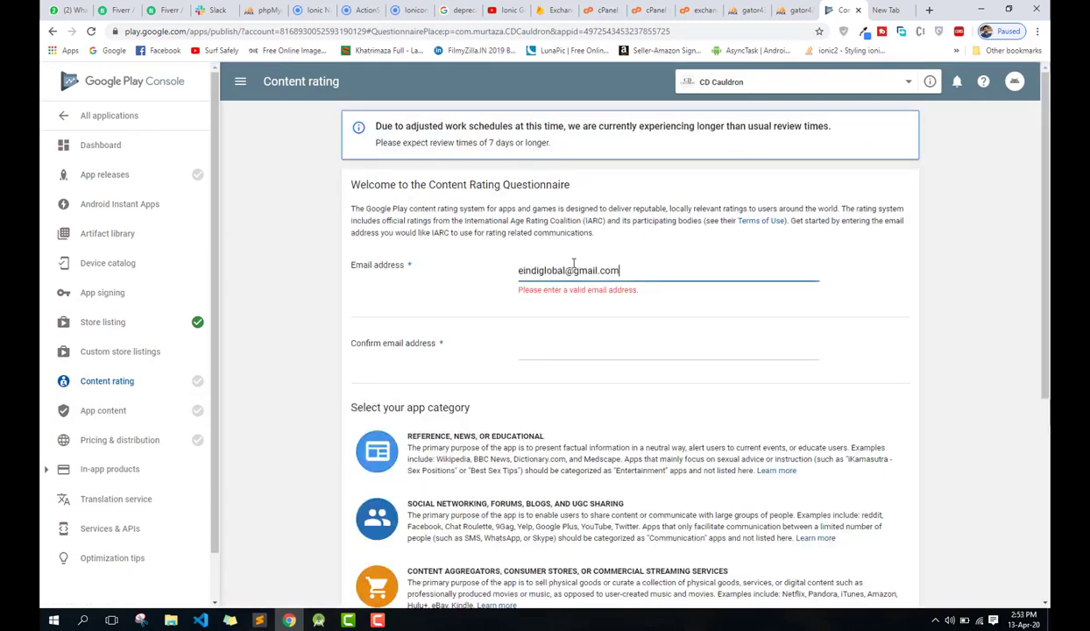
pyautogui.click(576, 335)
pyautogui.hotkey('ctrl', 'v')
# Step: Choose Utility, Productivity, Communication, or Other as the app category for the content rating questionnaire
pyautogui.scroll(-4, 557, 435)
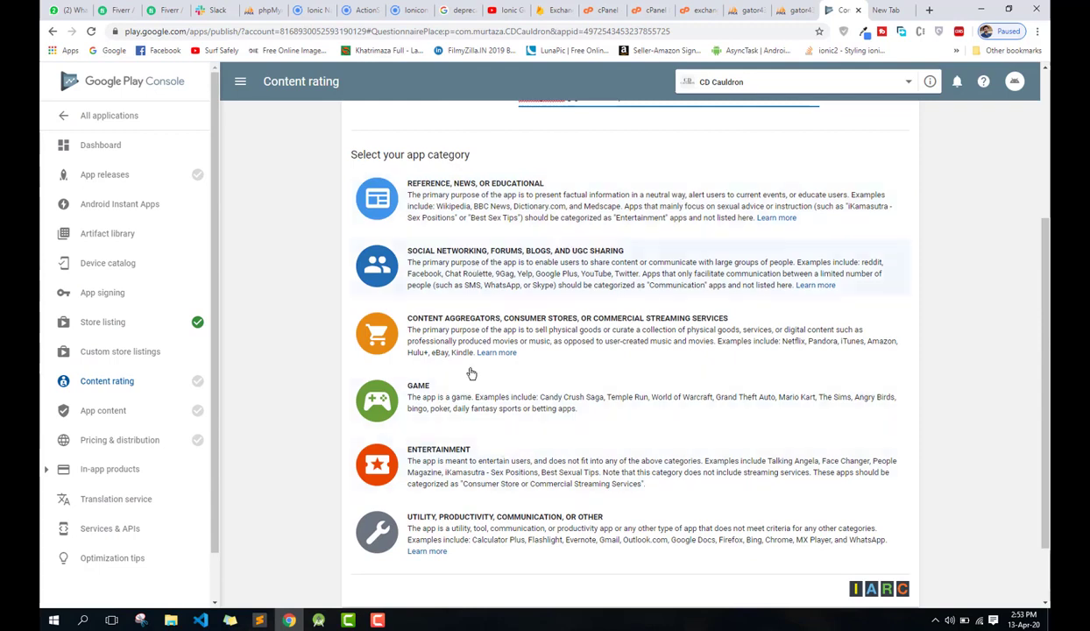
pyautogui.scroll(-1, 477, 477)
pyautogui.click(453, 474)
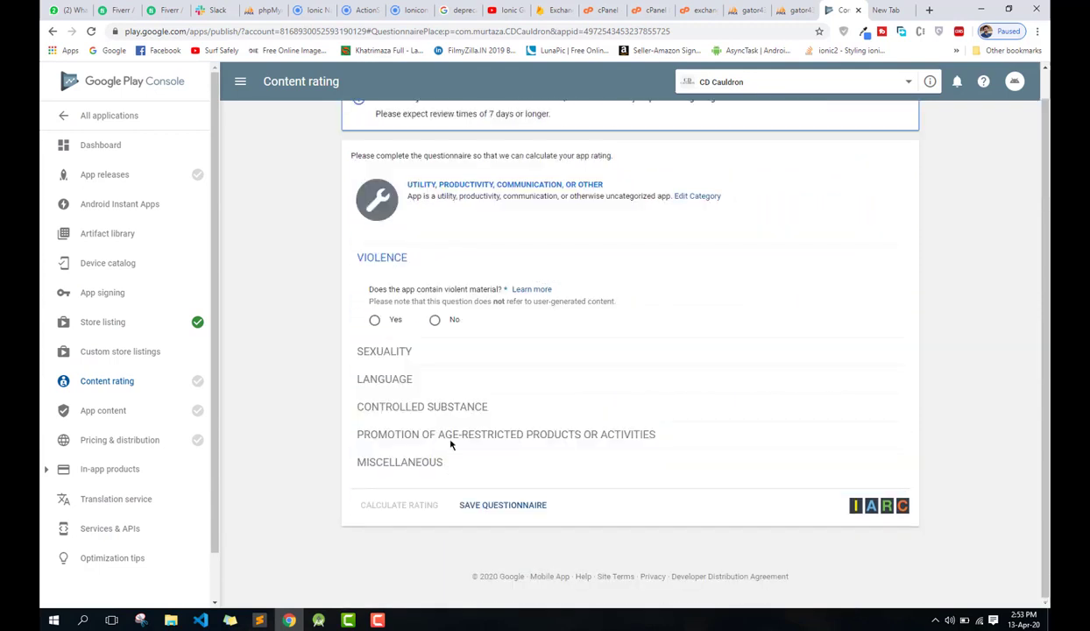
# Step: Answer No to the violence, sexuality, language, controlled substance and age-restricted promotion questions
pyautogui.click(435, 321)
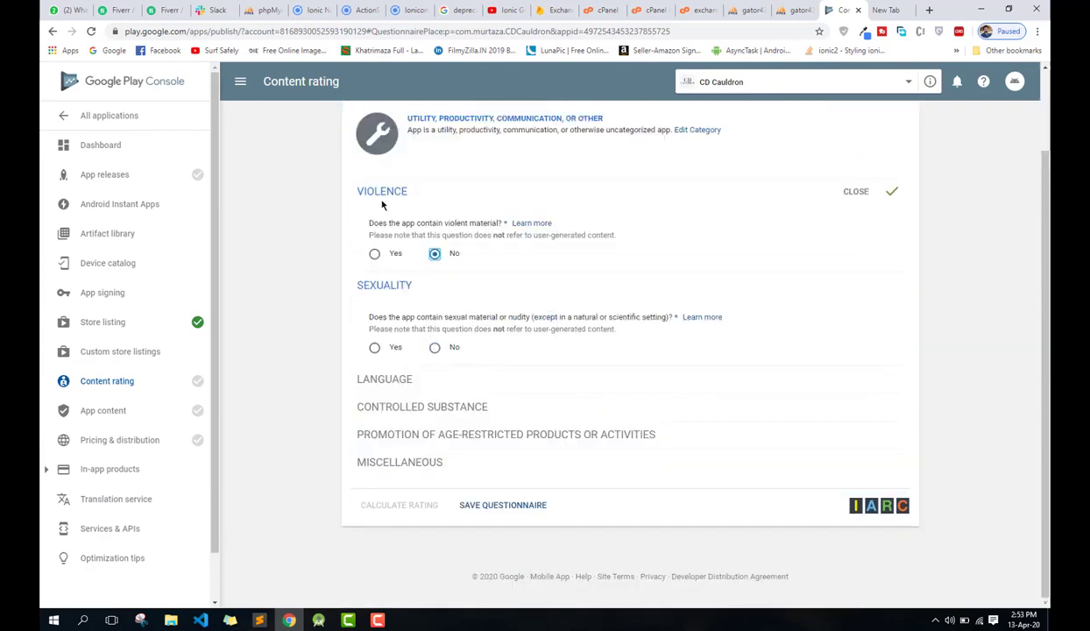
pyautogui.click(433, 348)
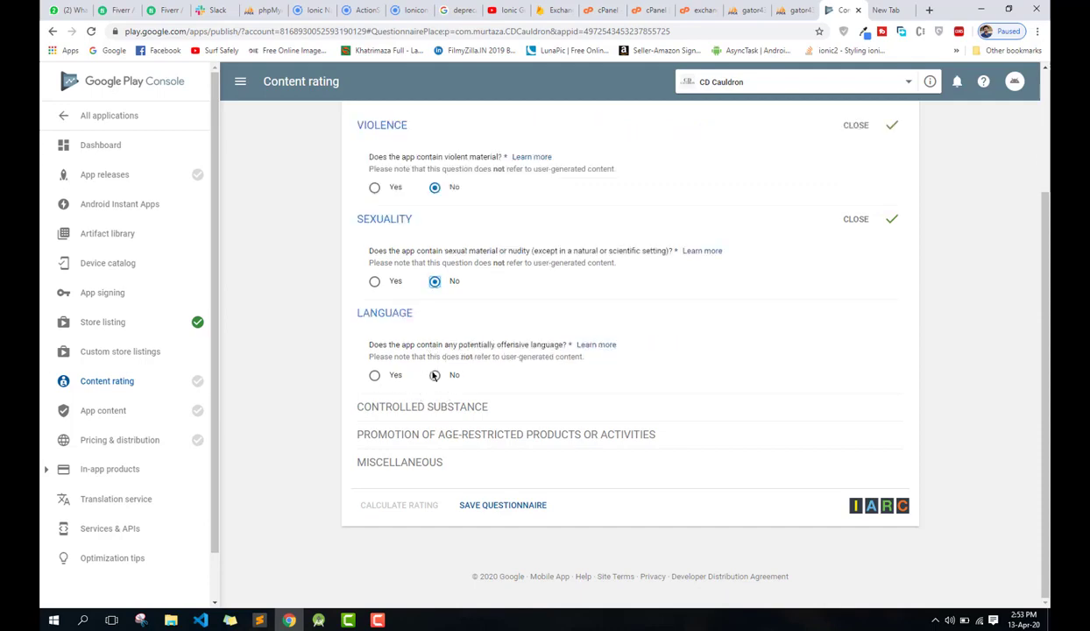
pyautogui.click(434, 375)
pyautogui.click(435, 404)
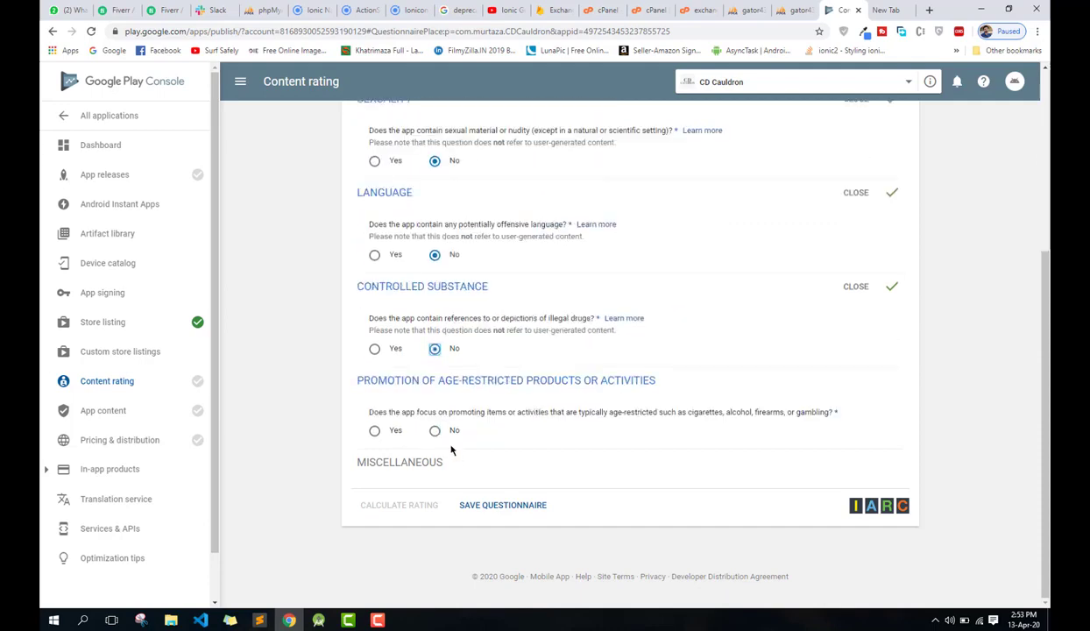
pyautogui.click(435, 430)
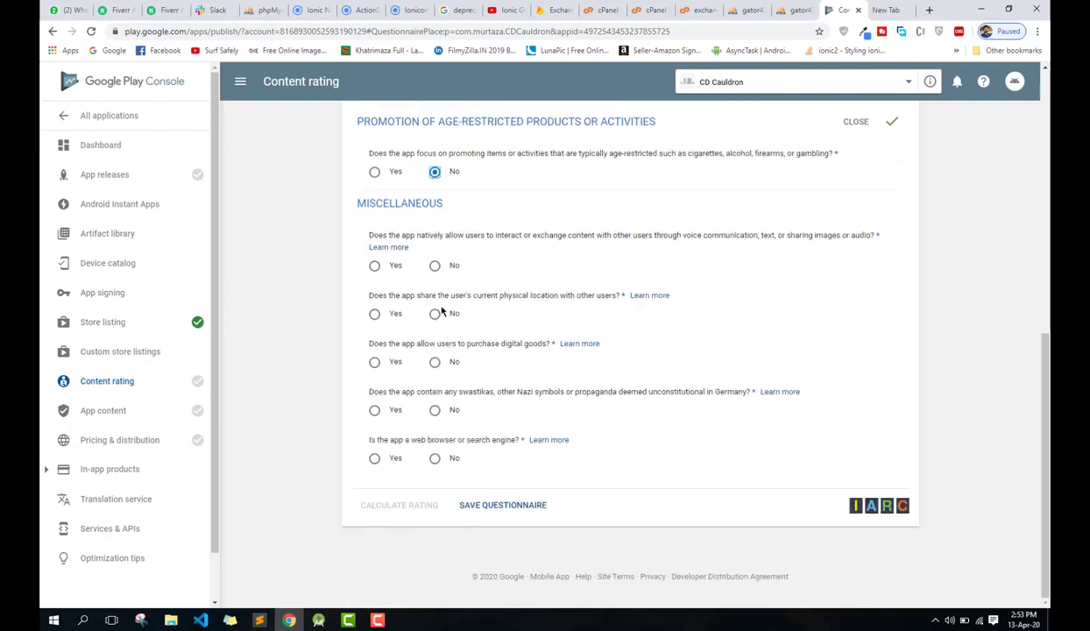
# Step: Answer No to all five Miscellaneous questions, from user interaction and location sharing to web browser or search engine
pyautogui.click(435, 268)
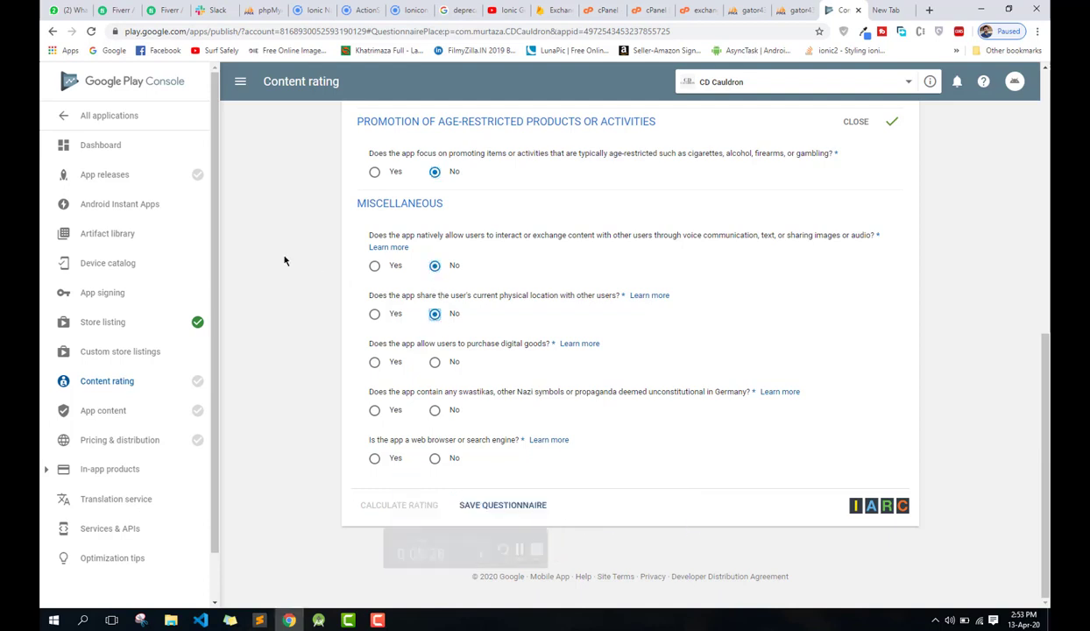
pyautogui.click(435, 410)
pyautogui.click(435, 458)
pyautogui.scroll(5, 442, 298)
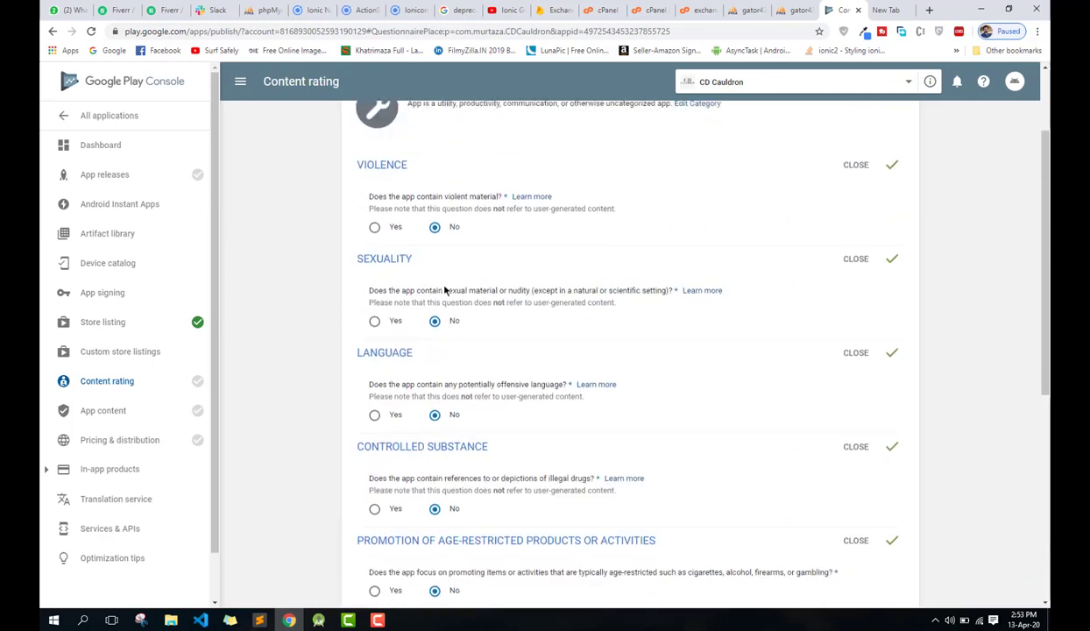
pyautogui.scroll(-5, 445, 290)
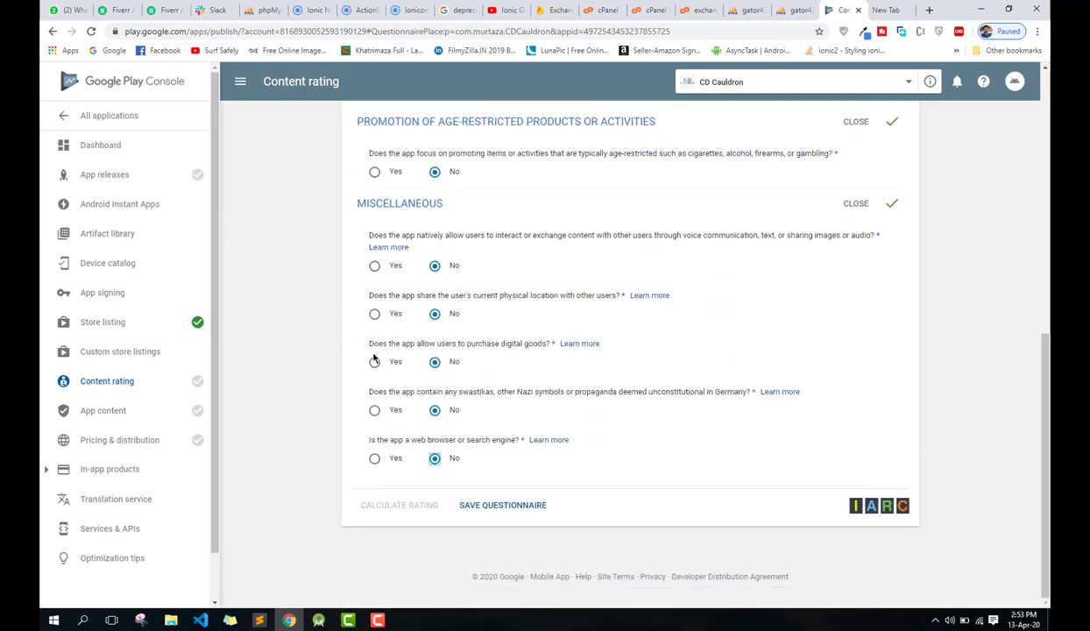
# Step: Save the completed questionnaire, then calculate and apply the app's content rating
pyautogui.click(502, 506)
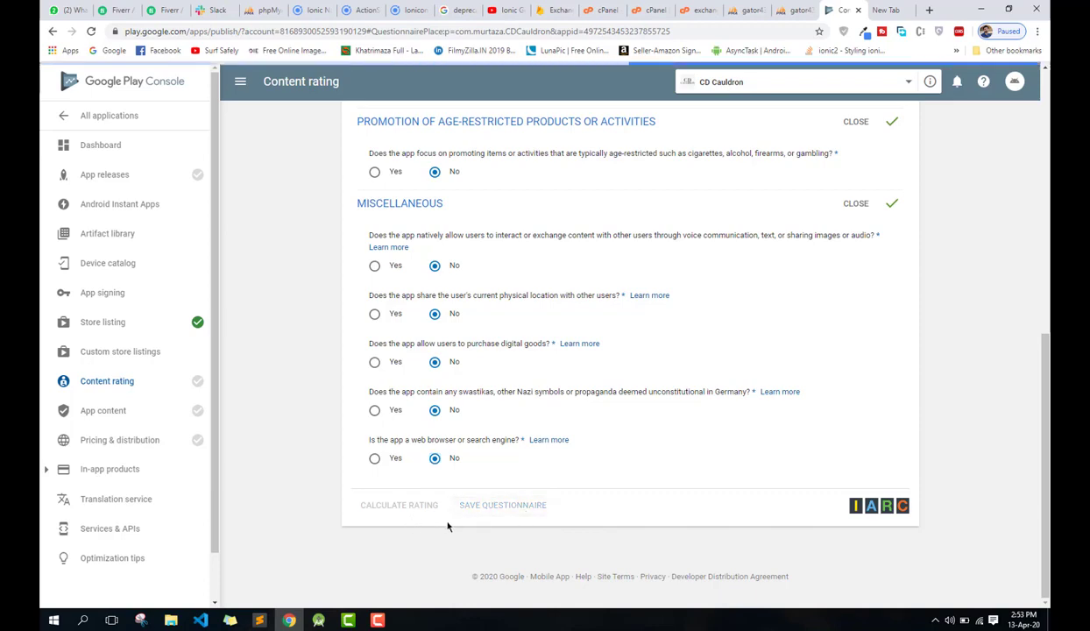
pyautogui.click(399, 507)
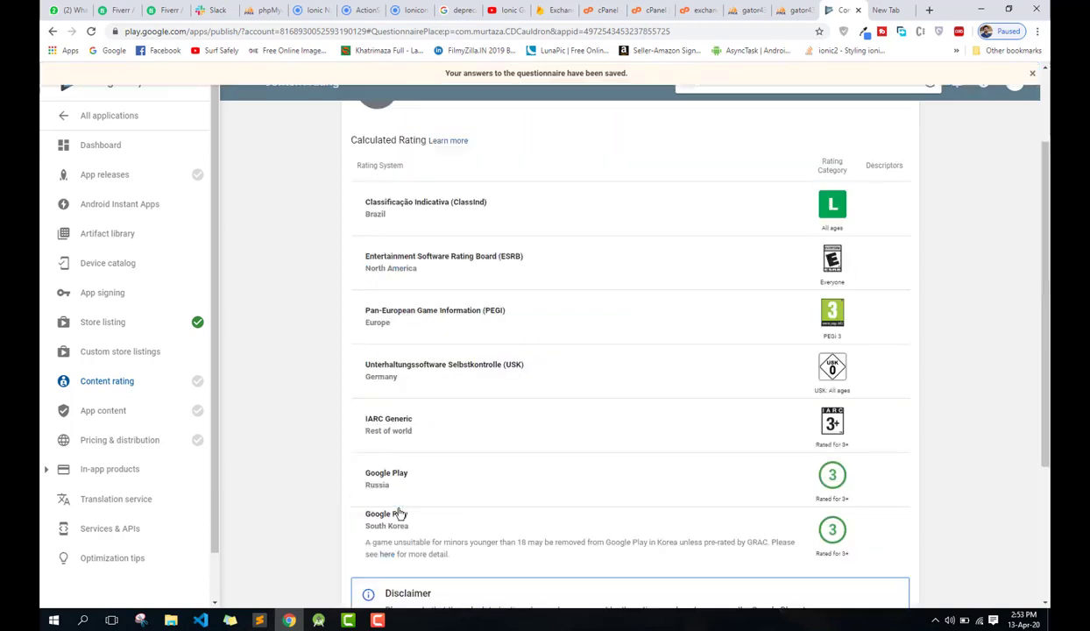
pyautogui.scroll(-3, 438, 512)
pyautogui.click(380, 512)
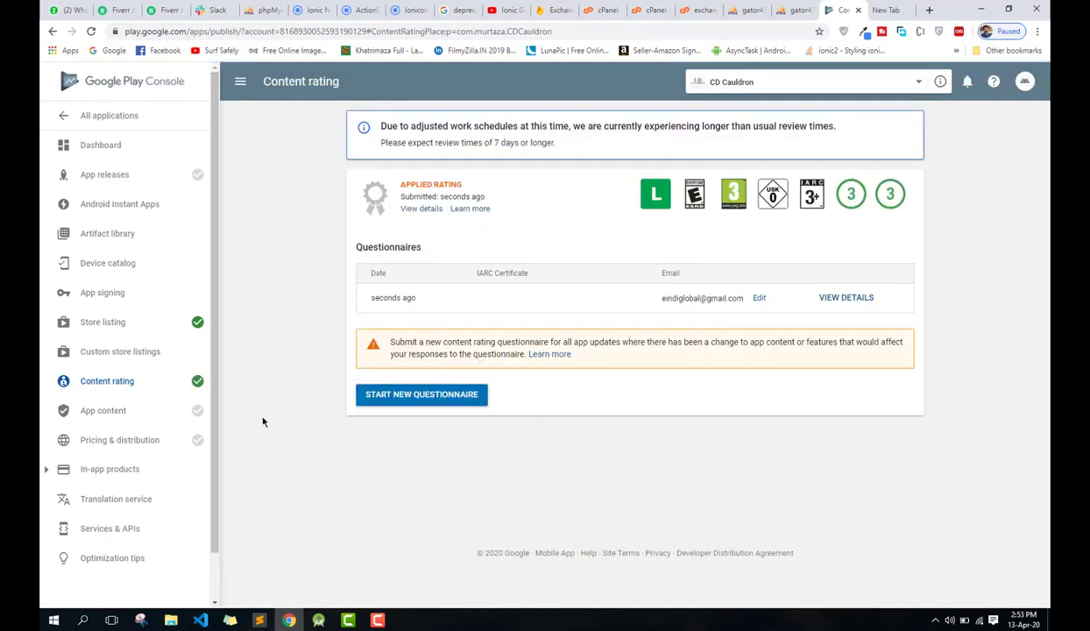
# Step: In the pricing and distribution settings, make the free app available in all countries
pyautogui.click(118, 441)
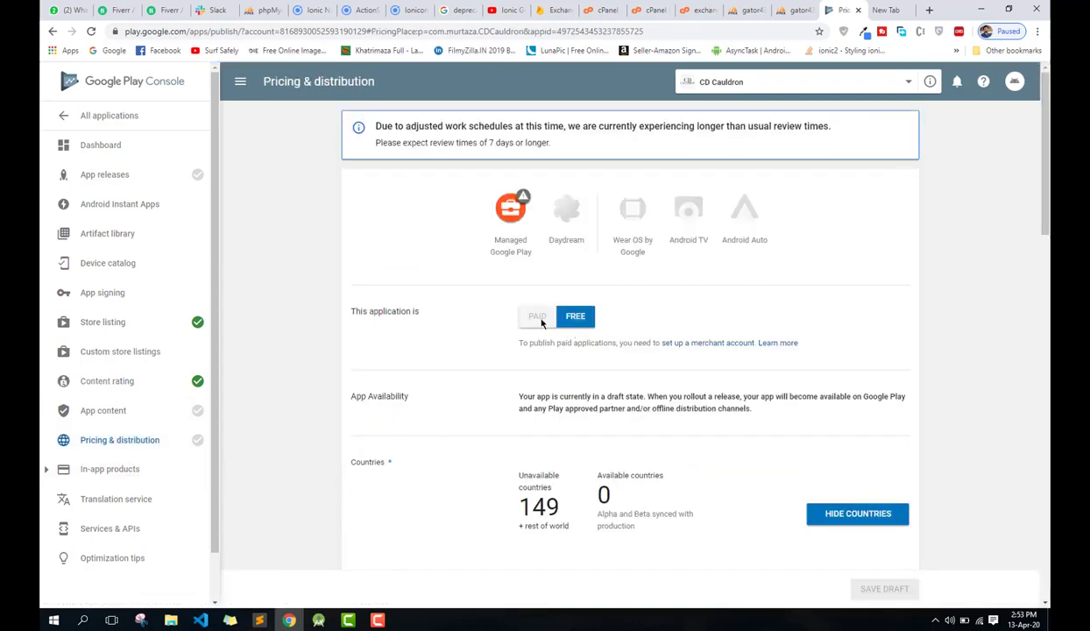
pyautogui.scroll(-2, 404, 416)
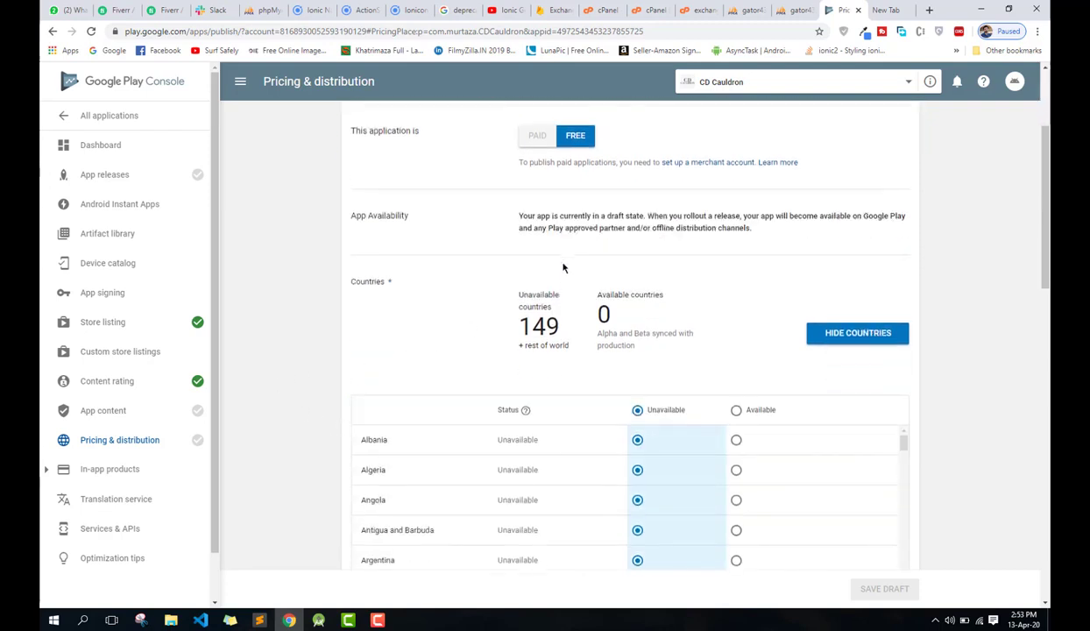
pyautogui.scroll(1, 564, 267)
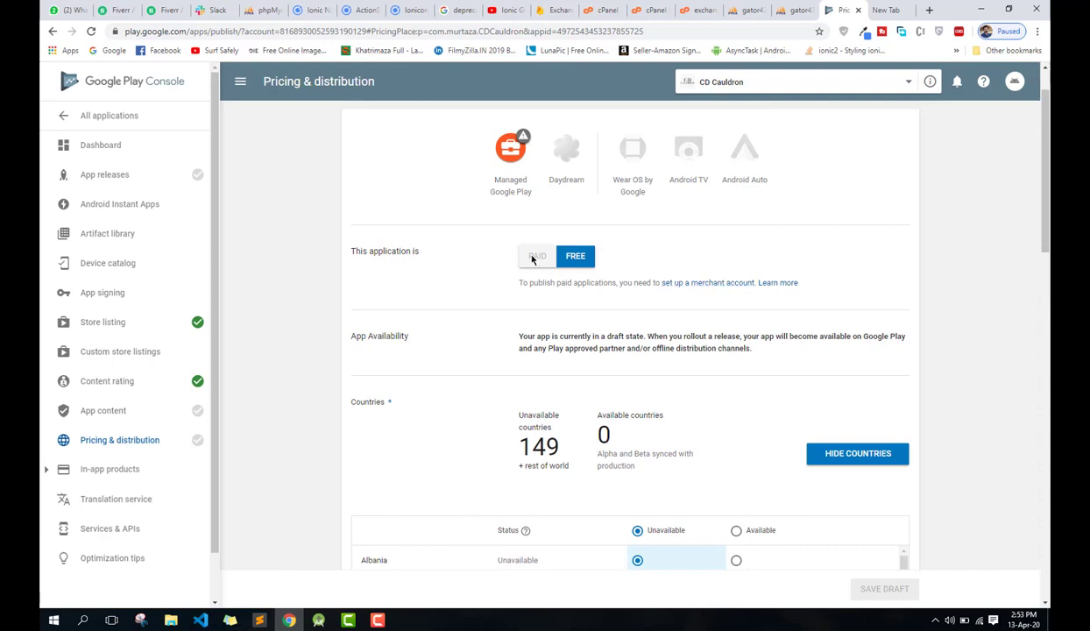
pyautogui.scroll(-1, 337, 394)
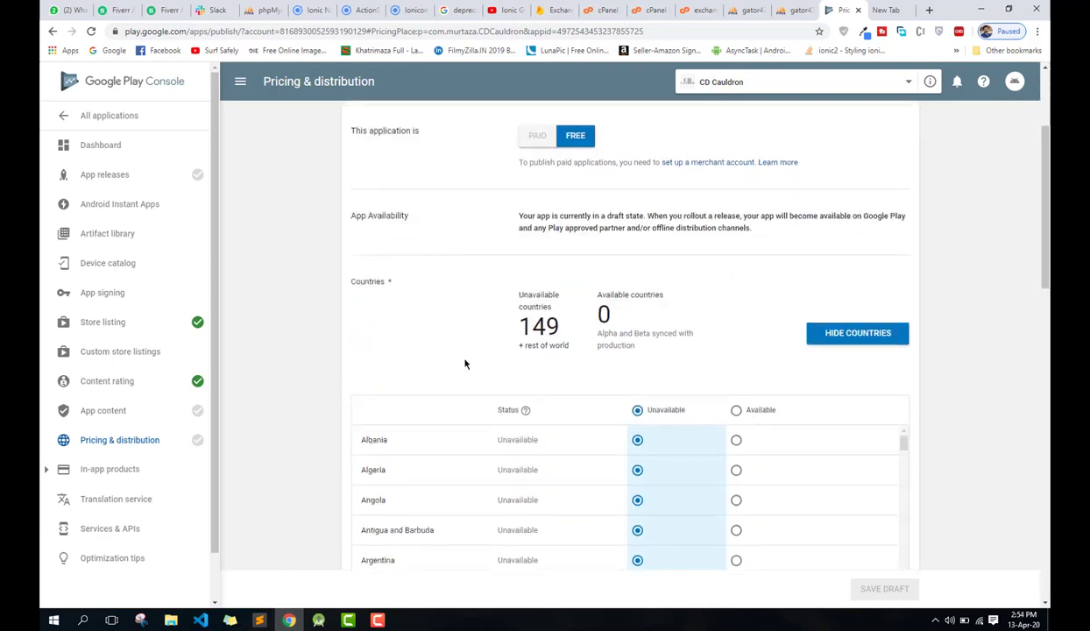
pyautogui.scroll(-1, 473, 364)
pyautogui.click(737, 350)
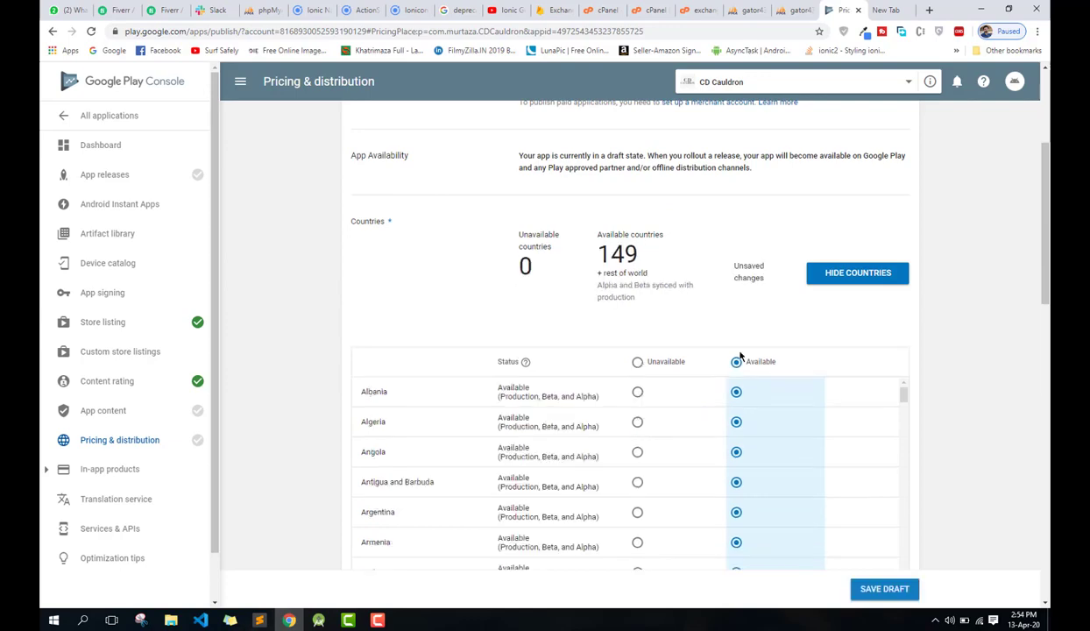
# Step: Accept the Content guidelines and US export laws consents and save the pricing and distribution draft
pyautogui.scroll(-10, 300, 336)
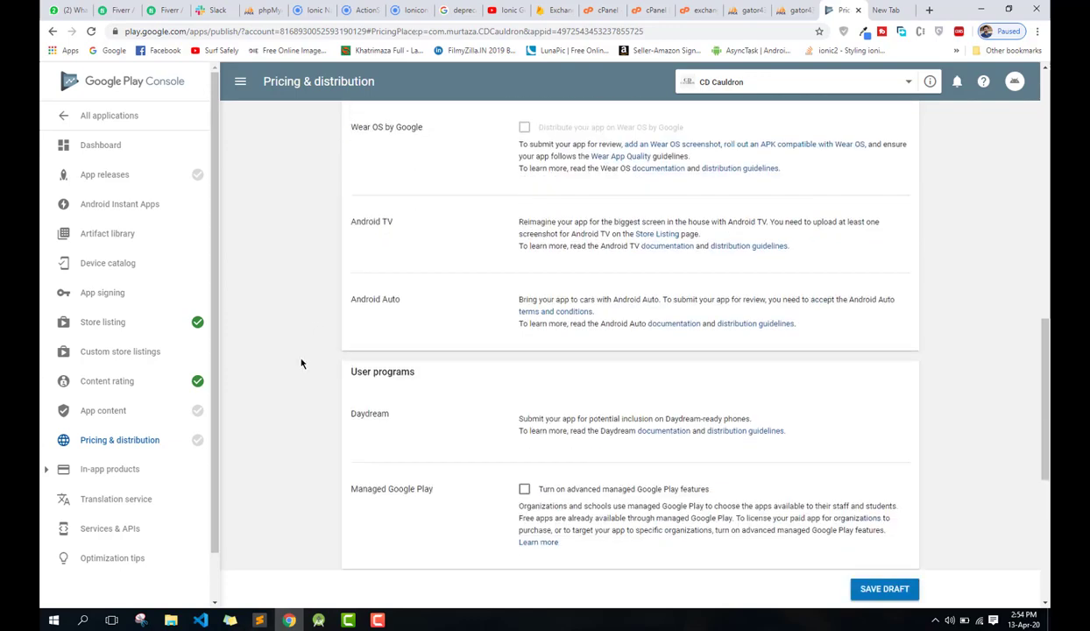
pyautogui.scroll(-3, 306, 364)
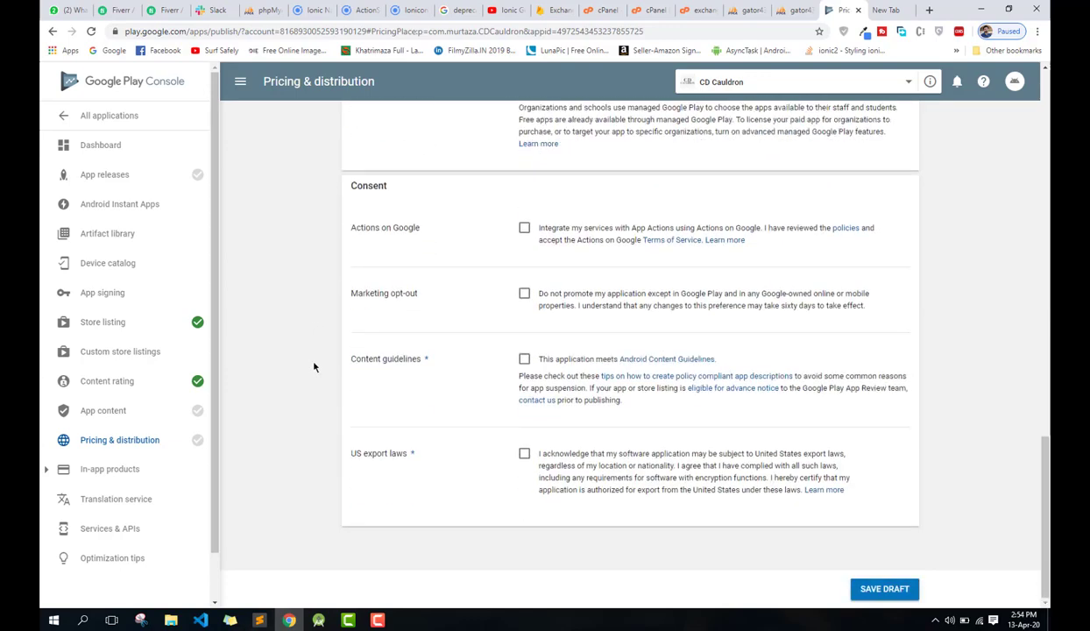
pyautogui.click(523, 367)
pyautogui.click(885, 589)
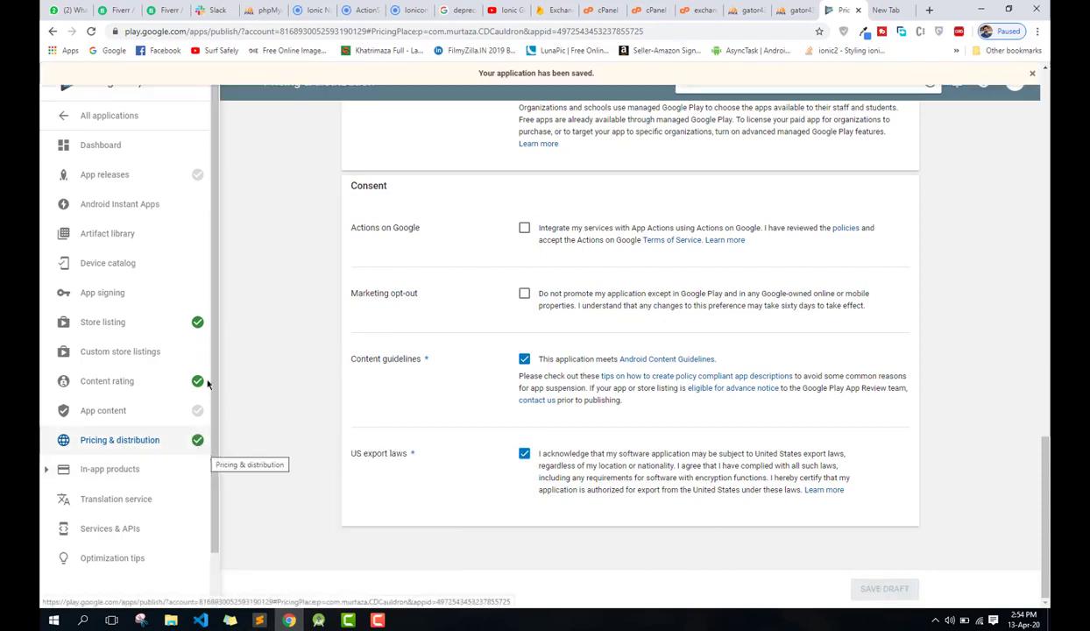
pyautogui.click(109, 175)
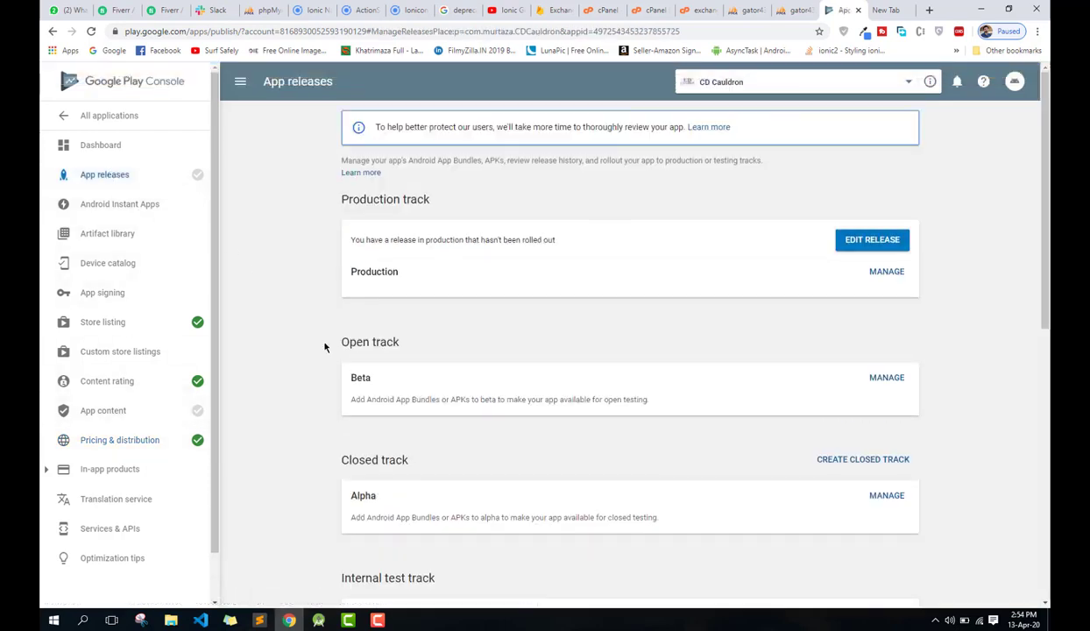
pyautogui.scroll(-3, 556, 351)
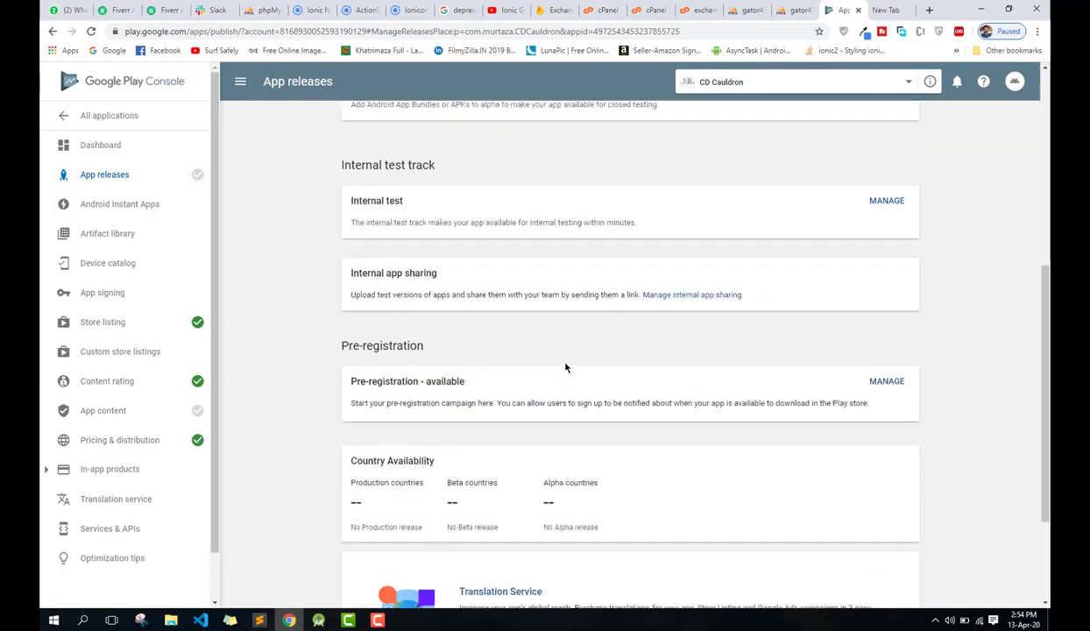
pyautogui.scroll(3, 555, 351)
pyautogui.click(104, 419)
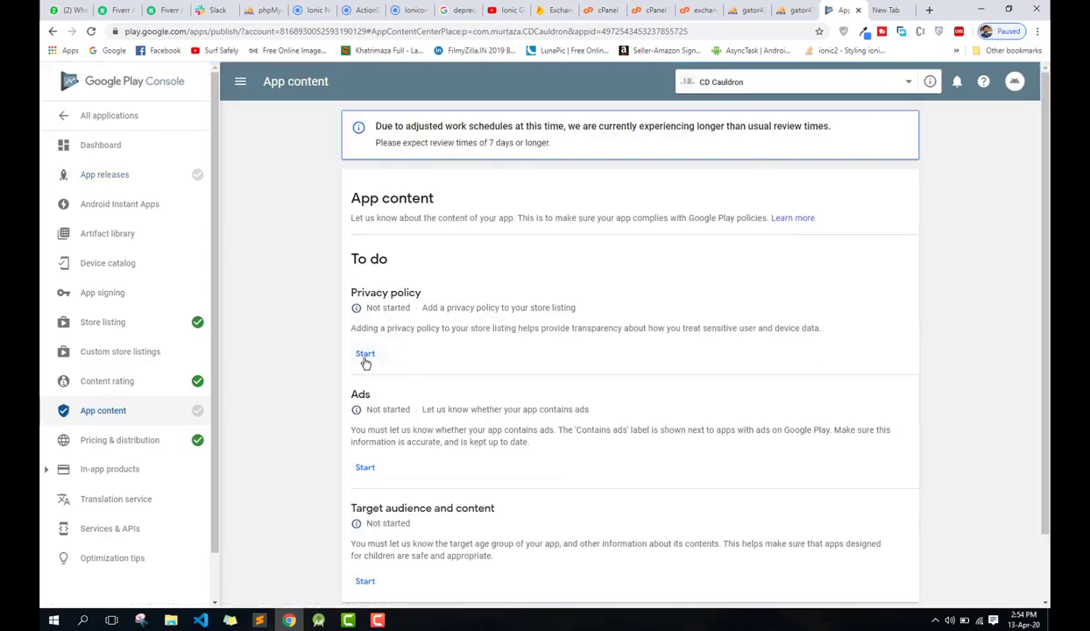
pyautogui.click(365, 356)
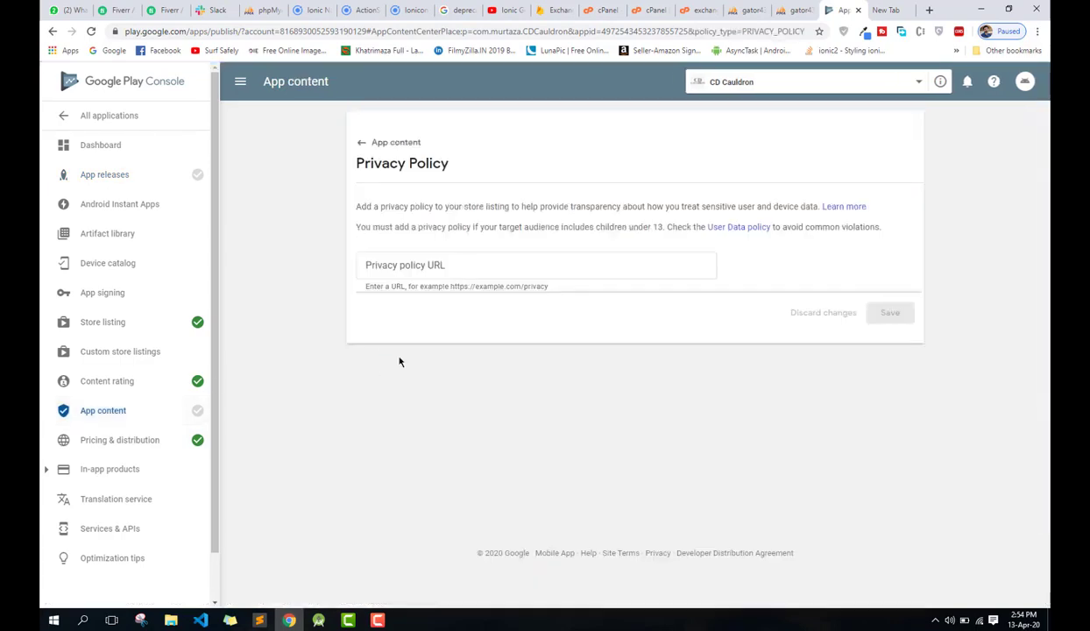
pyautogui.click(425, 321)
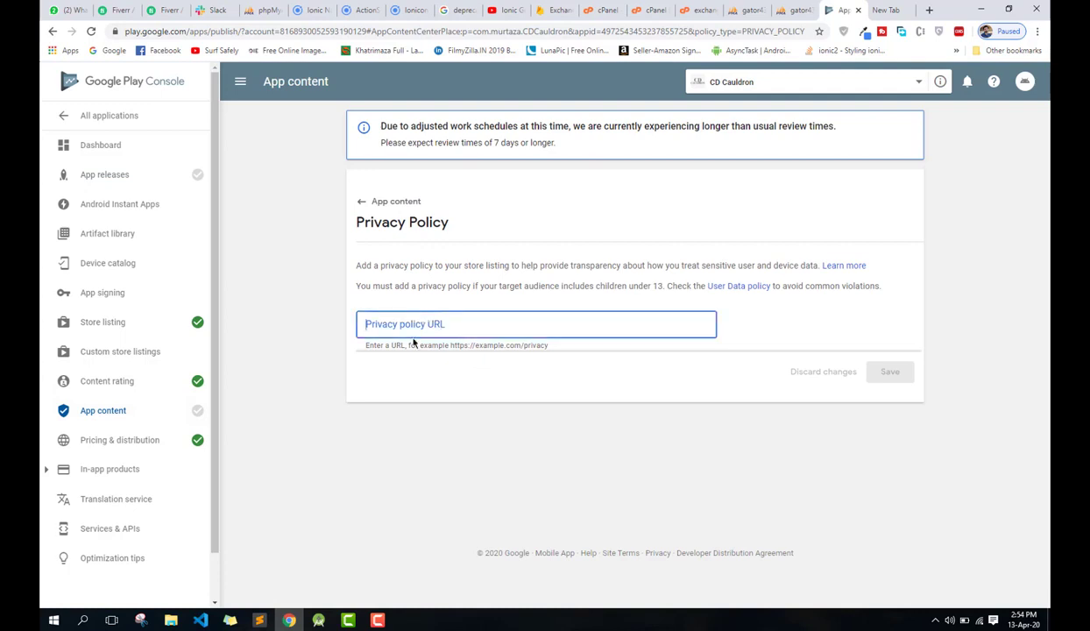
pyautogui.click(885, 10)
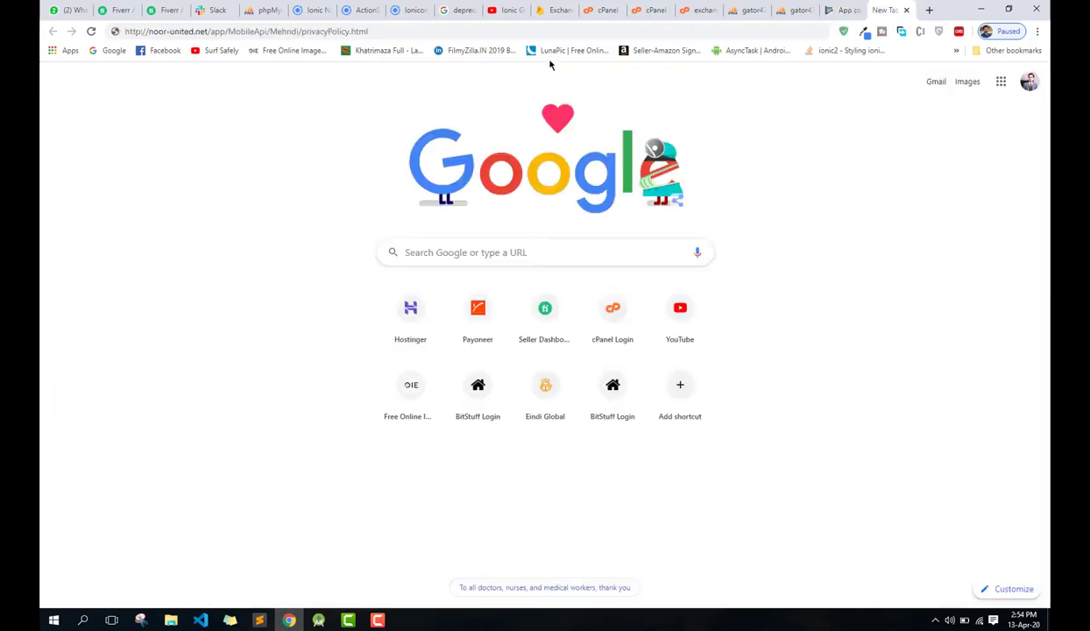
pyautogui.click(446, 30)
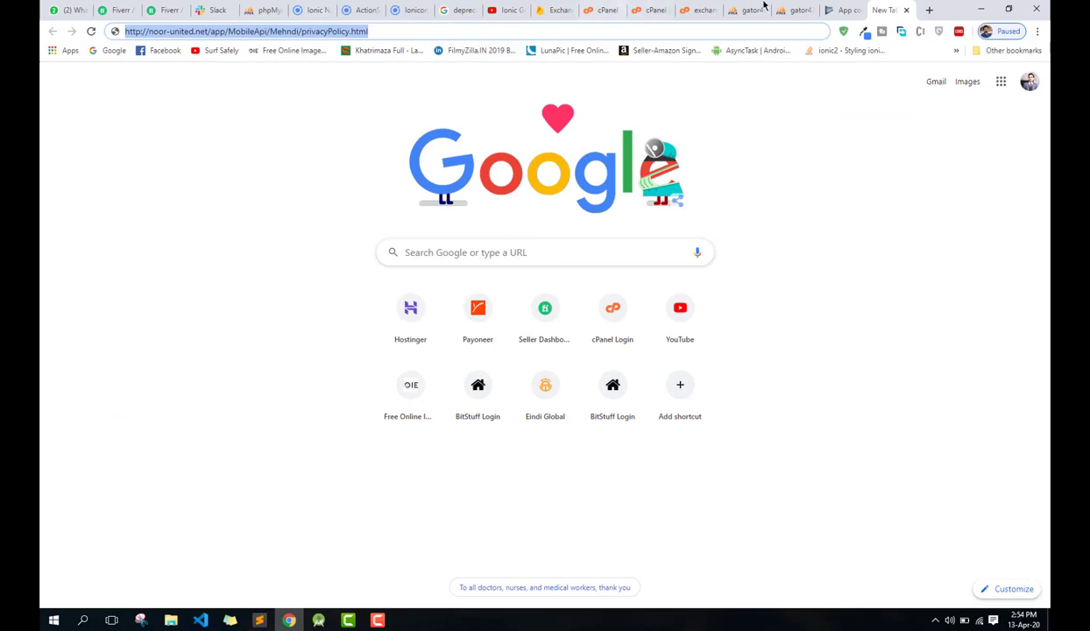
pyautogui.hotkey('ctrl', 'shift', 'Tab')
pyautogui.write('http://noor-united.net/app/MobileApi/Mehndi/privacyPolicy.html')
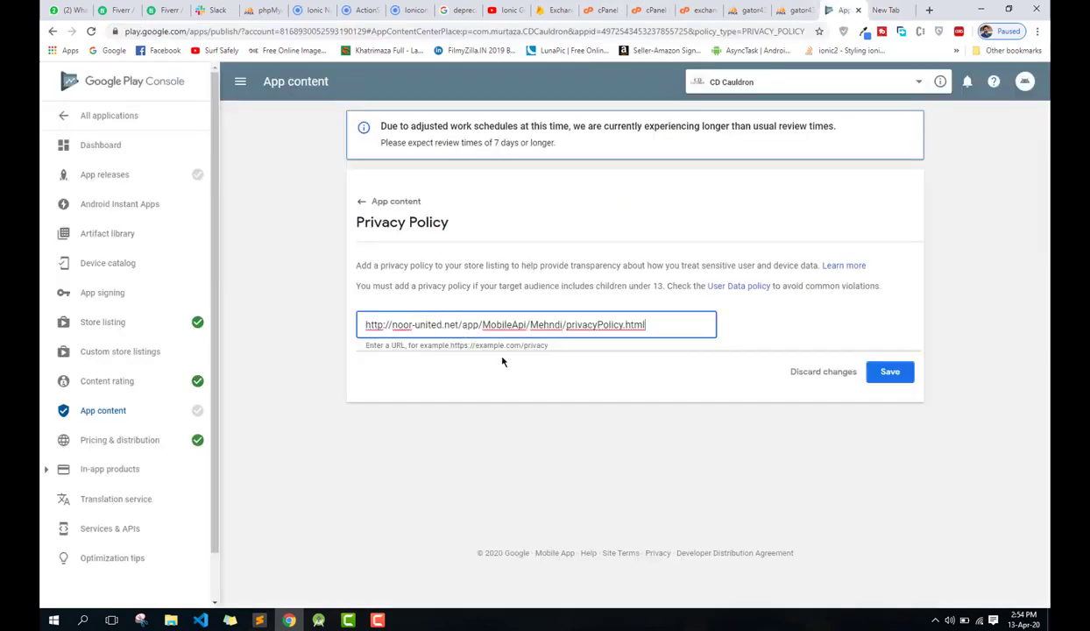
# Step: Look up the App Privacy Policy Generator in a separate browser tab, view its form, and close the tab
pyautogui.click(927, 8)
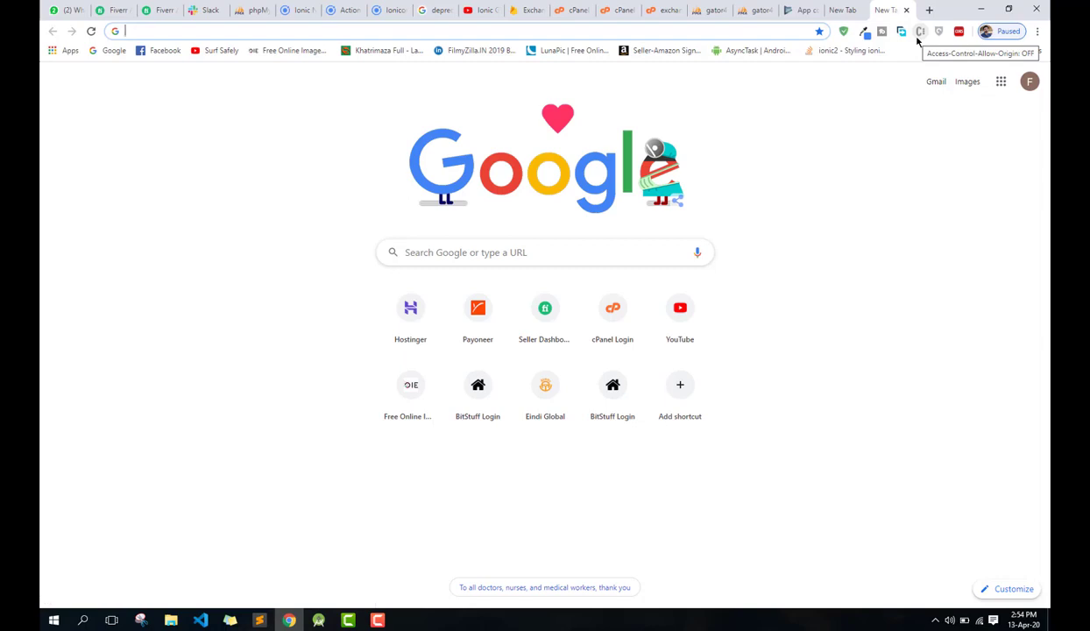
pyautogui.write('app')
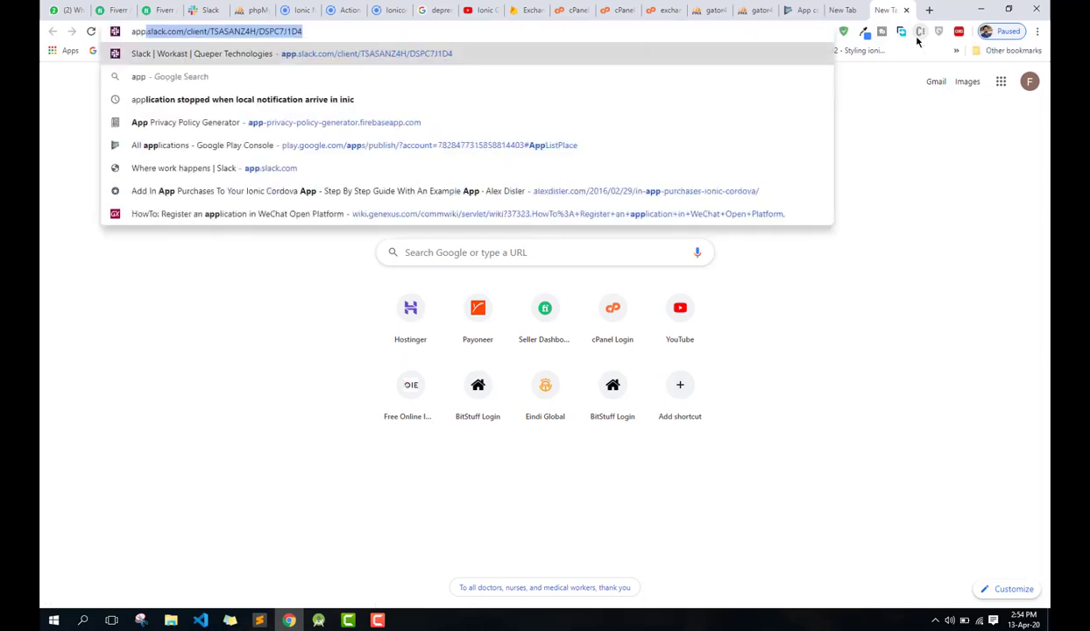
pyautogui.press('BackSpace')
pyautogui.write('pri')
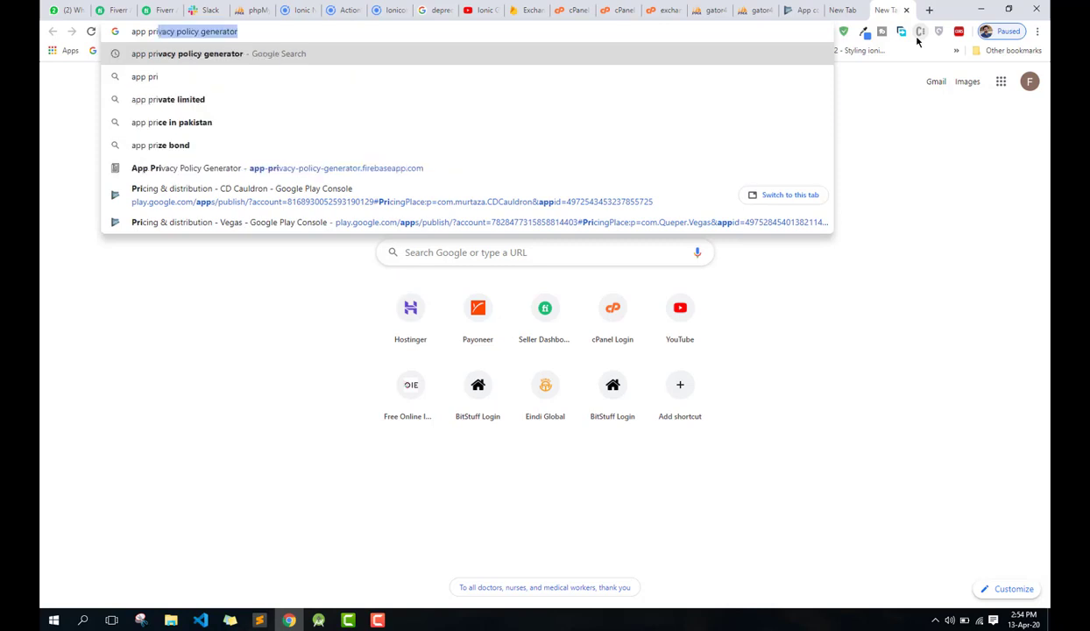
pyautogui.press('Right')
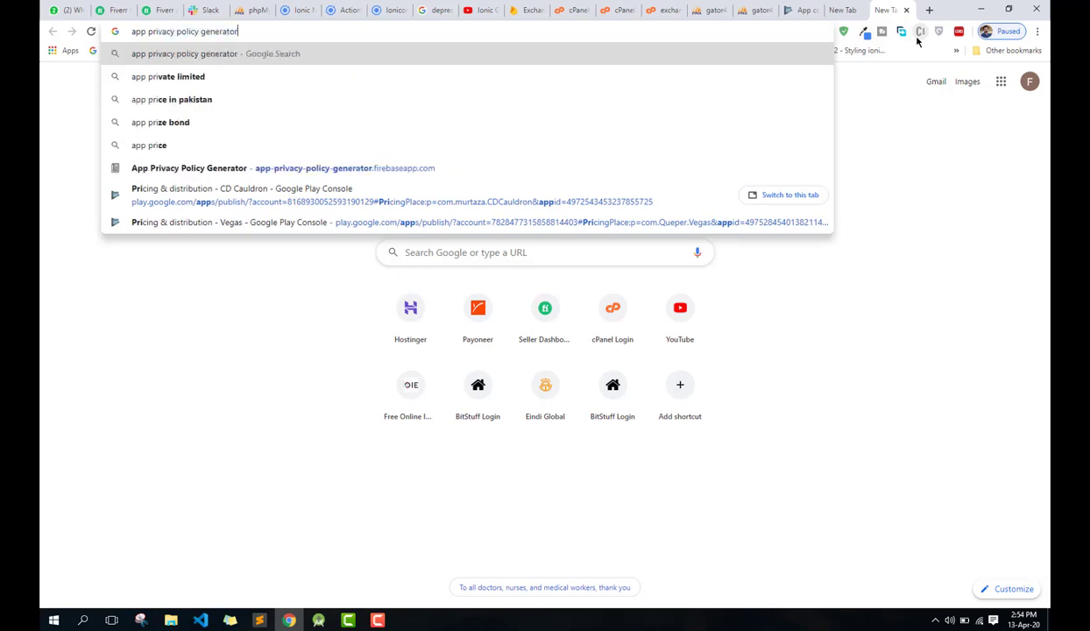
pyautogui.press('Return')
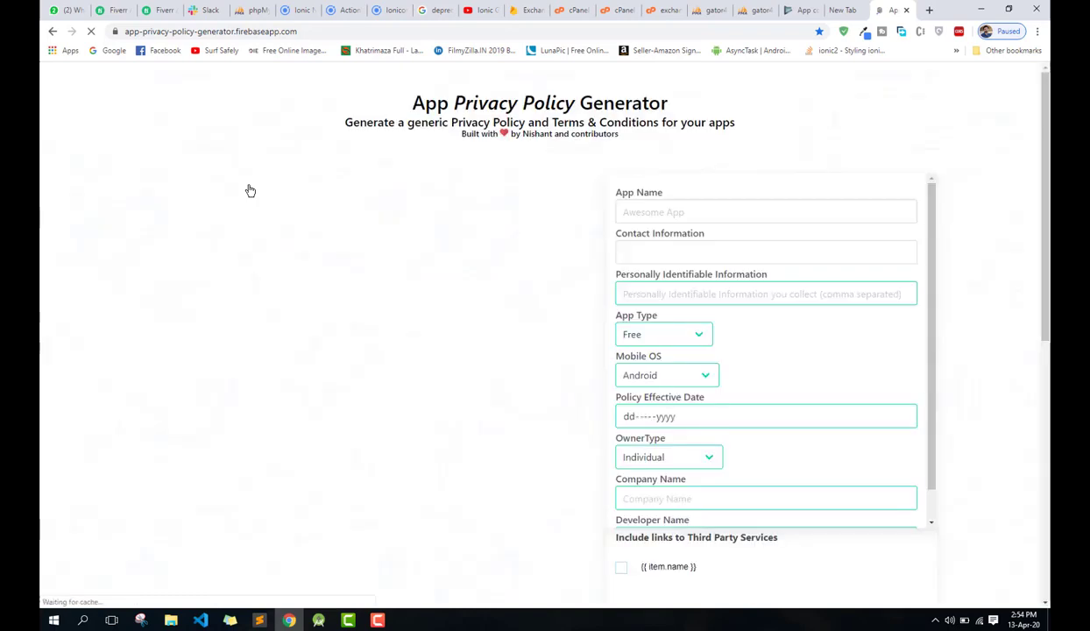
pyautogui.click(679, 213)
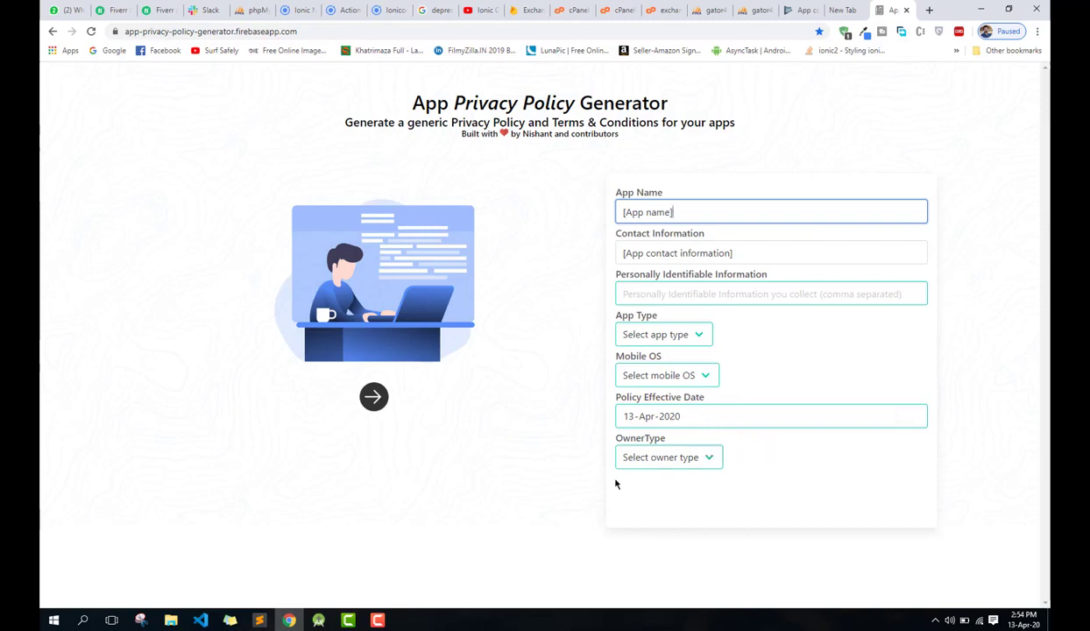
pyautogui.hotkey('ctrl', 'w')
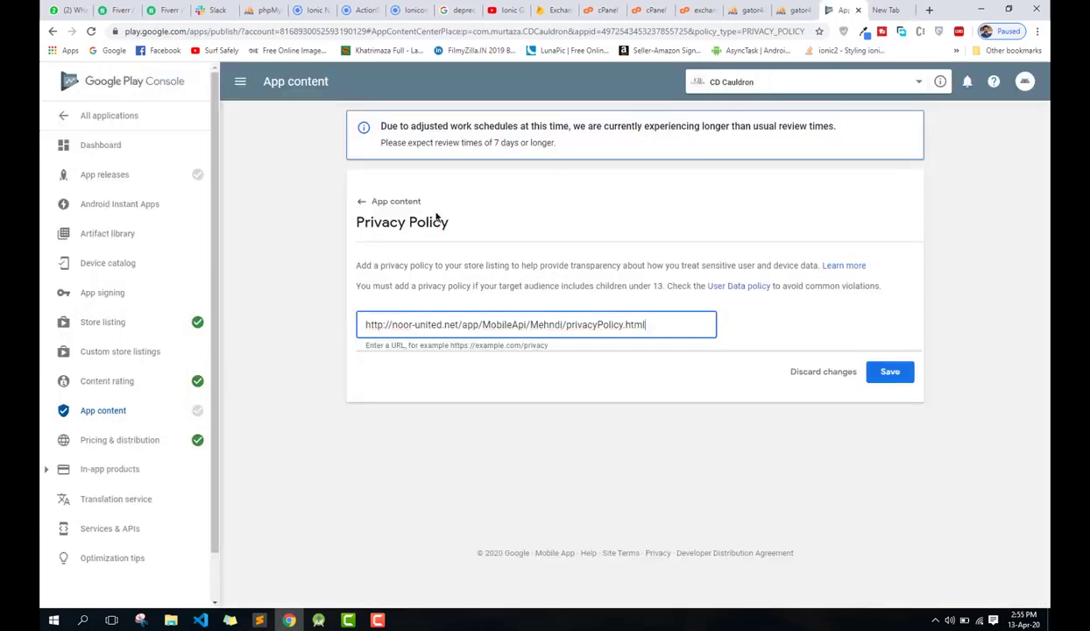
# Step: Save the privacy policy URL and return to the App content overview
pyautogui.click(889, 375)
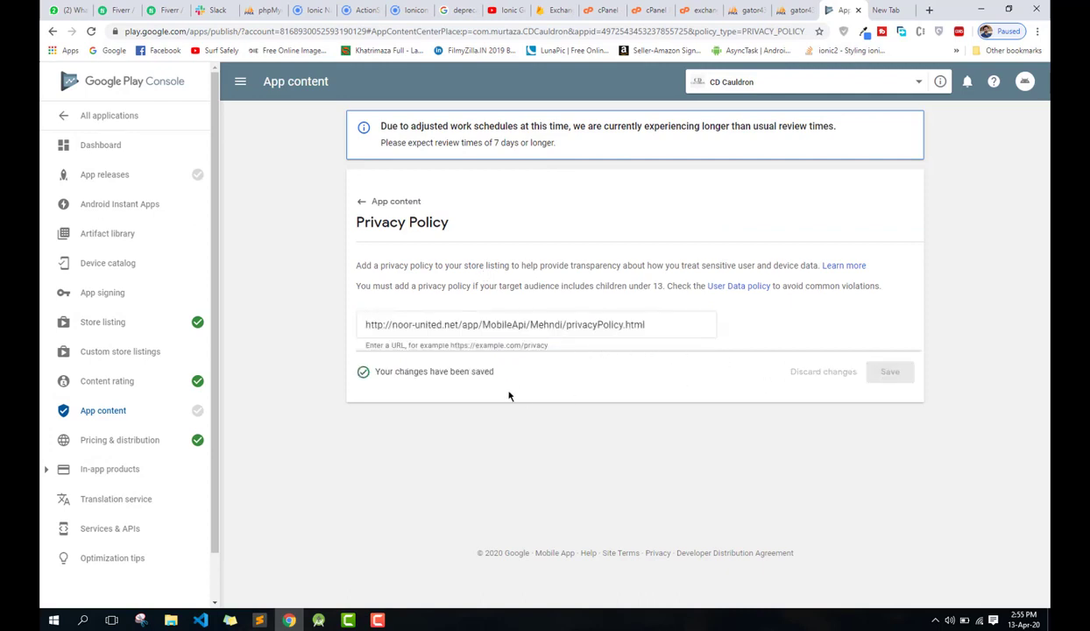
pyautogui.click(384, 202)
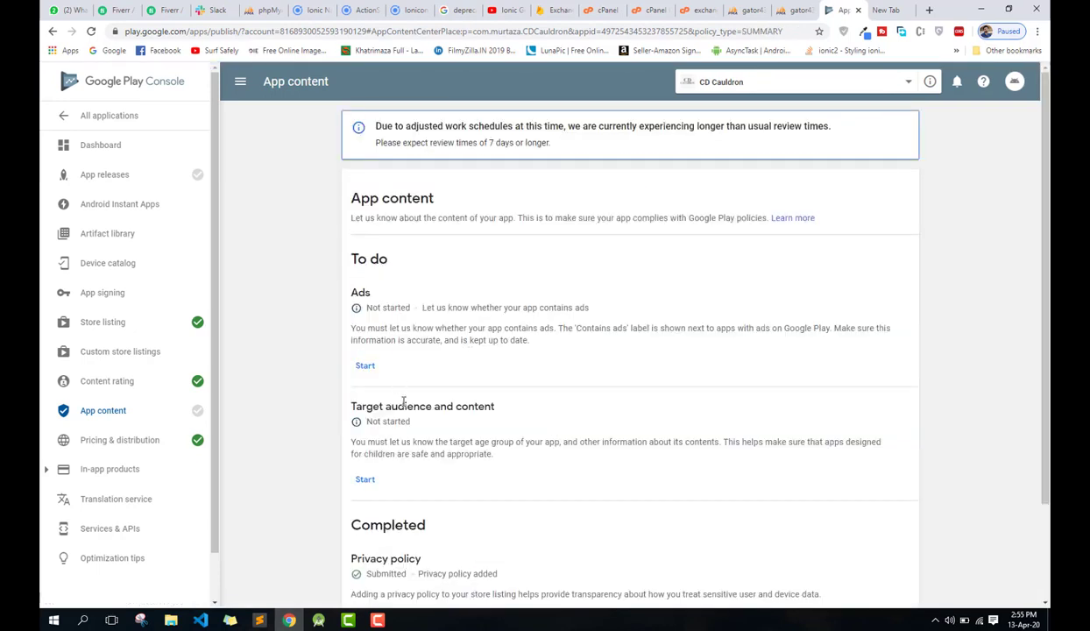
pyautogui.click(365, 367)
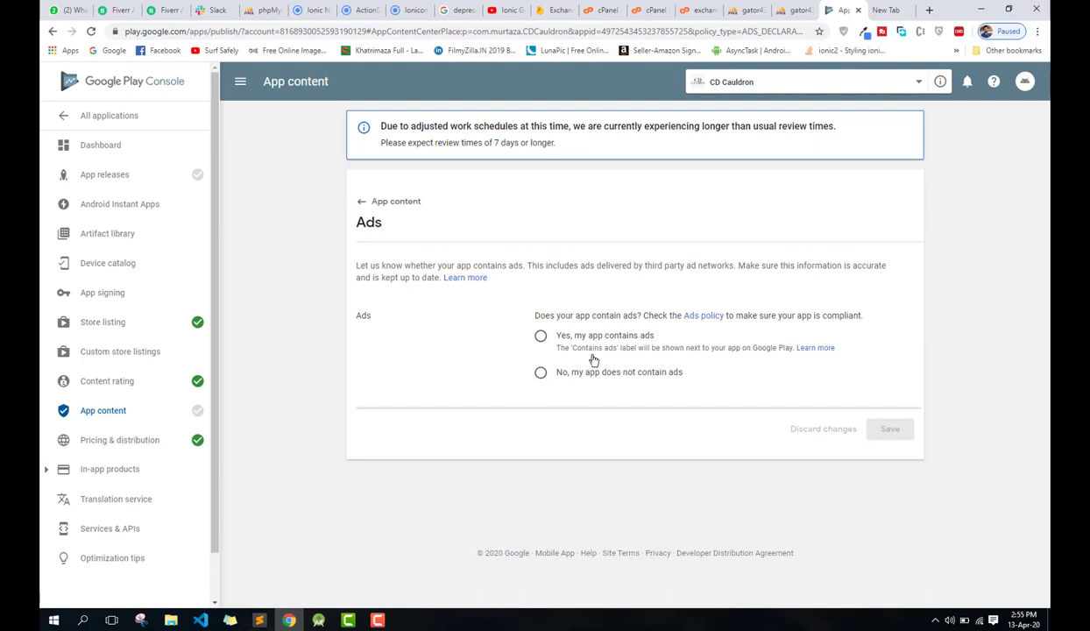
pyautogui.click(541, 337)
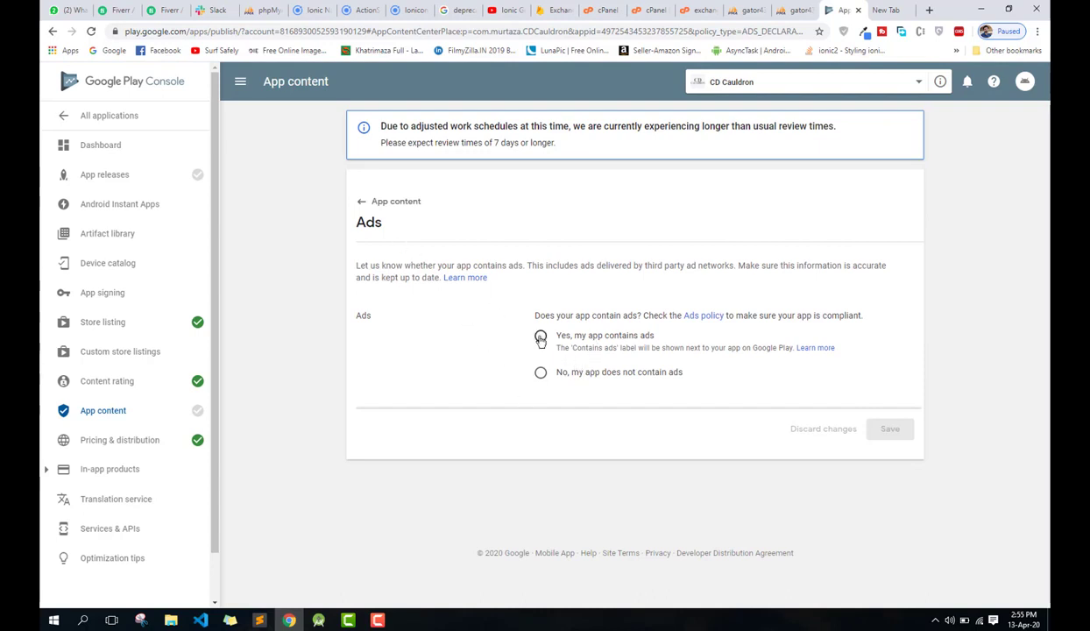
pyautogui.click(392, 204)
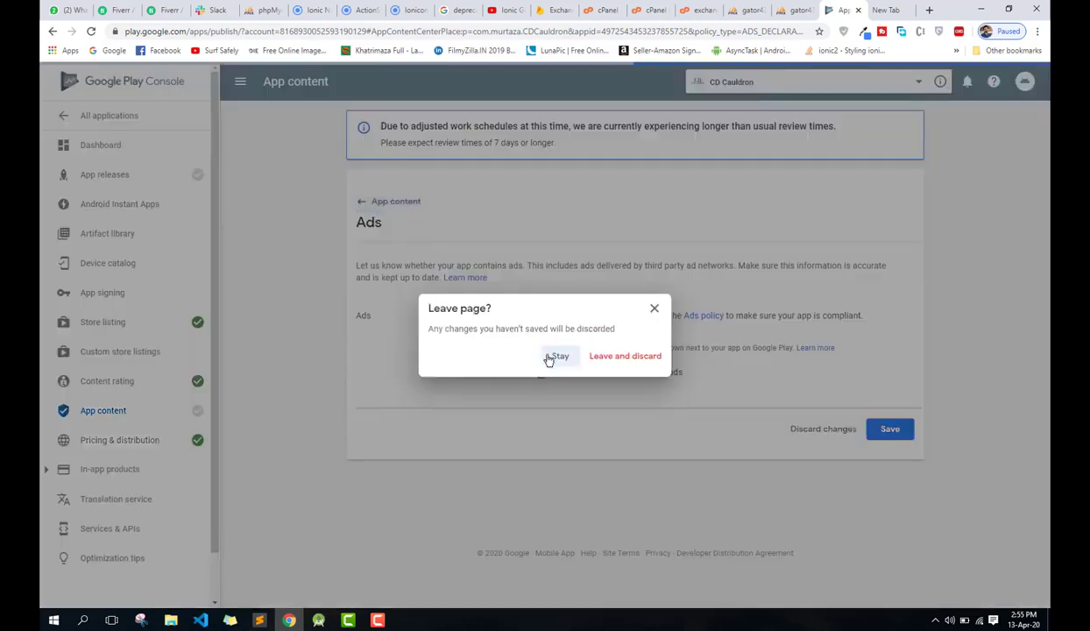
pyautogui.click(639, 356)
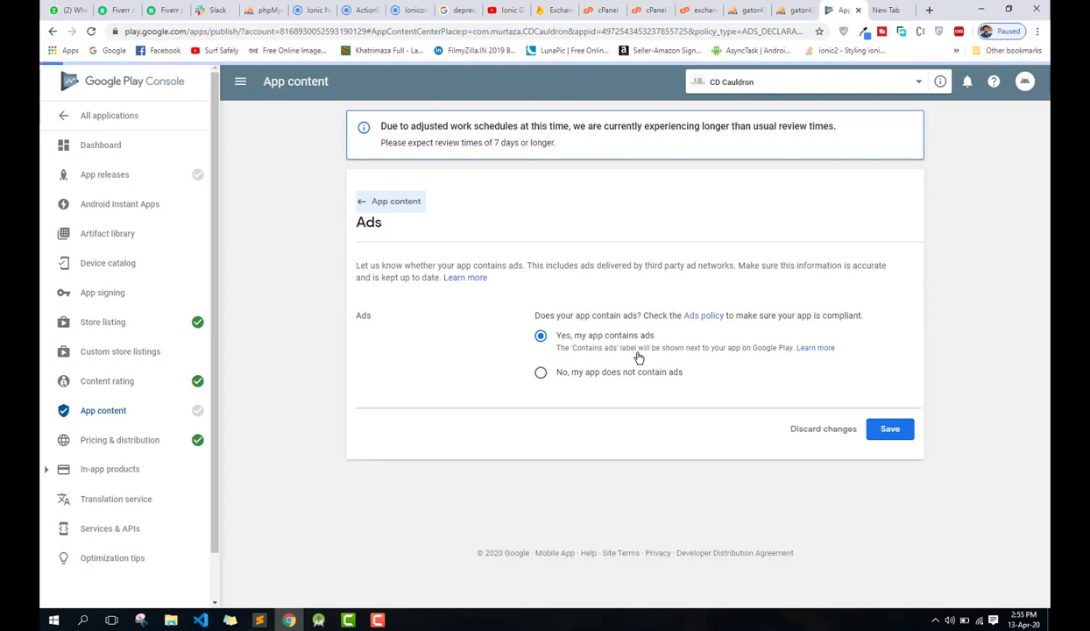
# Step: Enable AdGuard protection for play.google.com
pyautogui.click(843, 32)
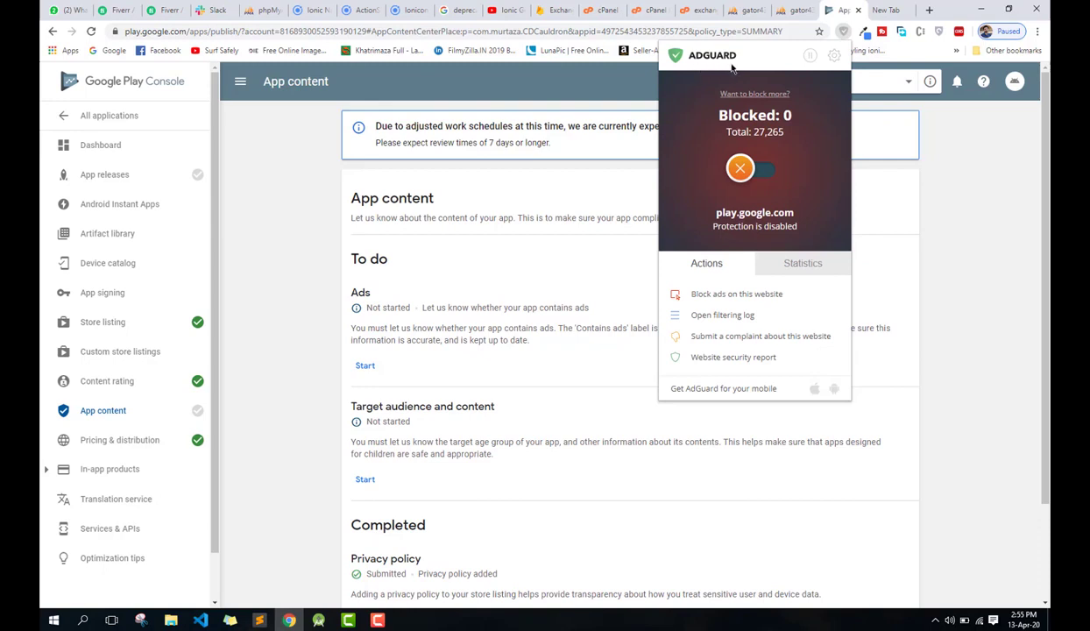
pyautogui.click(762, 175)
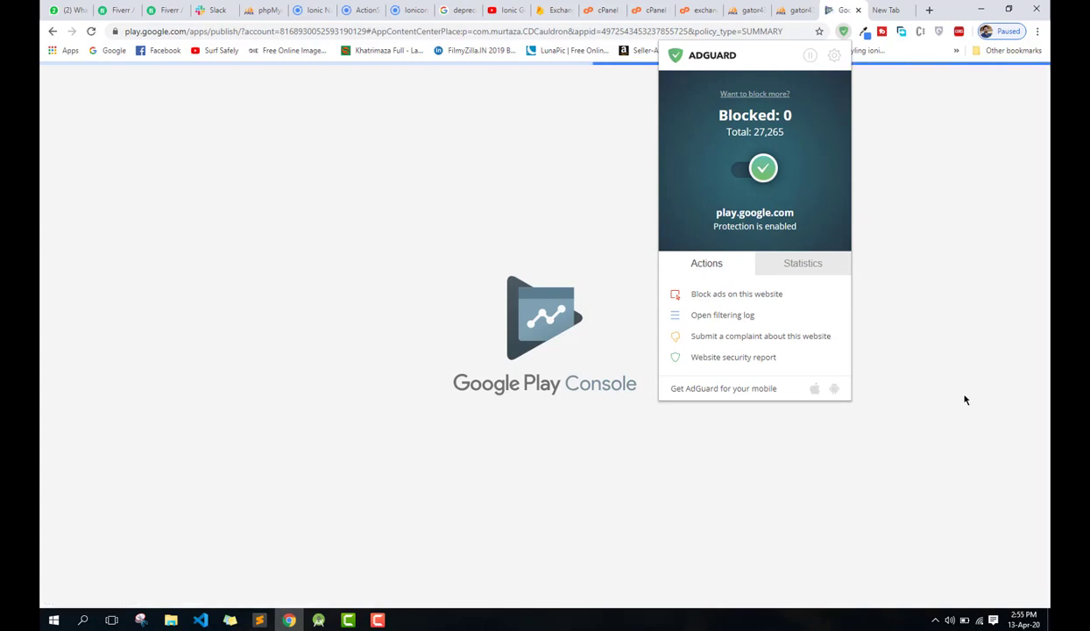
pyautogui.click(925, 441)
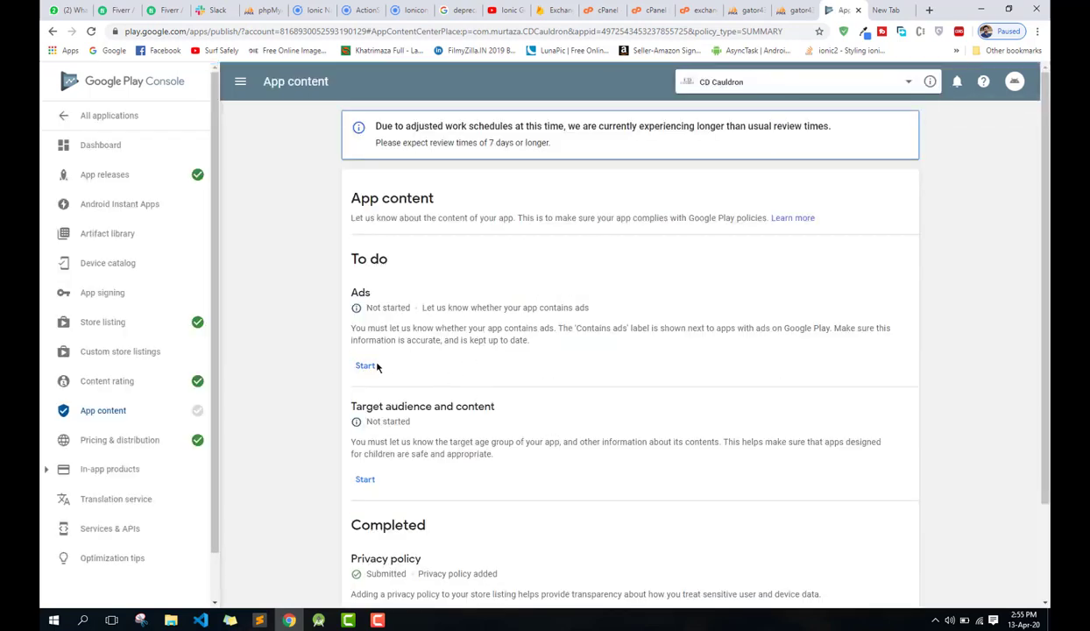
# Step: Start the Ads declaration and disable AdGuard protection for play.google.com
pyautogui.click(363, 372)
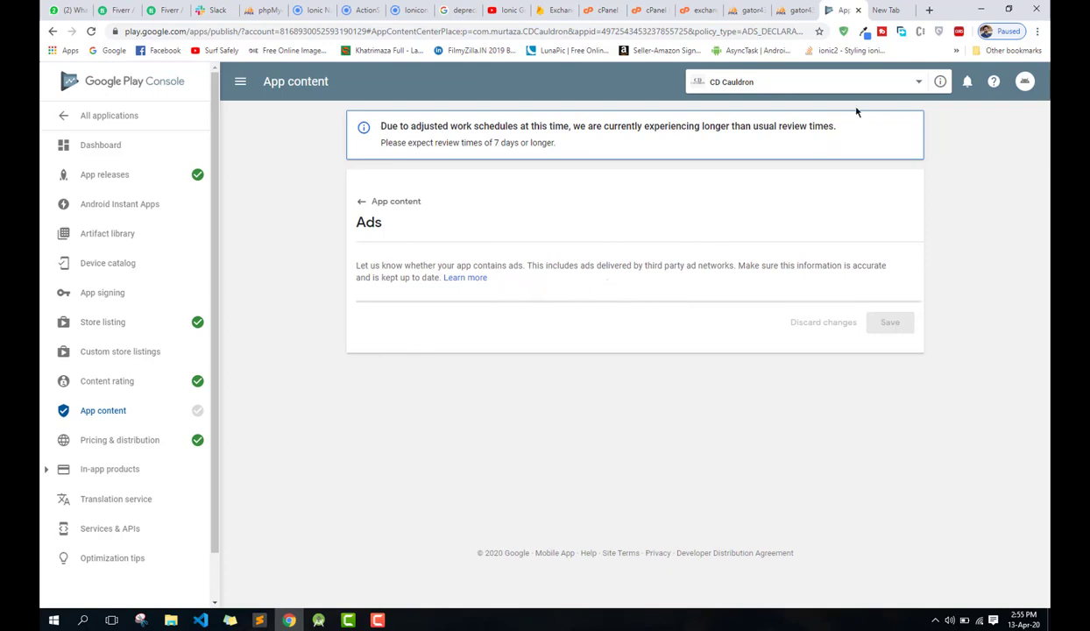
pyautogui.click(845, 33)
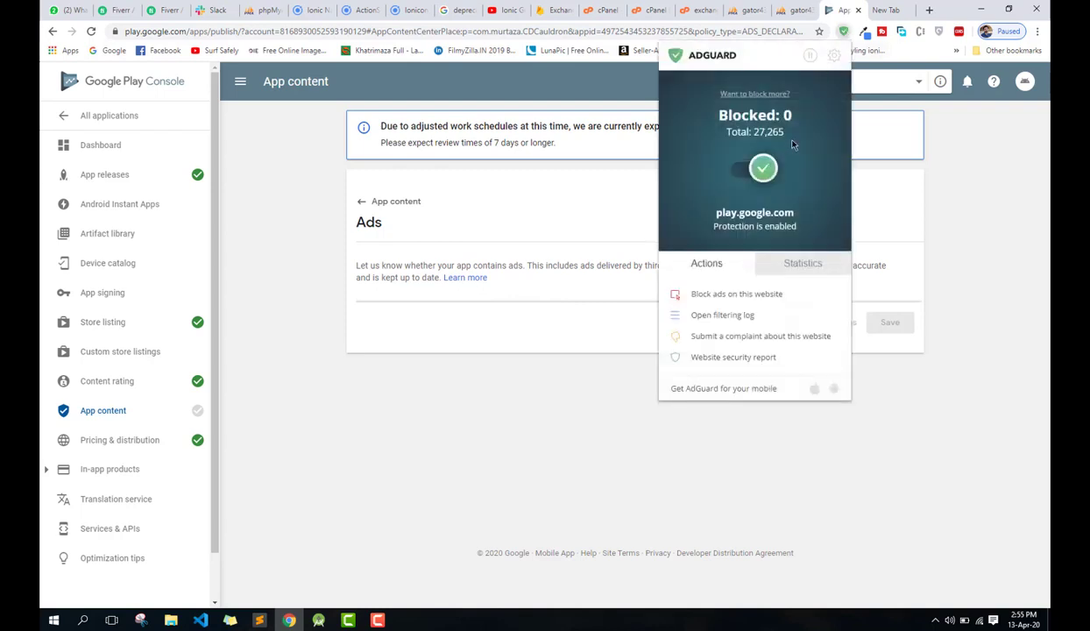
pyautogui.click(747, 169)
pyautogui.click(822, 448)
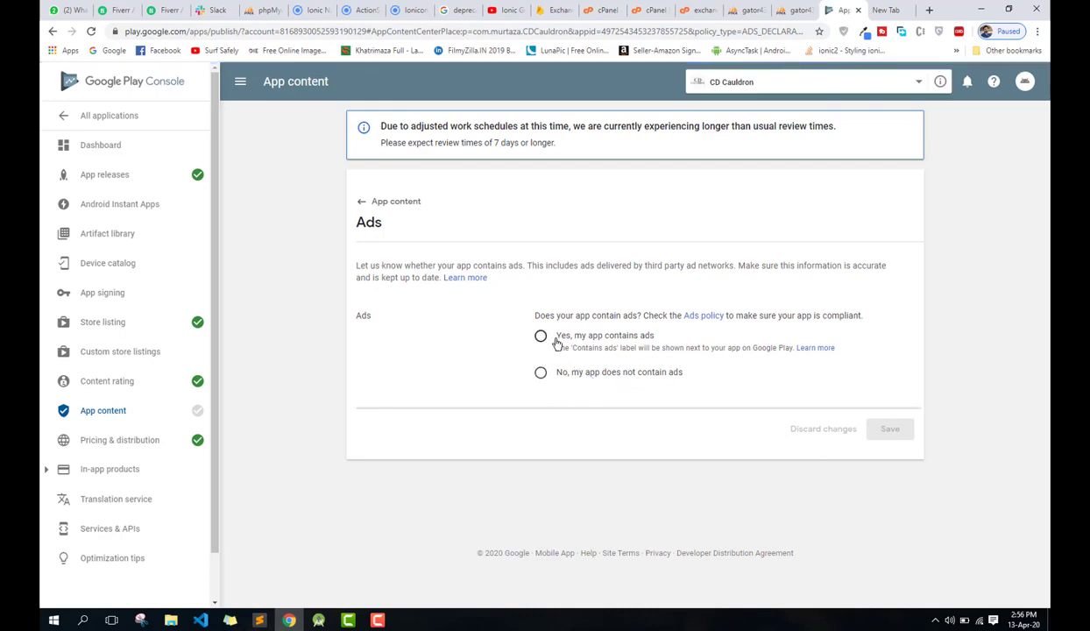
# Step: Declare that the app does not contain ads, save the declaration and return to the App content overview
pyautogui.click(538, 338)
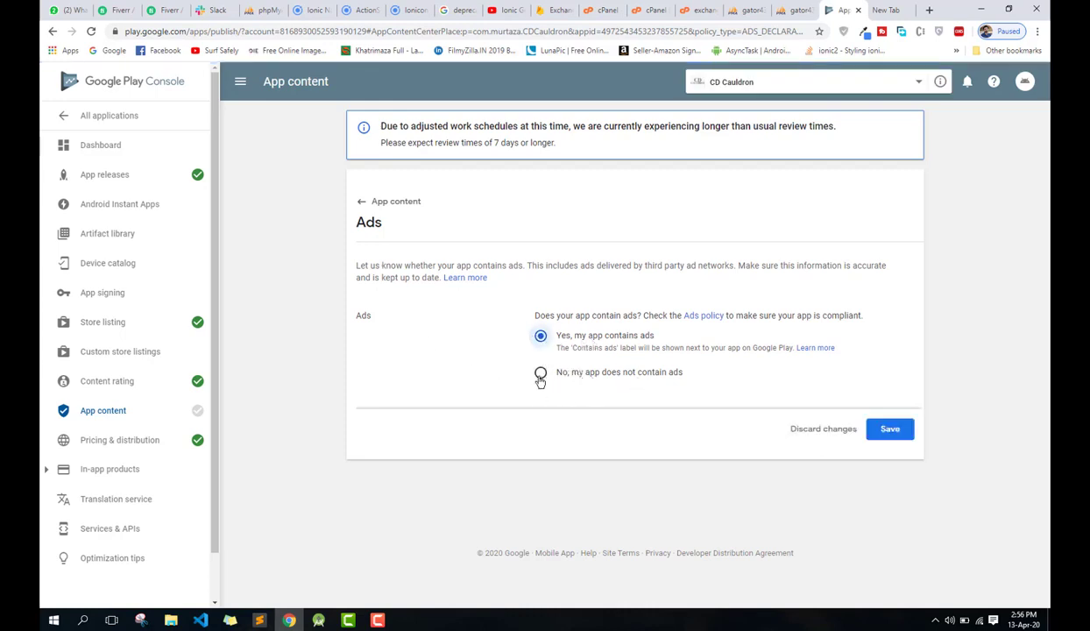
pyautogui.click(541, 372)
pyautogui.click(891, 430)
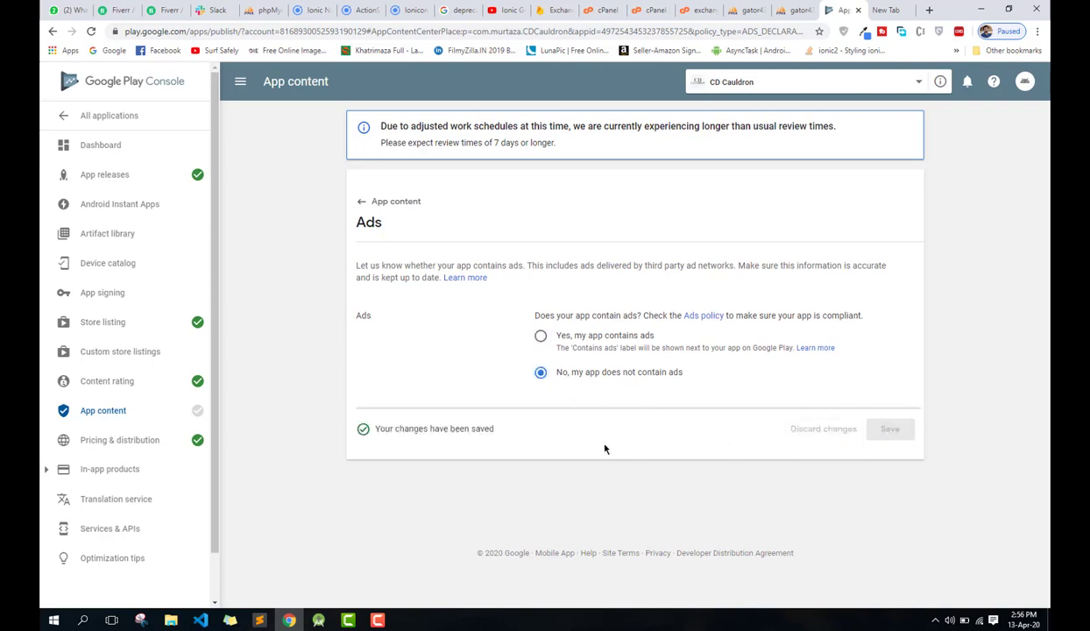
pyautogui.click(413, 205)
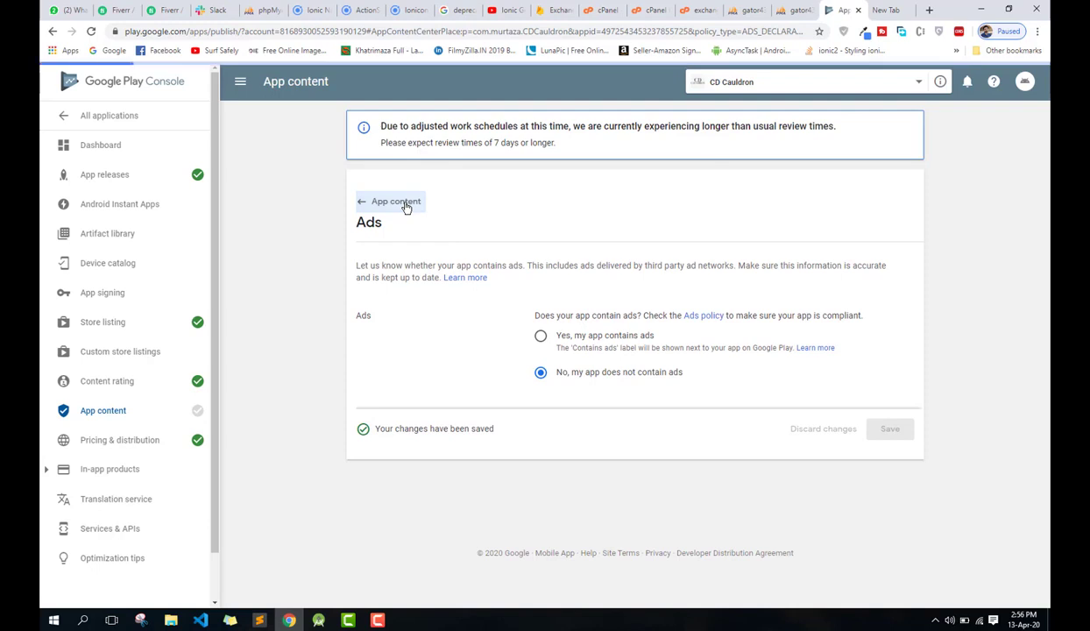
# Step: Start the Target audience and content section and submit the target age groups 13-15, 16-17, and 18 and over
pyautogui.scroll(-2, 462, 381)
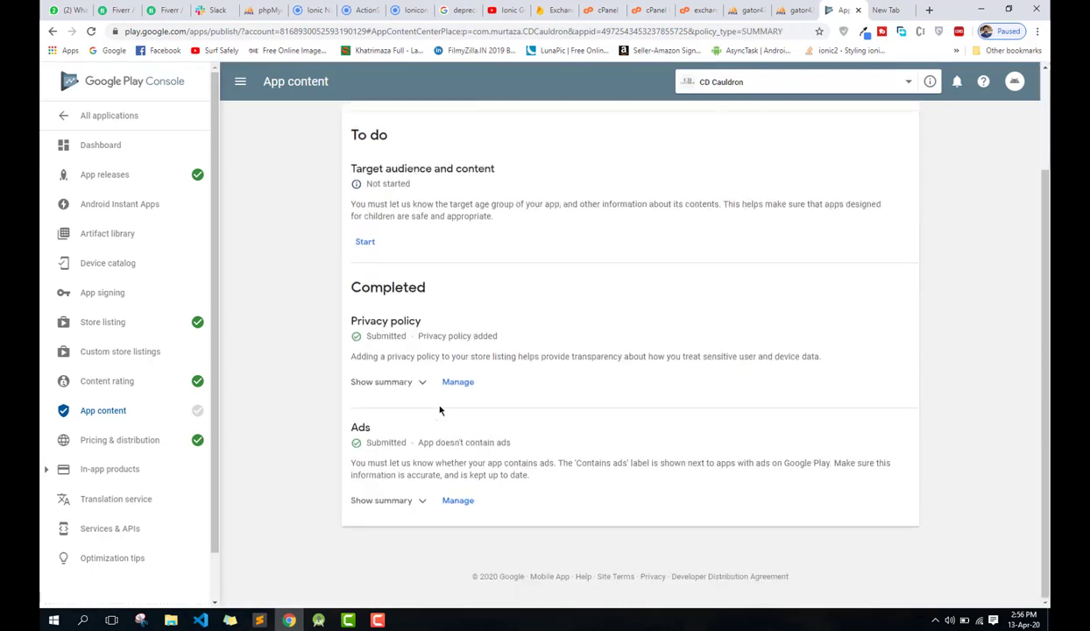
pyautogui.click(363, 242)
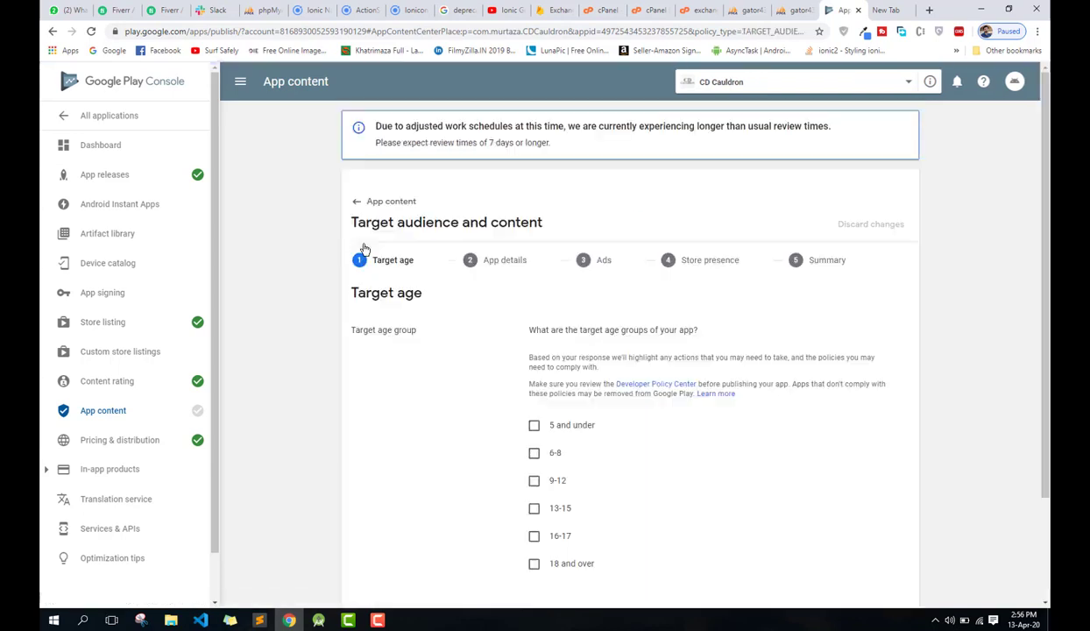
pyautogui.scroll(-1, 485, 385)
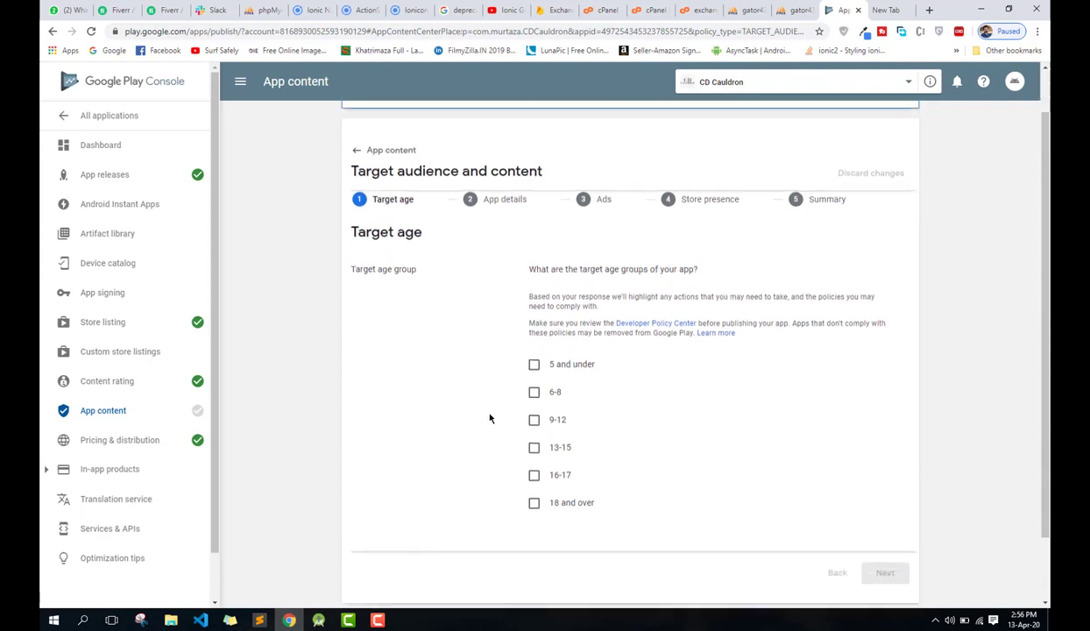
pyautogui.click(535, 495)
pyautogui.click(534, 466)
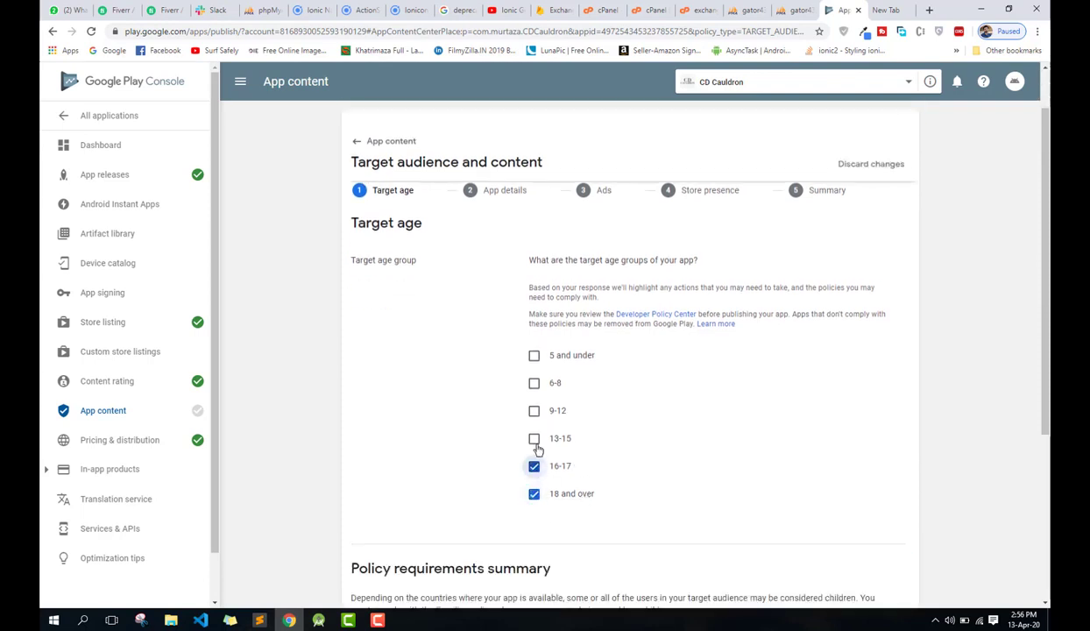
pyautogui.click(535, 438)
pyautogui.scroll(-3, 684, 452)
pyautogui.scroll(2, 663, 446)
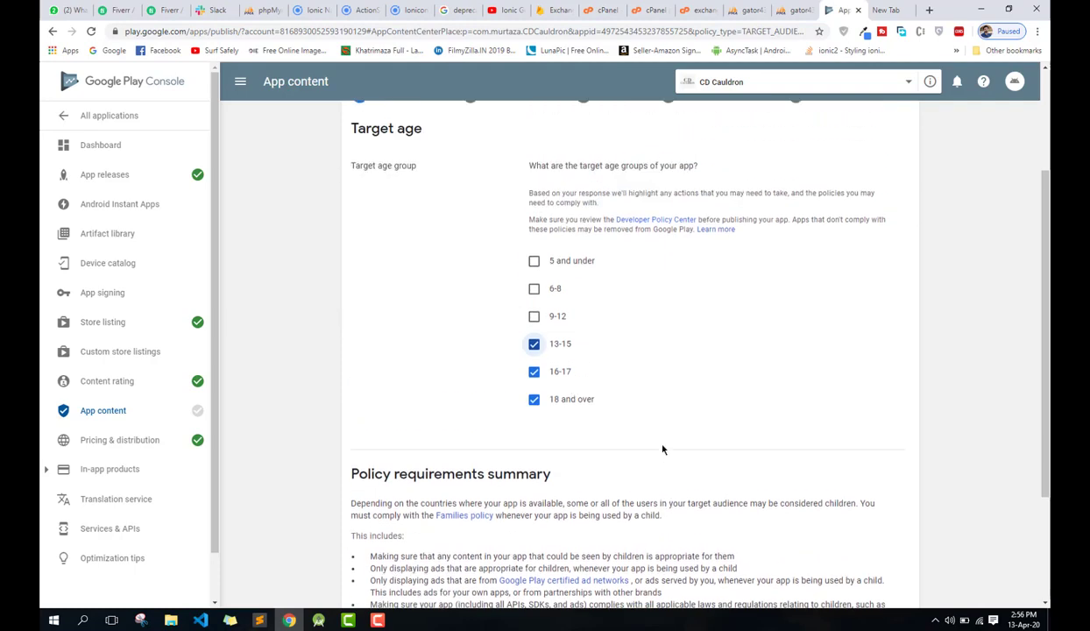
pyautogui.scroll(-3, 662, 449)
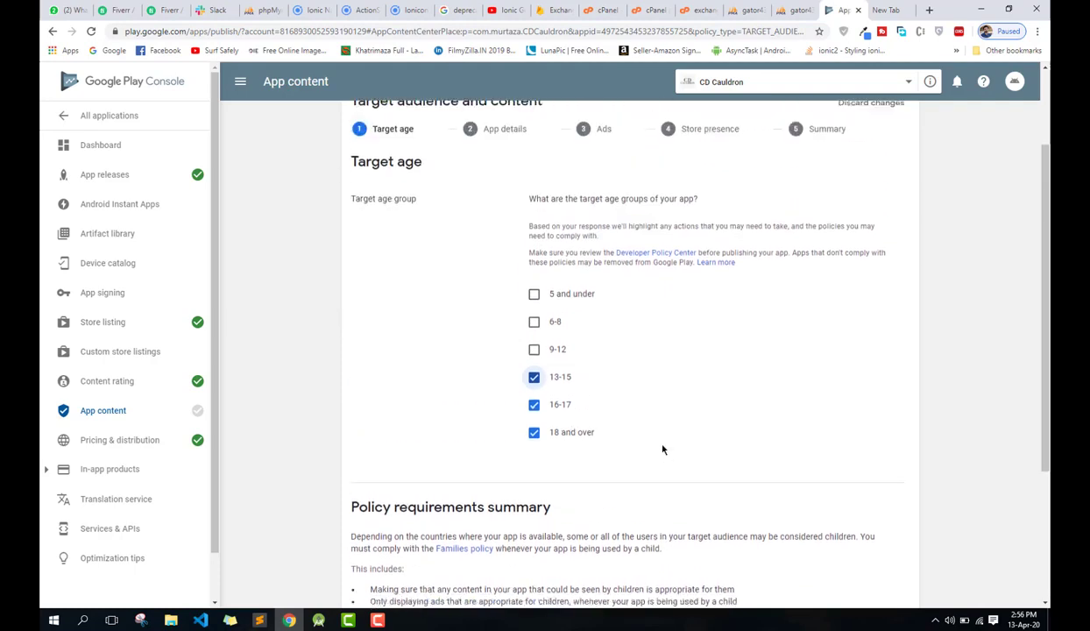
pyautogui.click(886, 496)
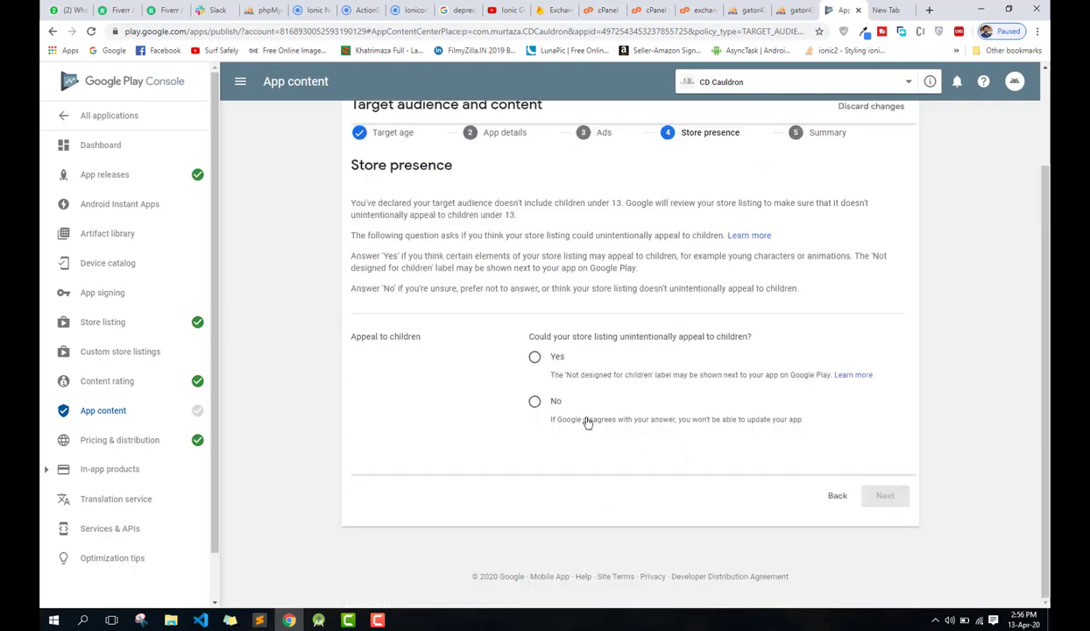
# Step: Answer No to the store listing unintentionally appealing to children and save the Target audience and content section
pyautogui.click(551, 404)
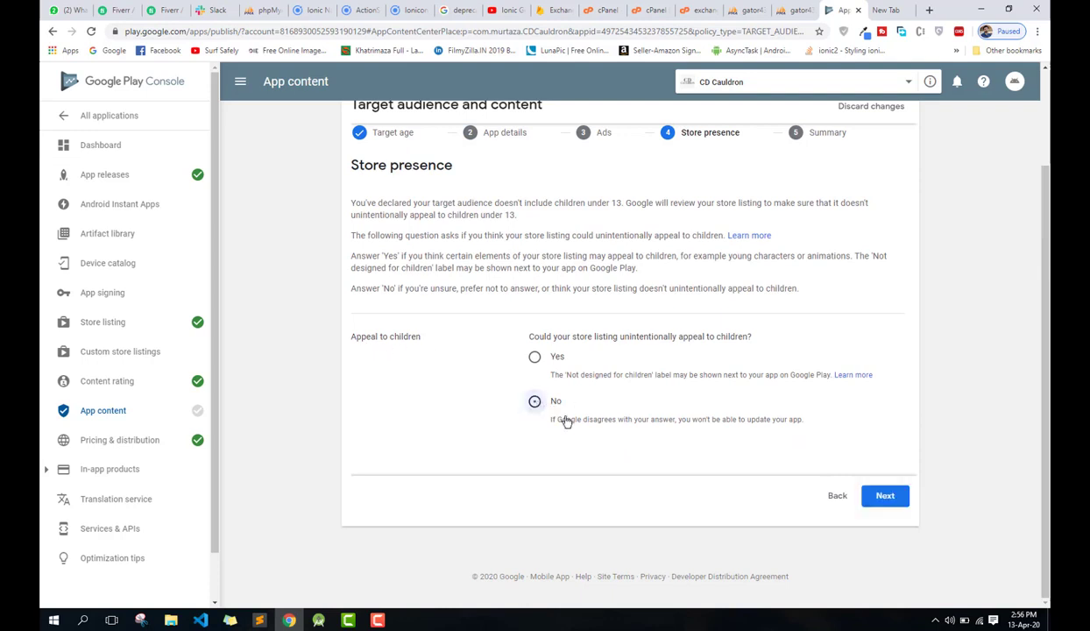
pyautogui.click(885, 495)
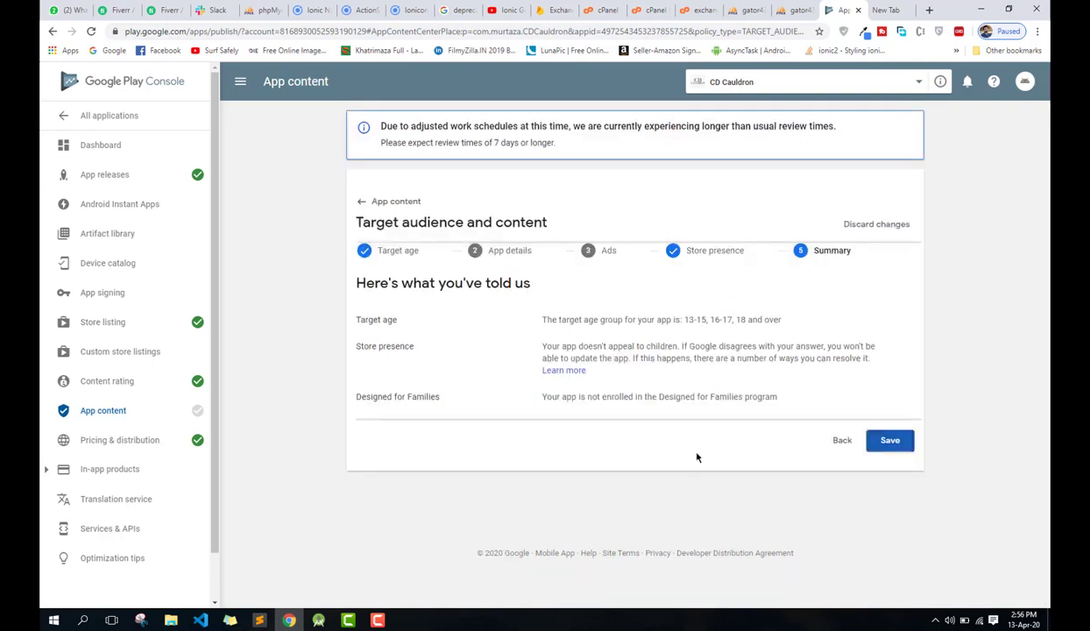
pyautogui.click(873, 439)
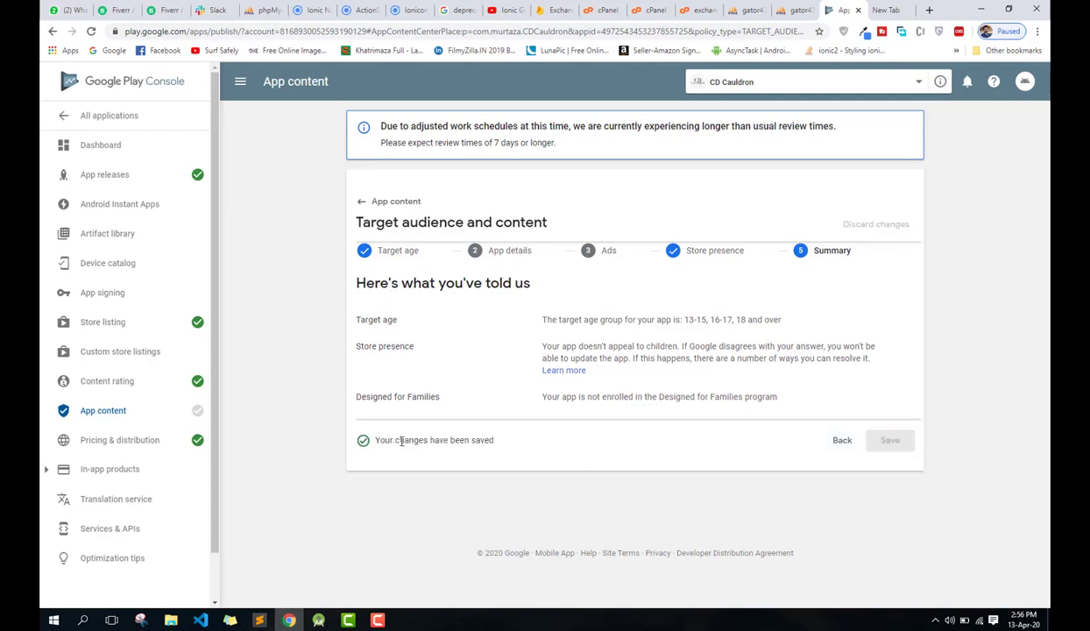
# Step: Return to the App content overview and check its remaining tasks and the status of each section
pyautogui.click(394, 201)
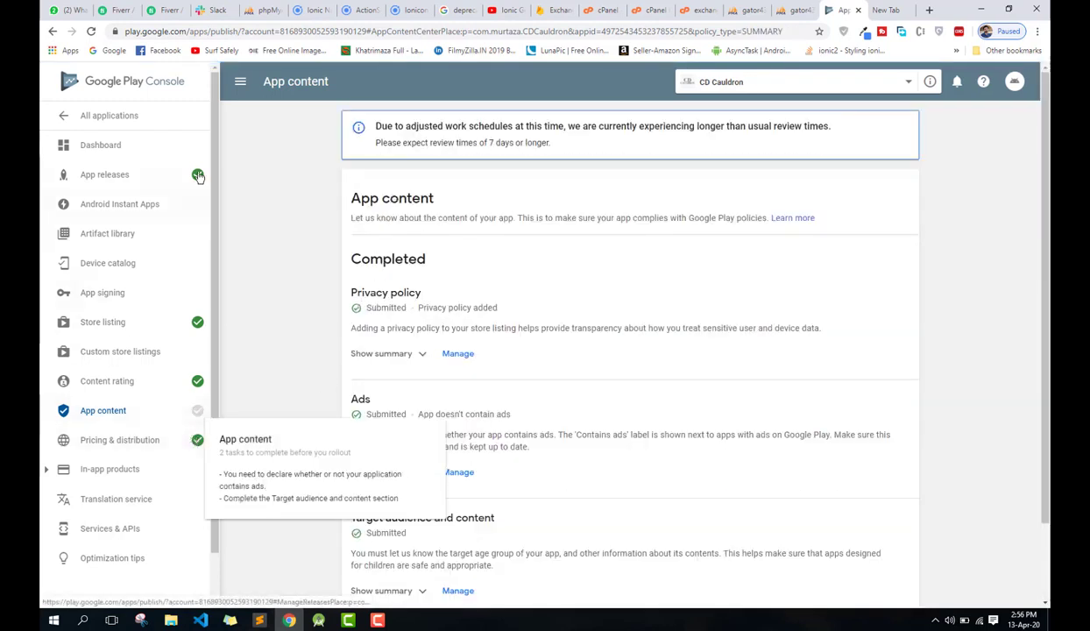
pyautogui.moveTo(198, 412)
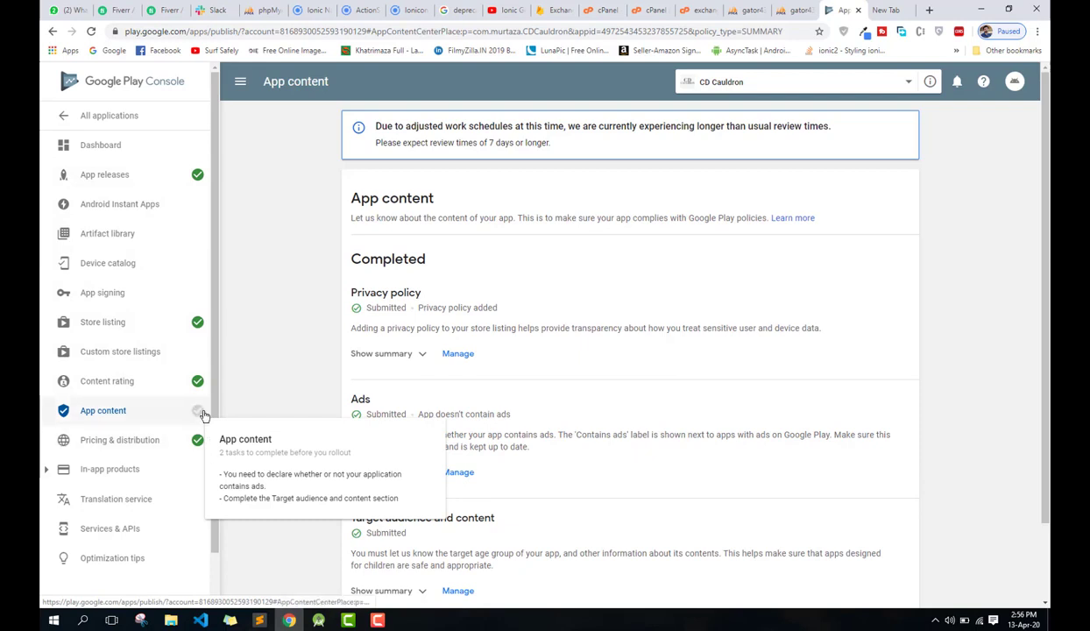
pyautogui.scroll(-2, 279, 388)
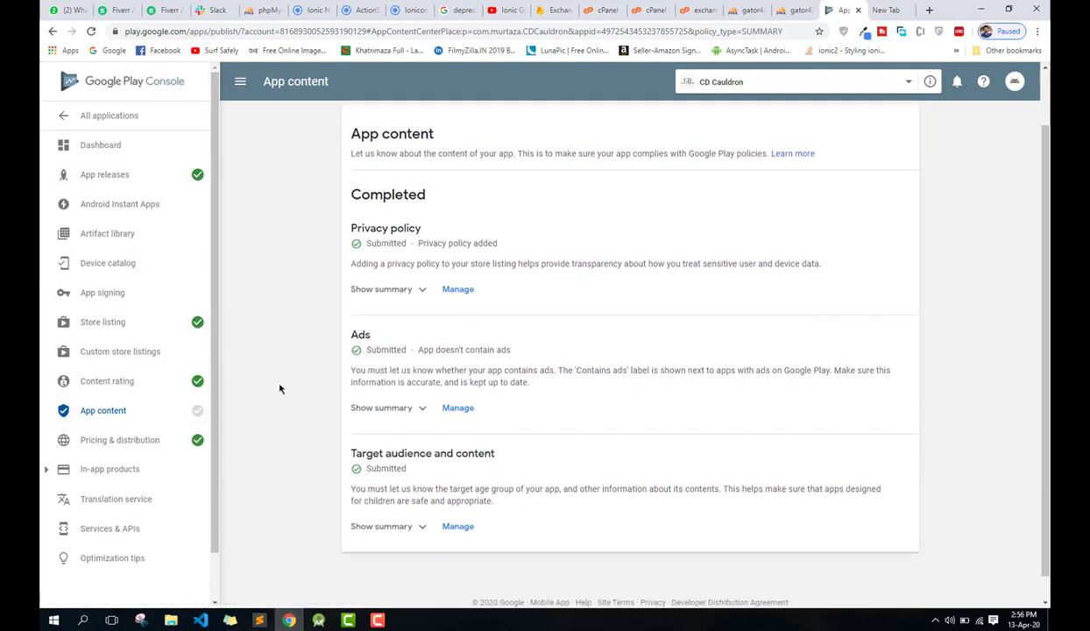
# Step: Reopen the production track release that hasn't been rolled out and advance it to the Review and rollout stage
pyautogui.scroll(2, 279, 388)
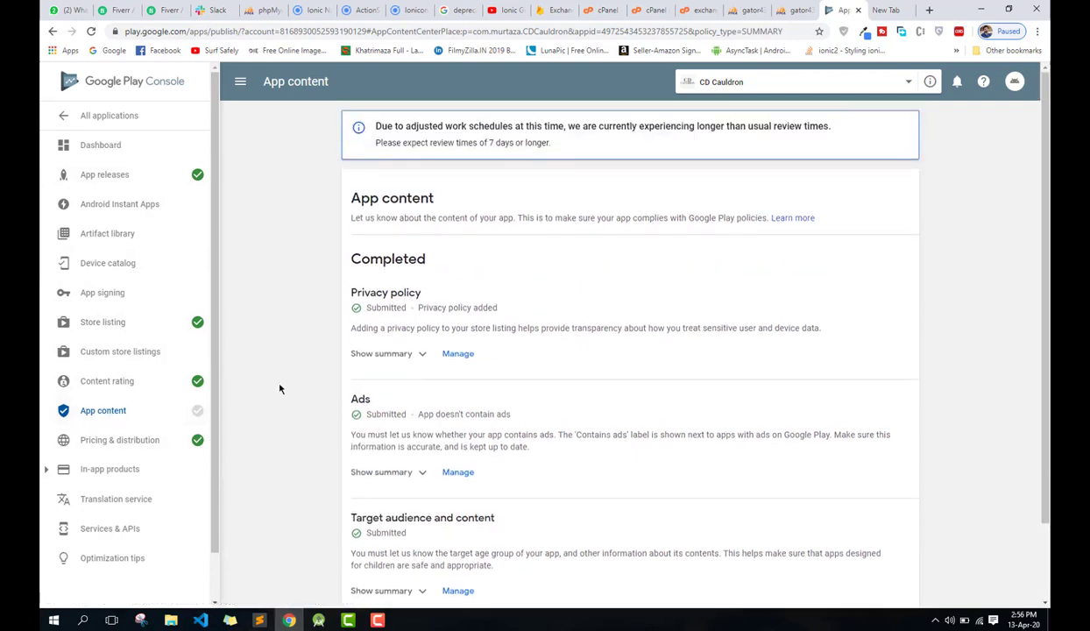
pyautogui.click(95, 176)
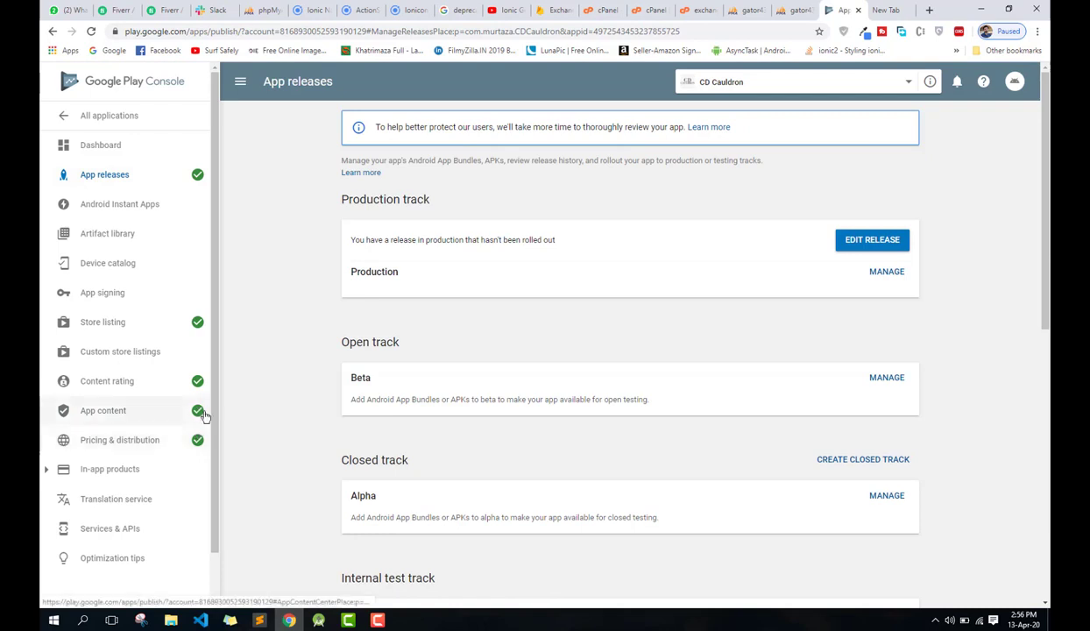
pyautogui.click(850, 244)
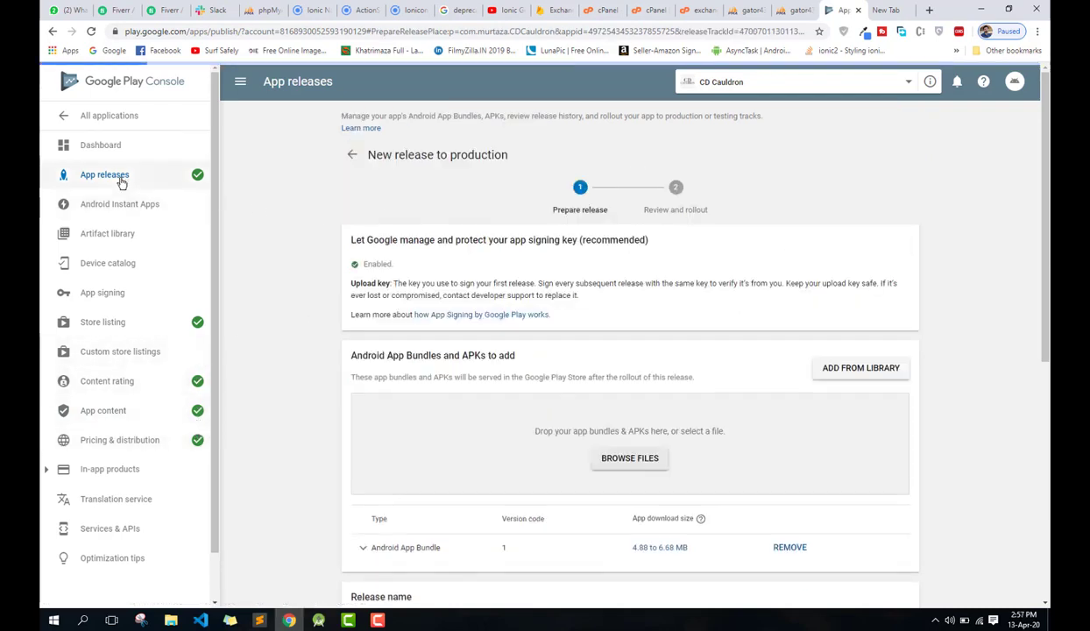
pyautogui.scroll(-5, 256, 435)
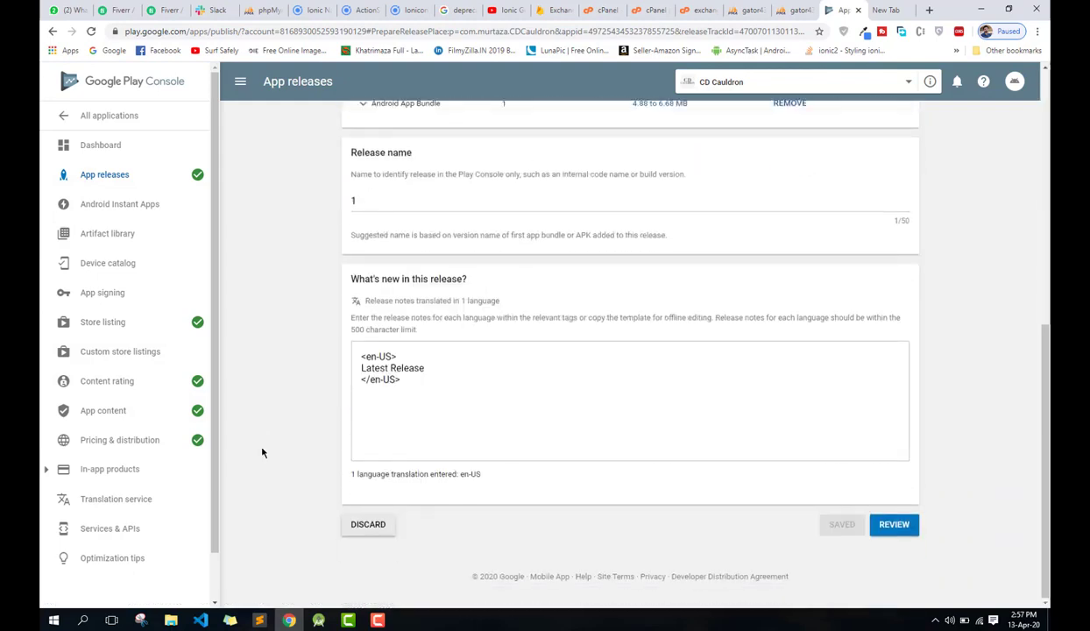
pyautogui.click(888, 529)
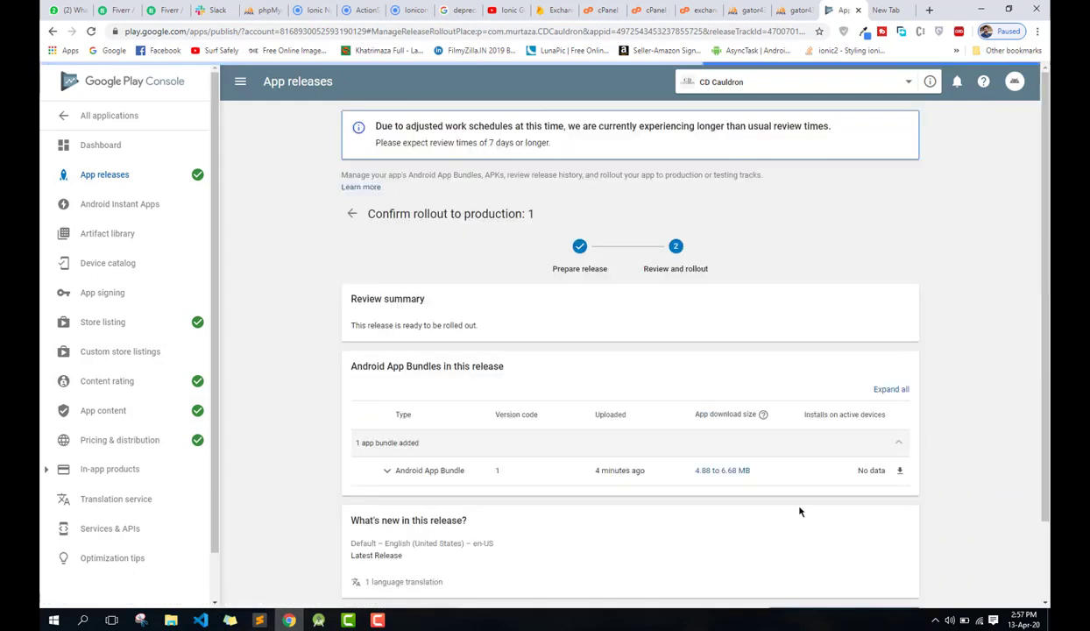
pyautogui.scroll(-2, 601, 506)
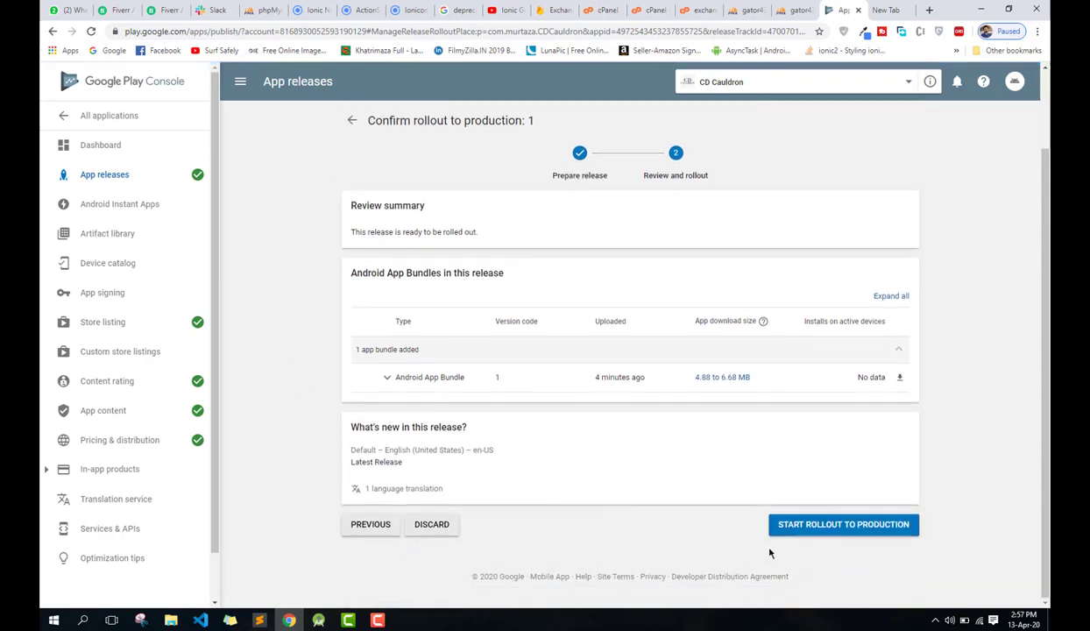